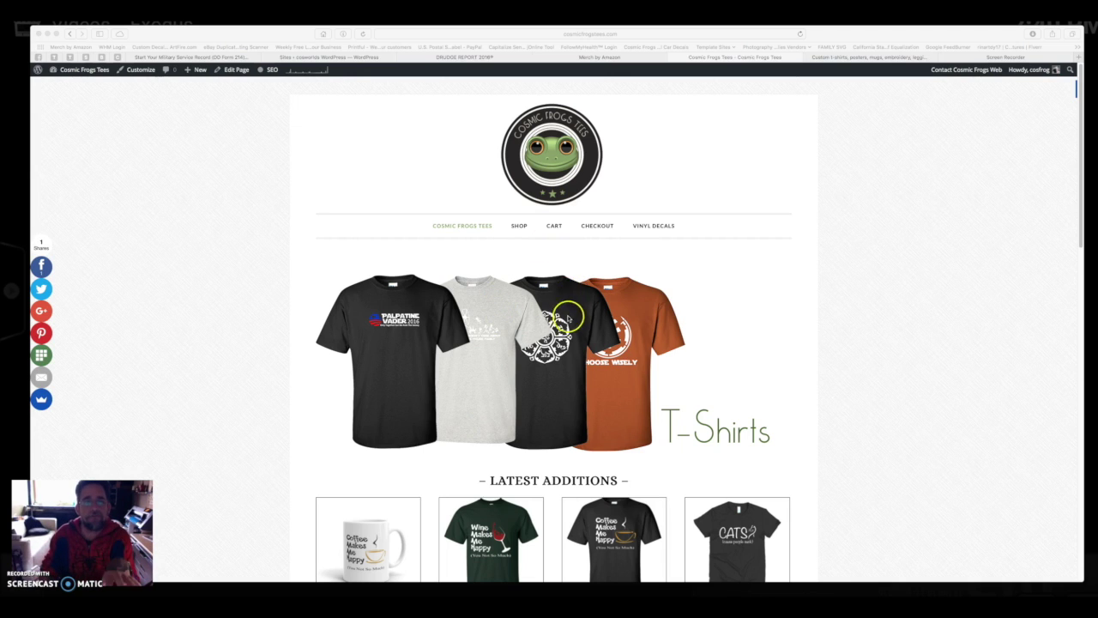
- Open the Cosmic Frogs Tees site's admin dashboard and go to its product list
scroll(445, 364, "down", 8)
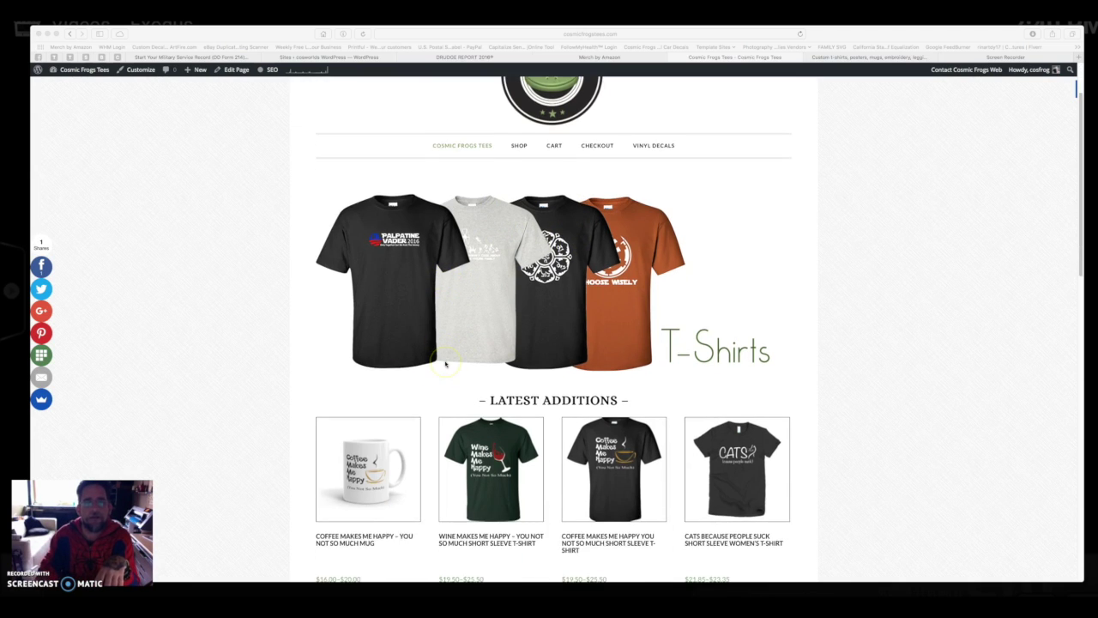
left_click(91, 73)
mouse_move(87, 75)
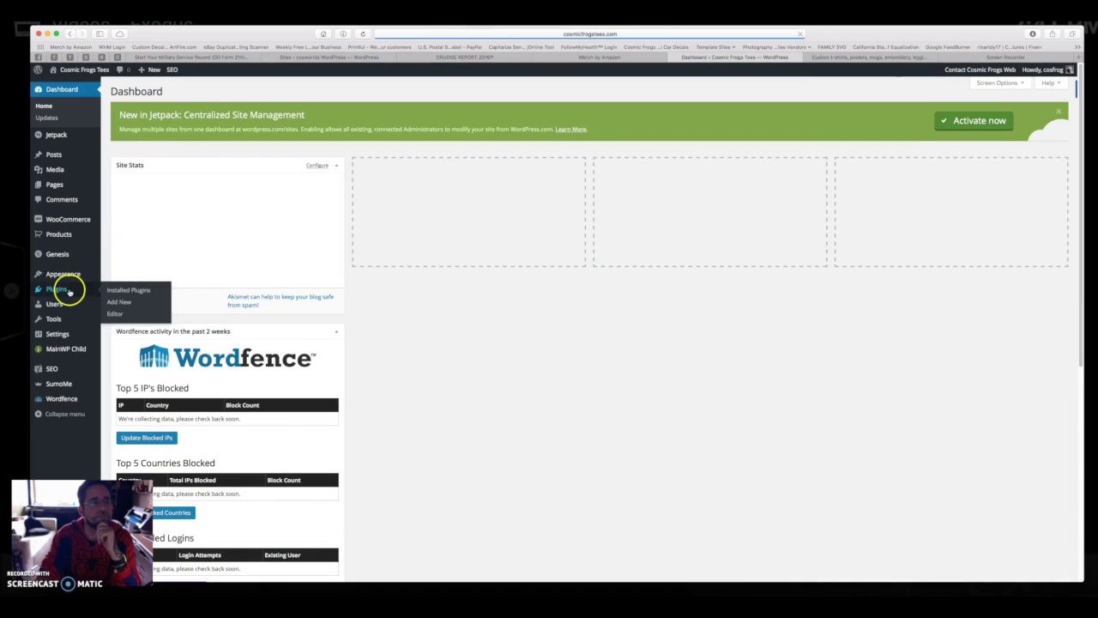
mouse_move(60, 239)
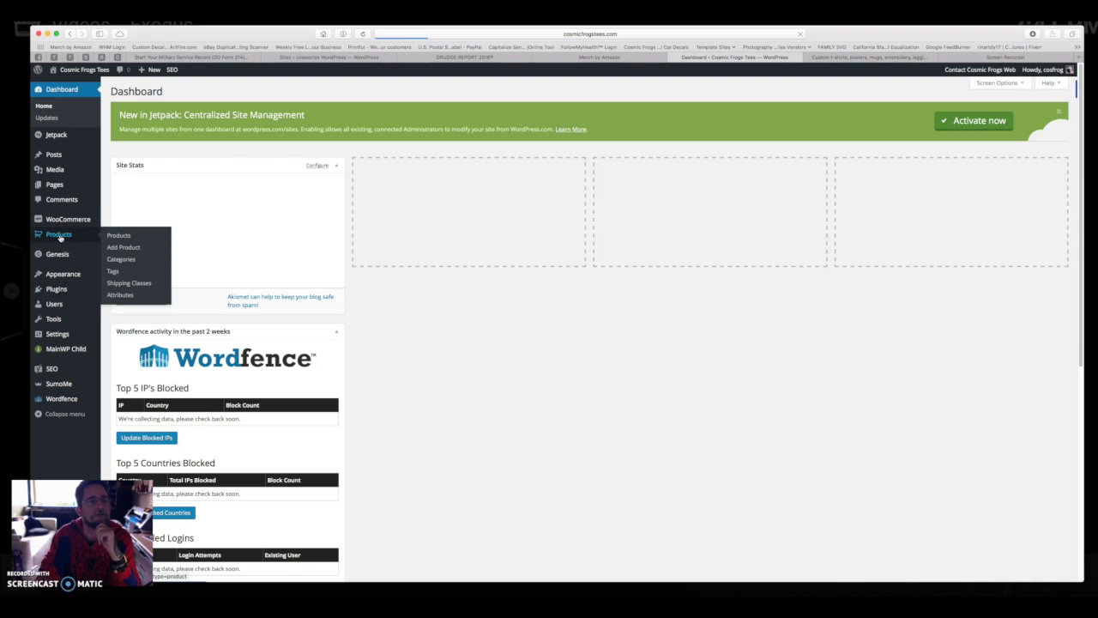
left_click(60, 237)
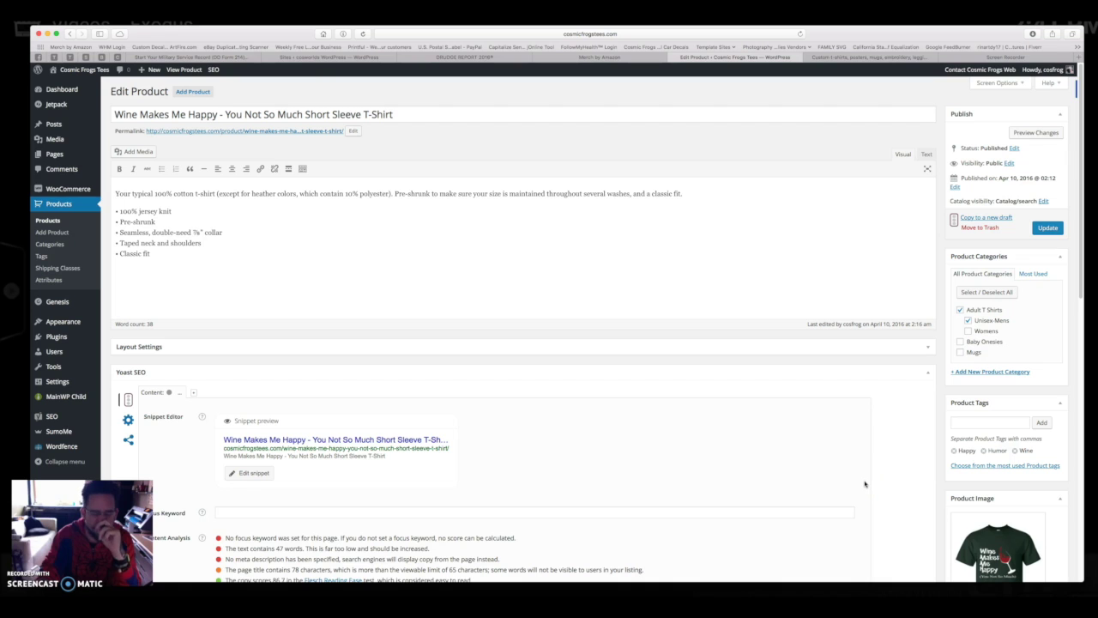
- Review the product image, gallery, attributes and variations of the "Wine Makes Me Happy - You Not So Much Short Sleeve T-Shirt" product
scroll(993, 532, "down", 4)
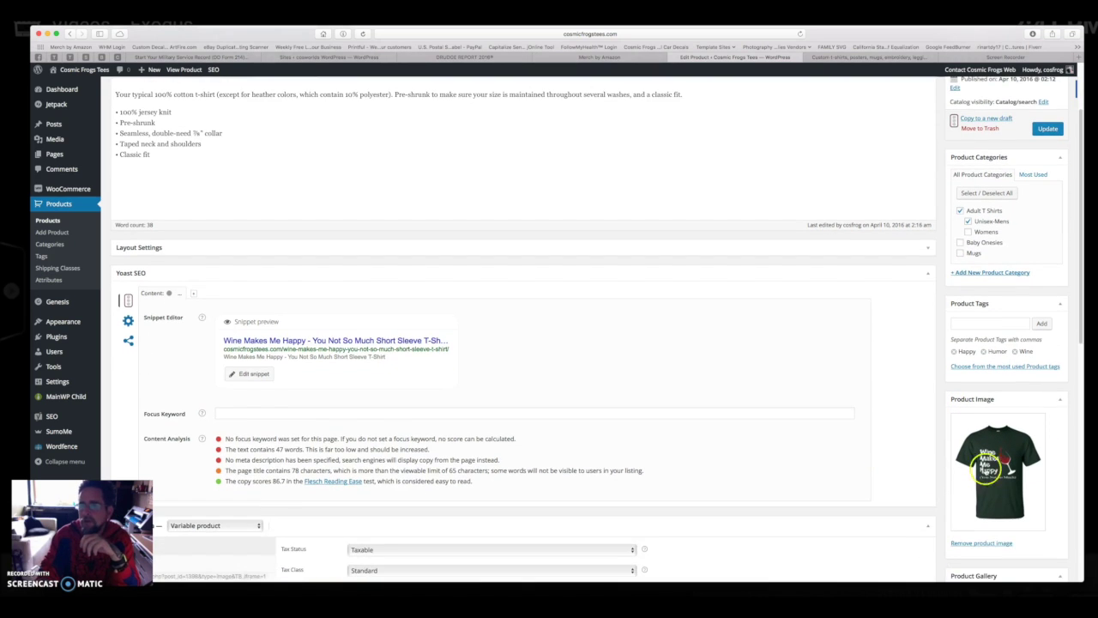
scroll(989, 491, "down", 3)
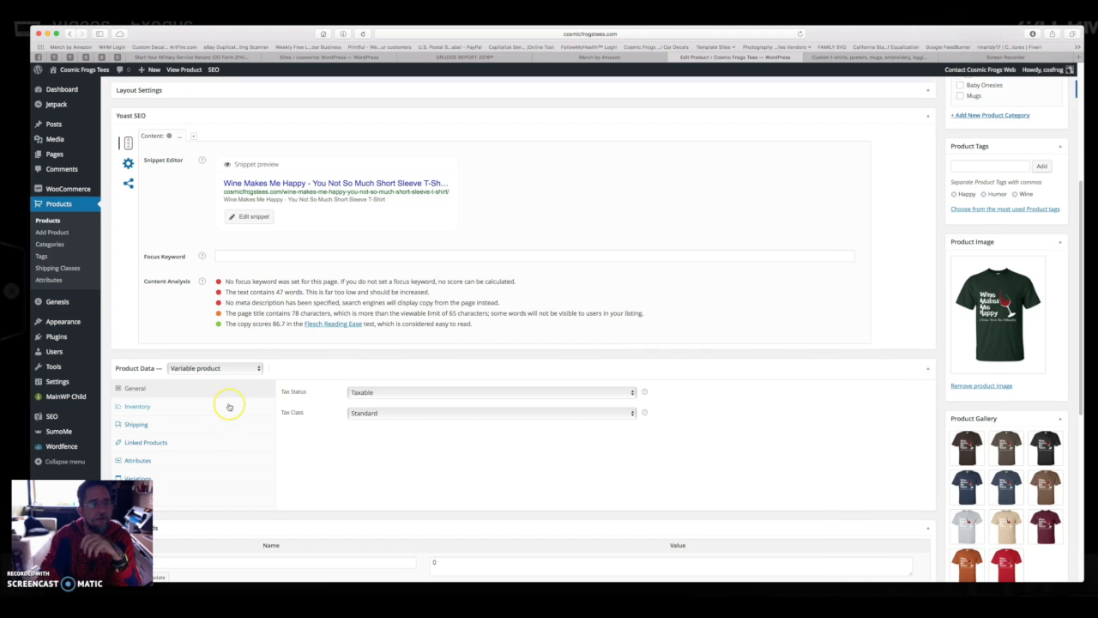
scroll(229, 407, "down", 2)
left_click(202, 383)
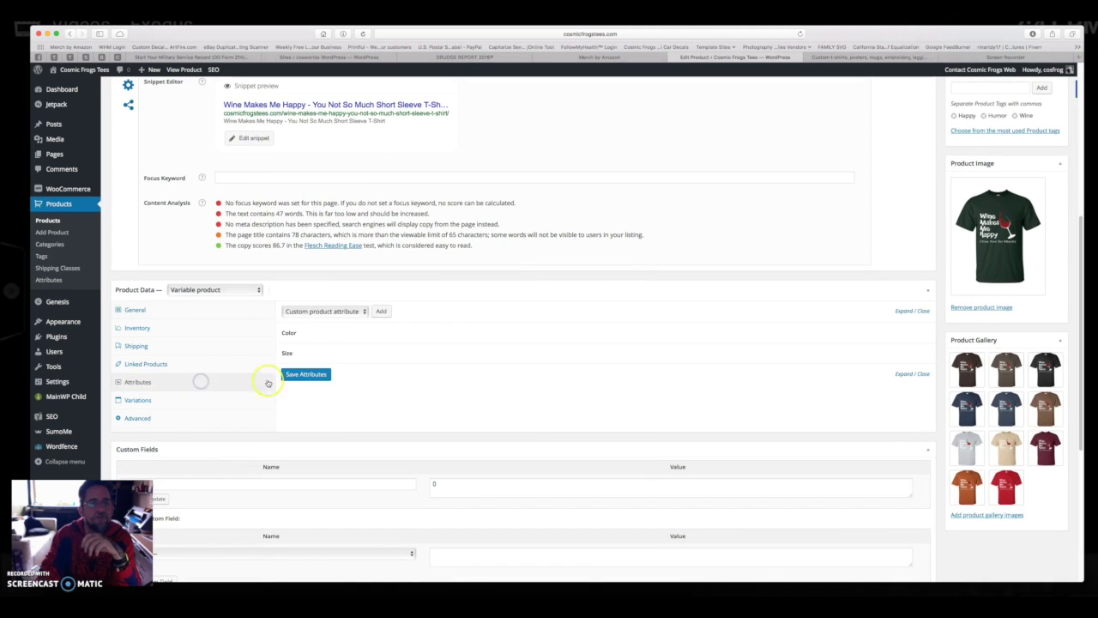
left_click(183, 397)
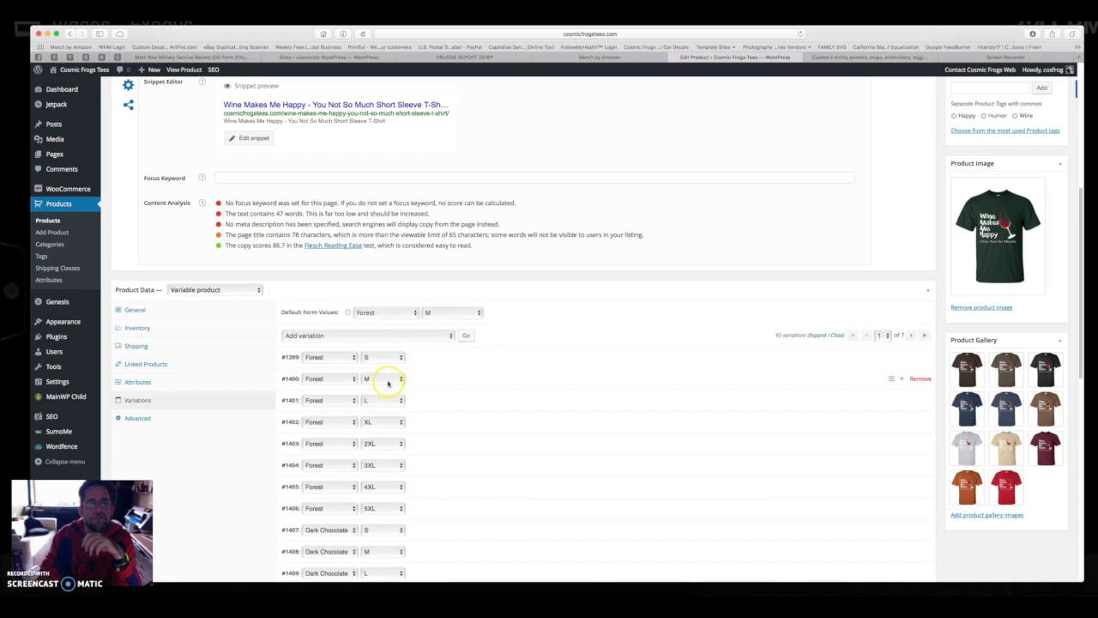
scroll(428, 410, "down", 5)
scroll(429, 409, "up", 4)
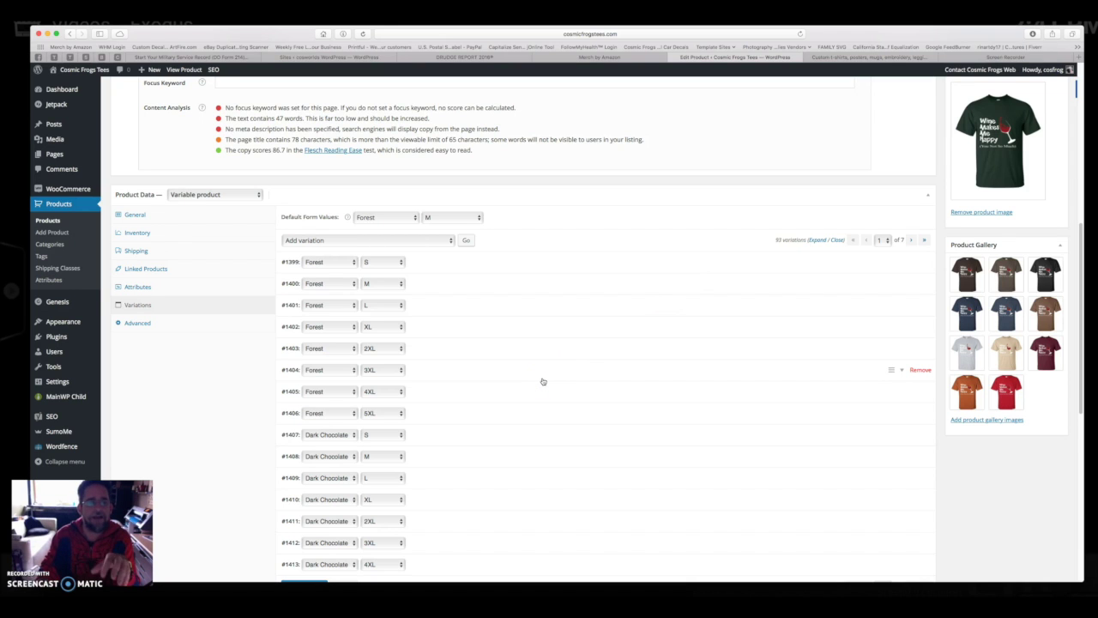
scroll(542, 381, "up", 6)
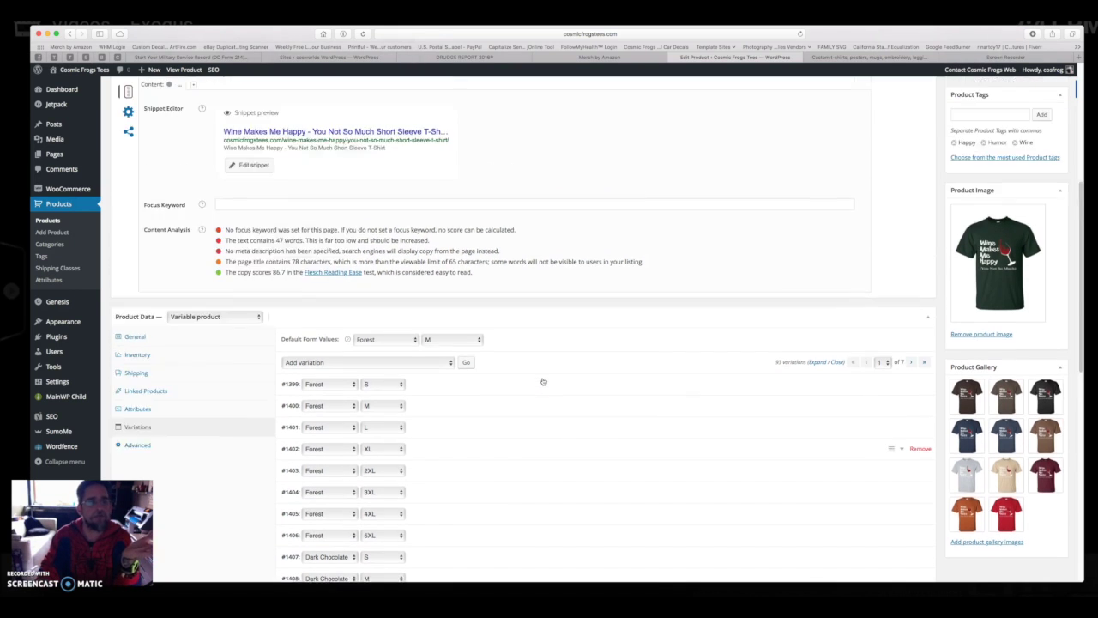
- Switch to the Printful site and look over the printable products showcased on its home page
left_click(881, 57)
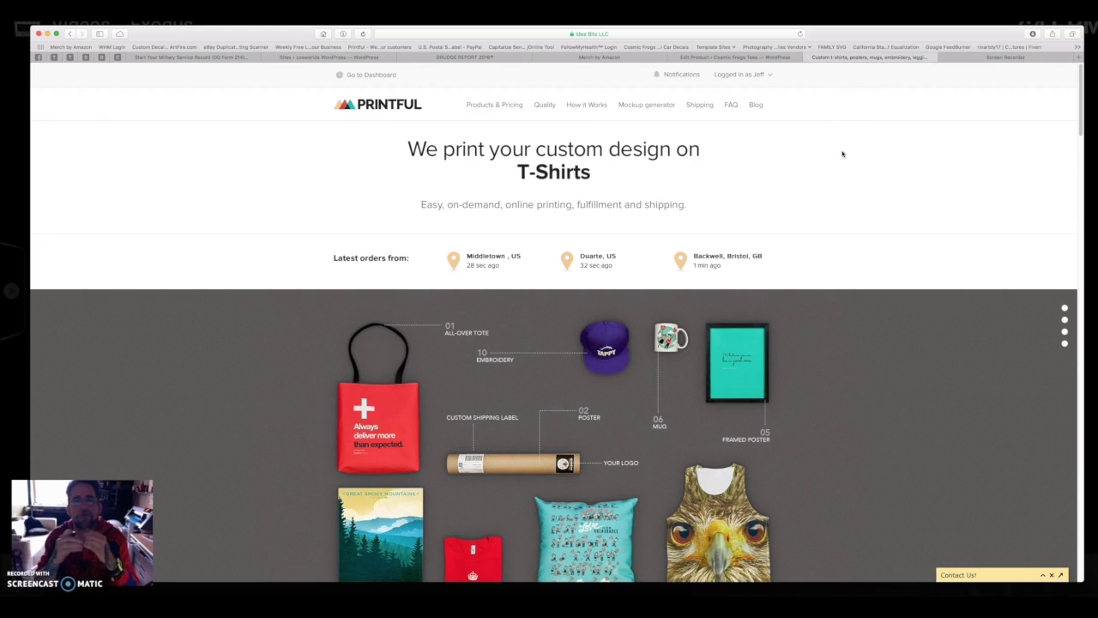
scroll(766, 176, "down", 1)
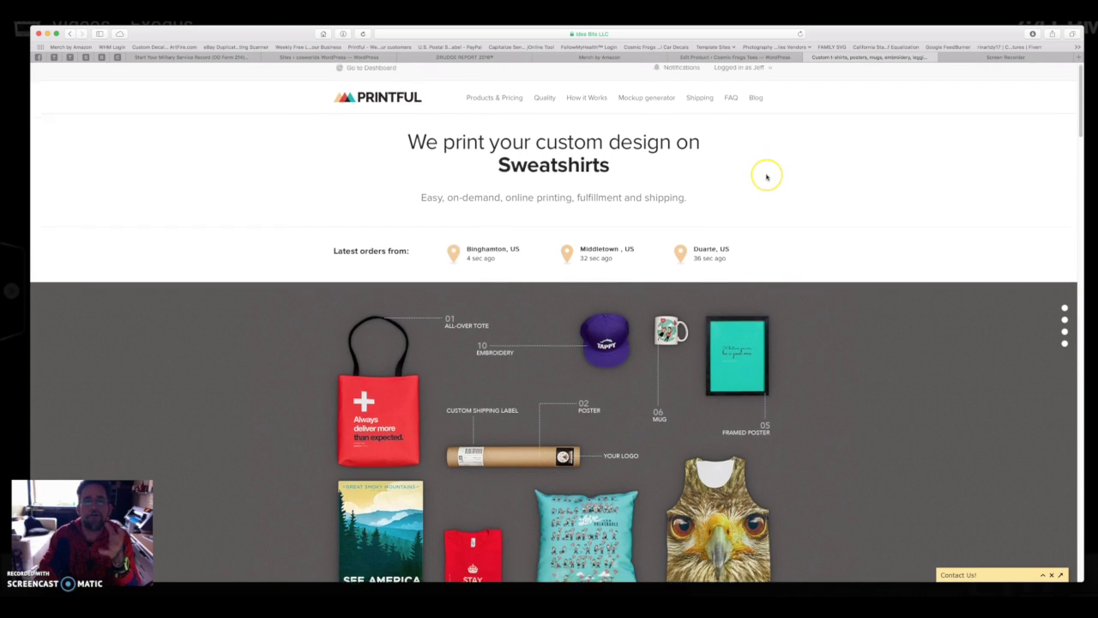
scroll(766, 176, "down", 3)
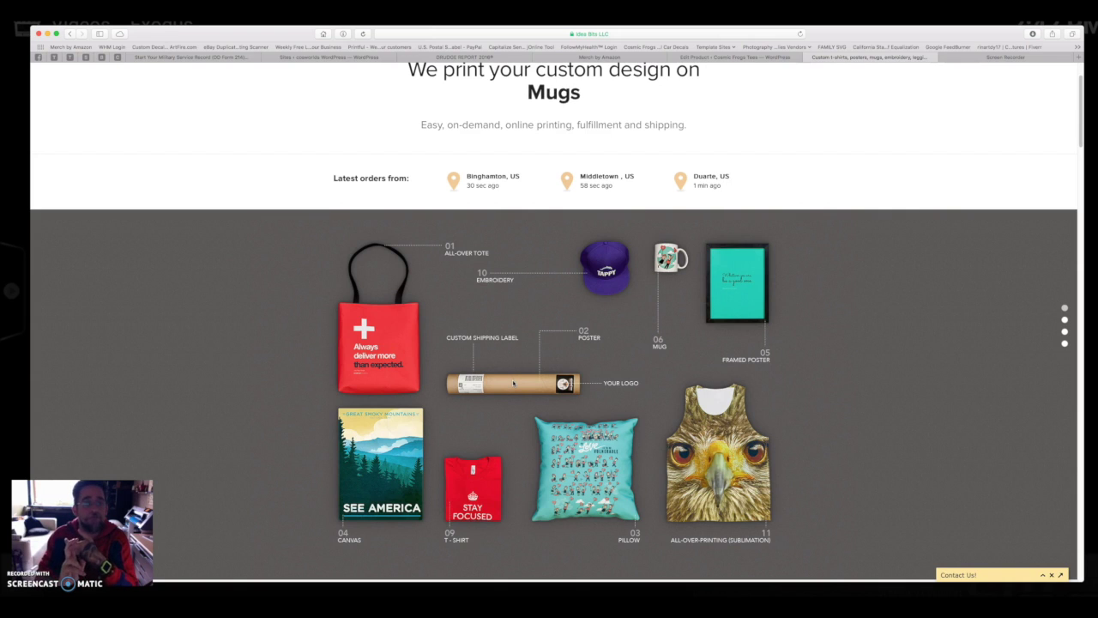
scroll(513, 382, "up", 2)
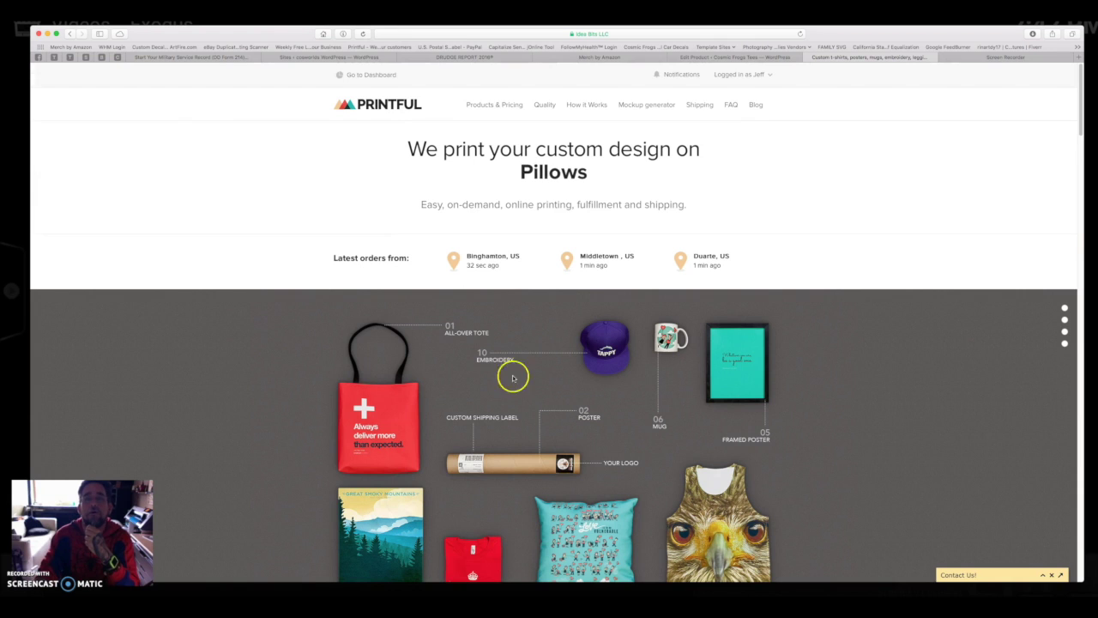
- Open Printful's Products & Pricing catalog and examine the T-shirt section's garments, brands and prices
left_click(511, 106)
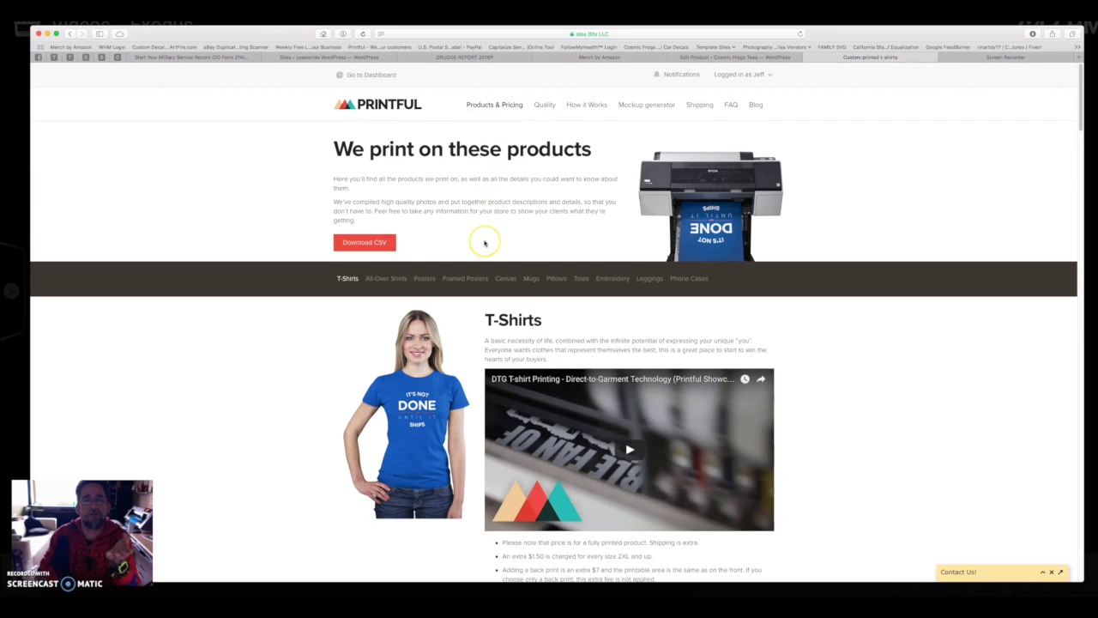
scroll(484, 242, "down", 5)
scroll(486, 238, "down", 6)
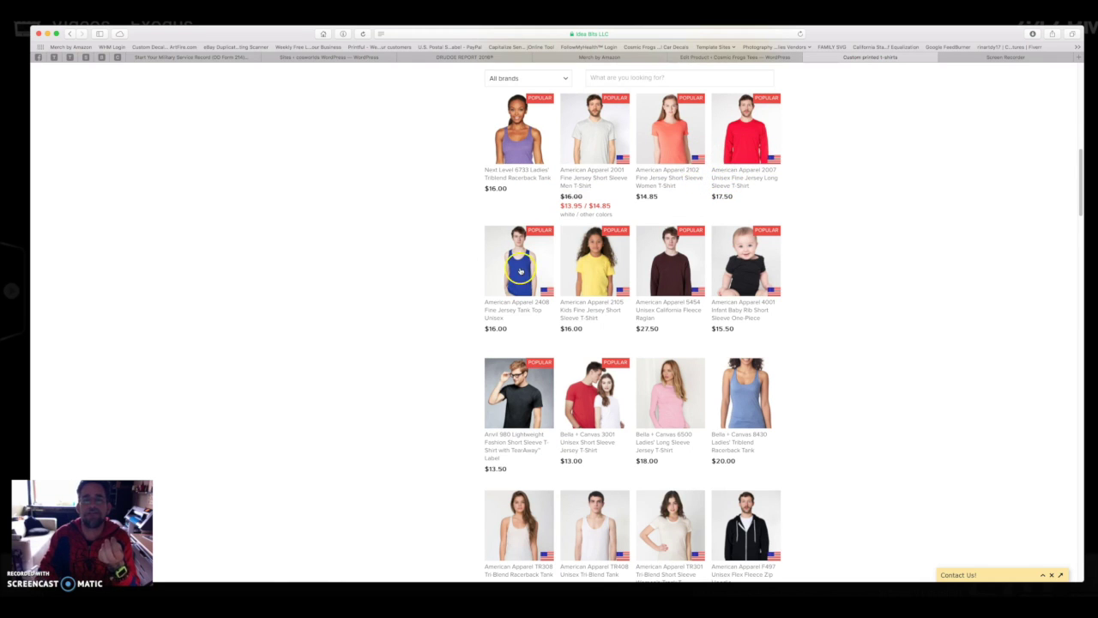
scroll(746, 285, "down", 8)
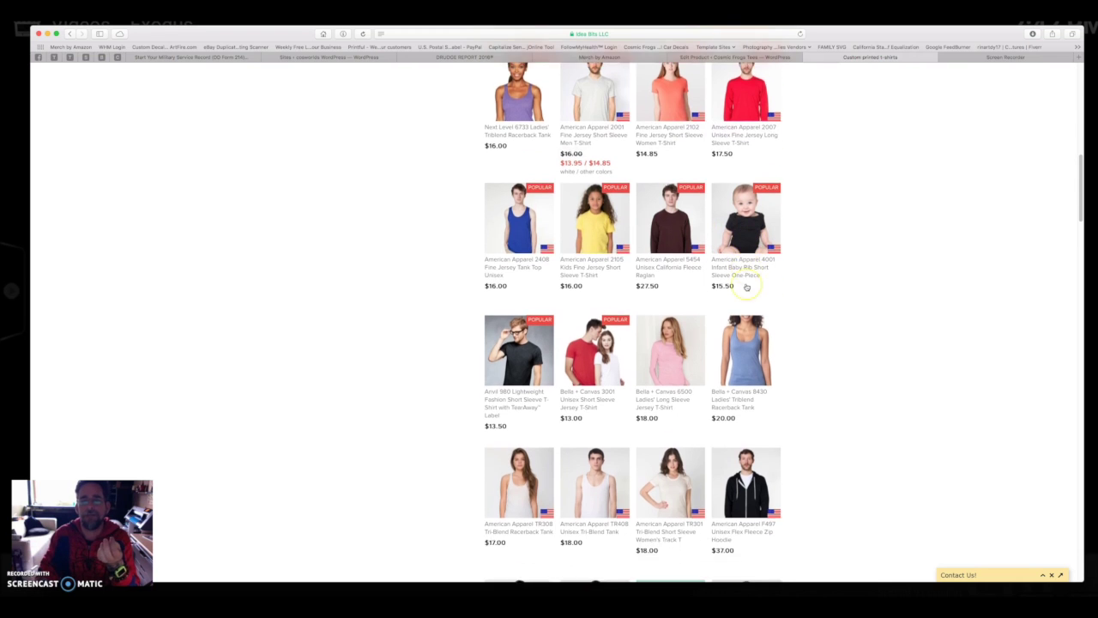
scroll(745, 289, "down", 8)
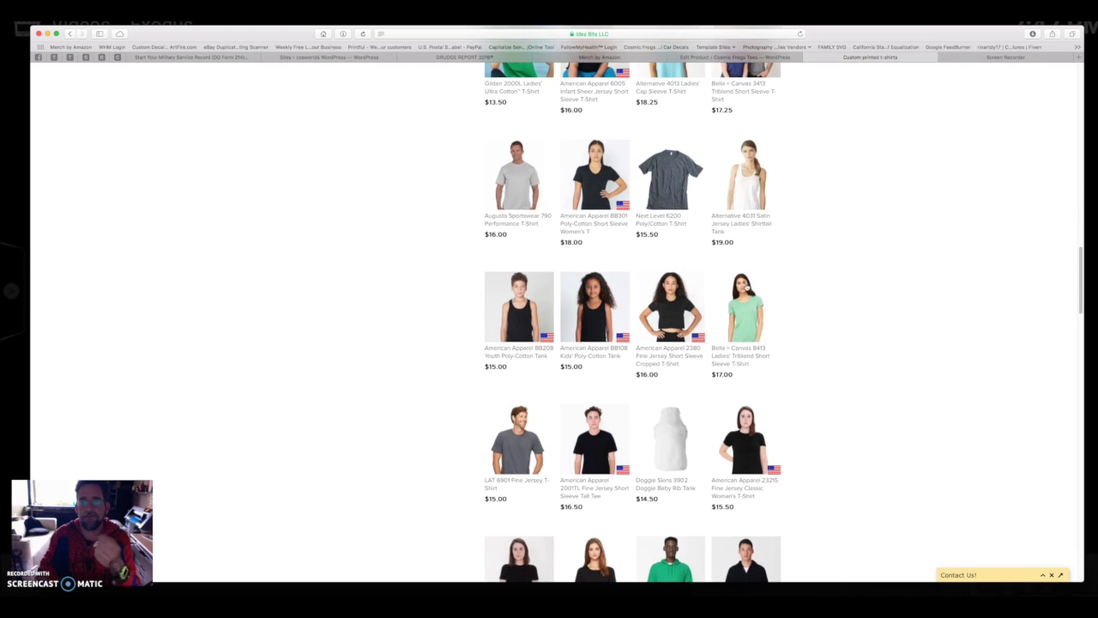
left_click(698, 413)
scroll(678, 439, "down", 1)
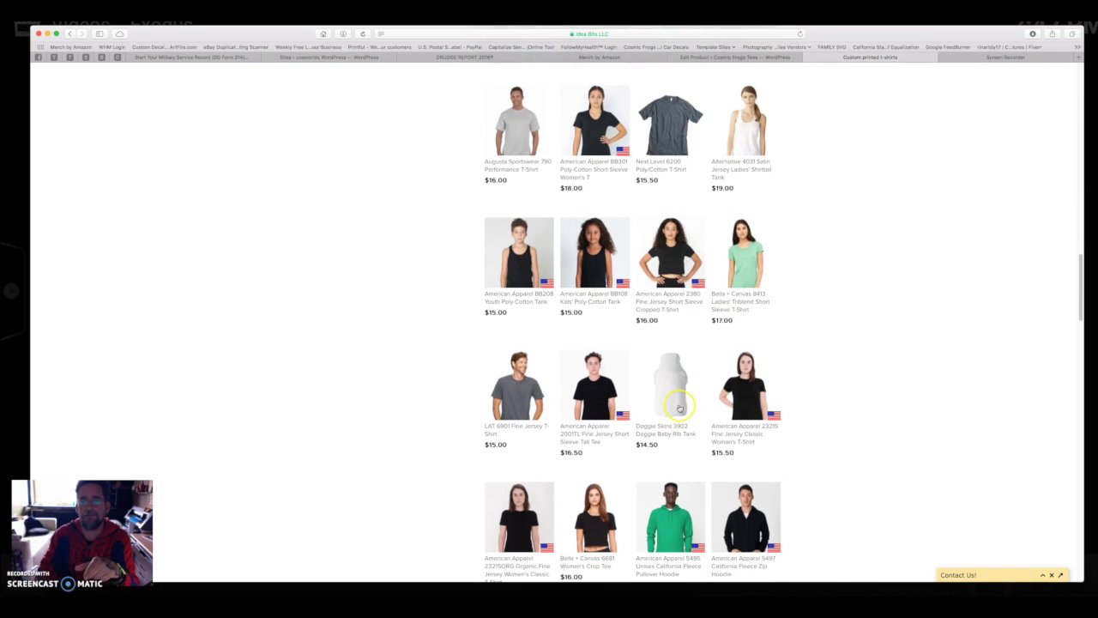
scroll(675, 420, "down", 5)
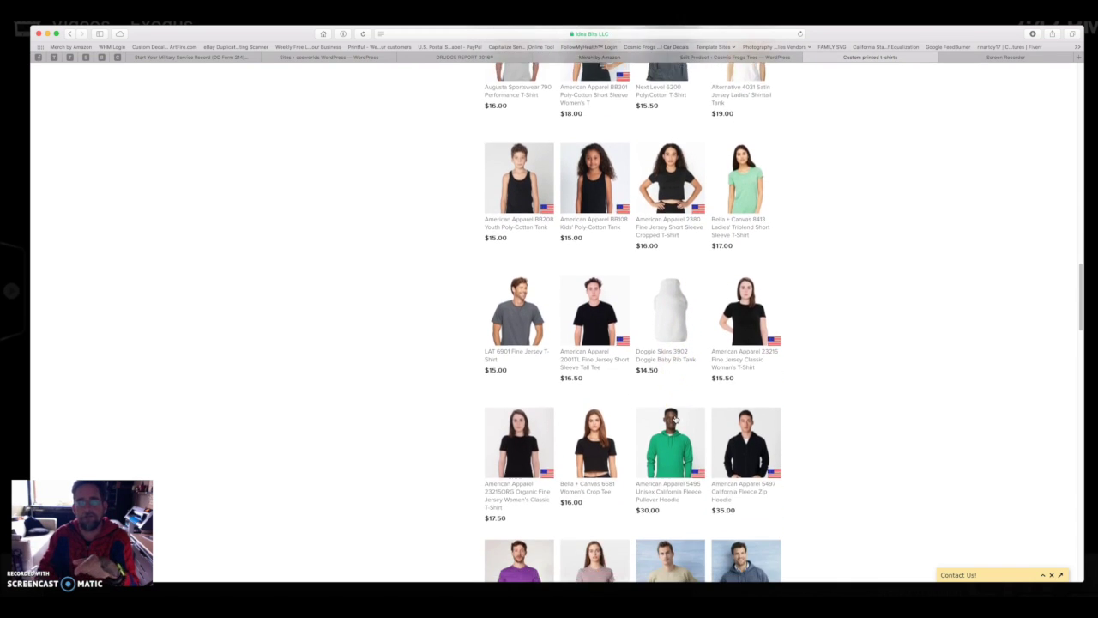
scroll(675, 420, "down", 5)
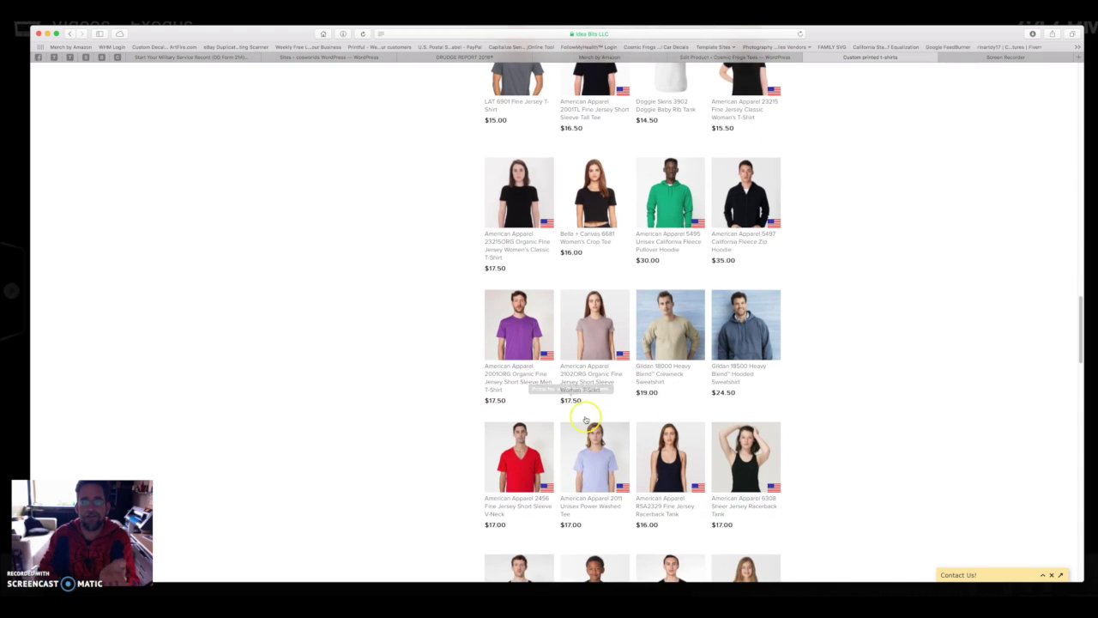
scroll(586, 419, "down", 3)
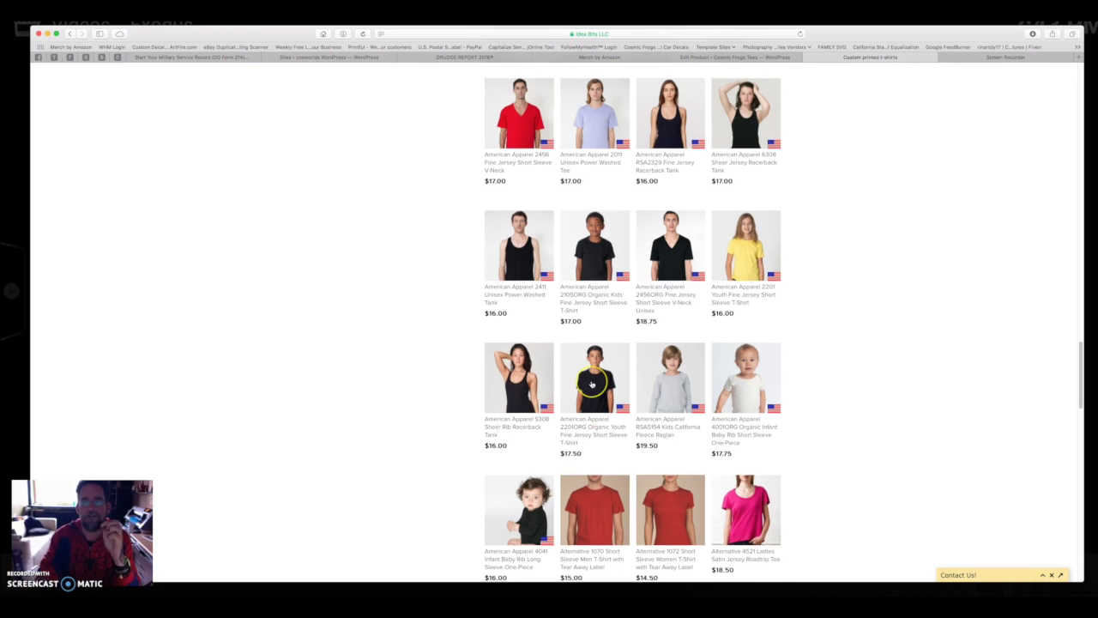
scroll(585, 419, "down", 5)
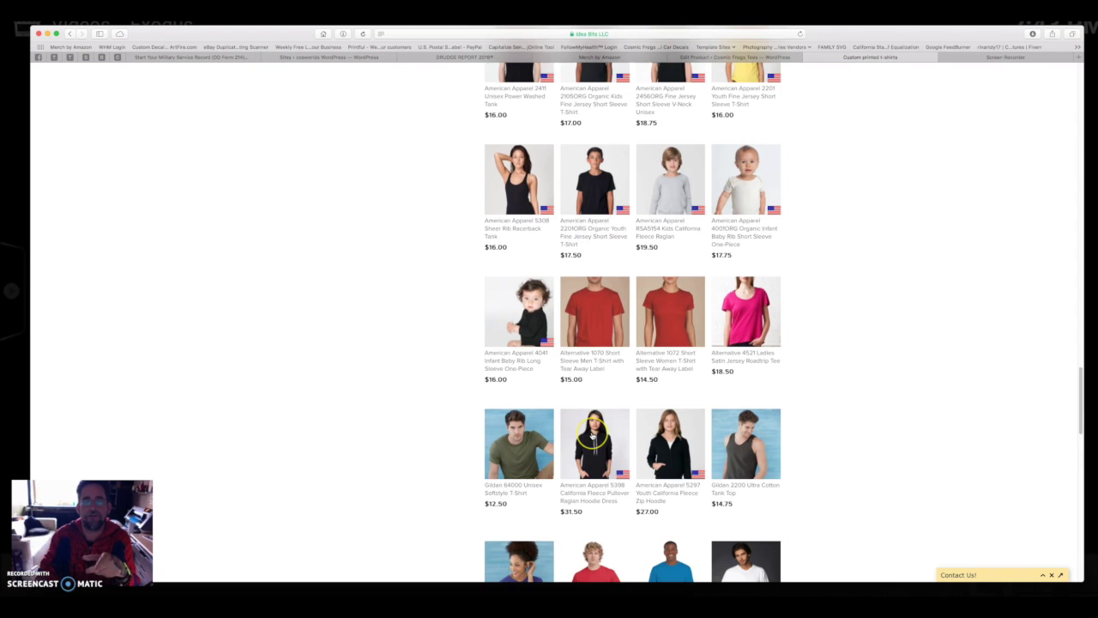
scroll(592, 436, "down", 3)
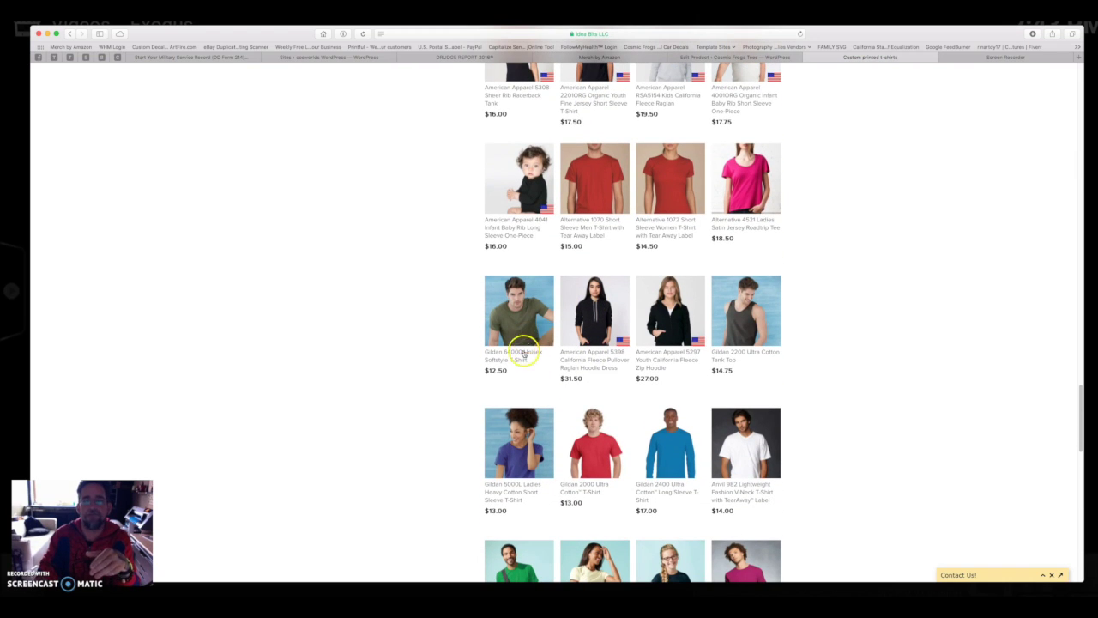
scroll(520, 371, "down", 2)
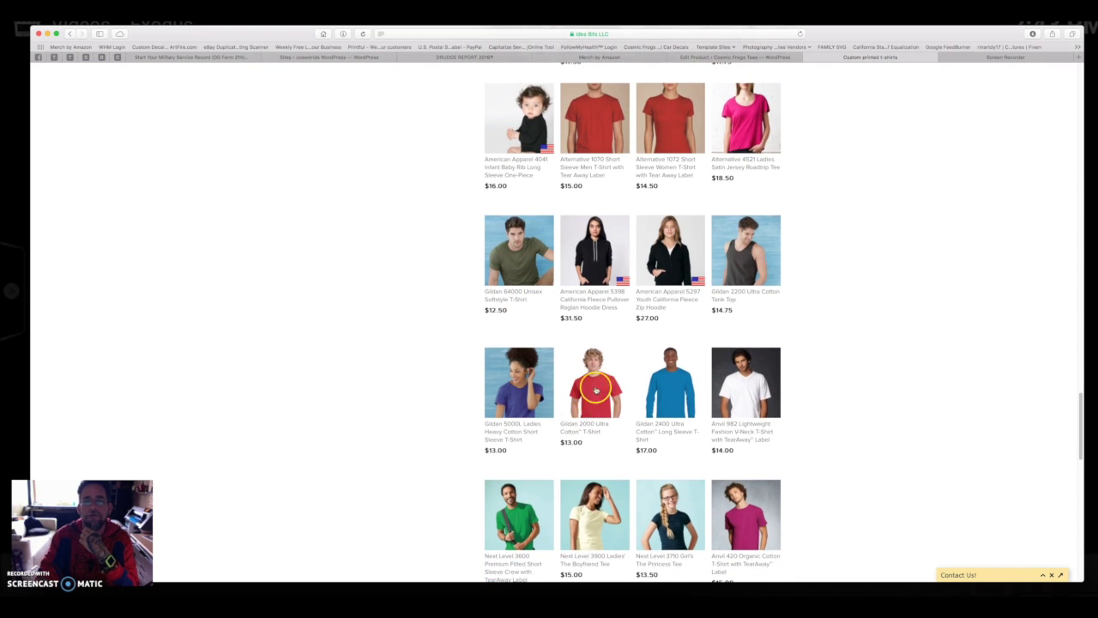
scroll(591, 384, "down", 12)
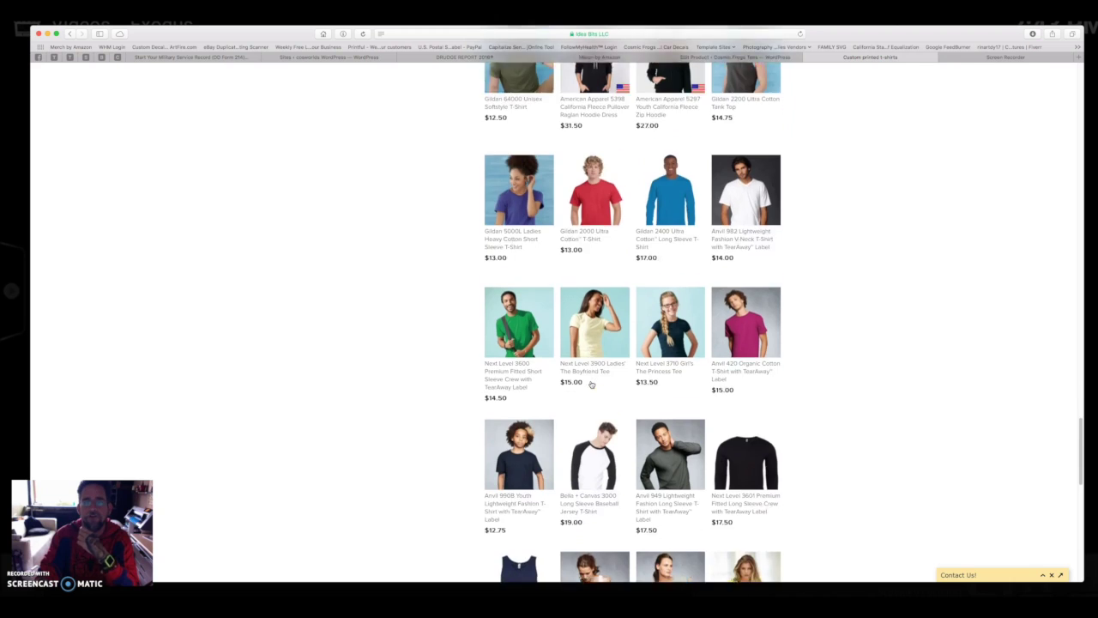
scroll(591, 384, "down", 12)
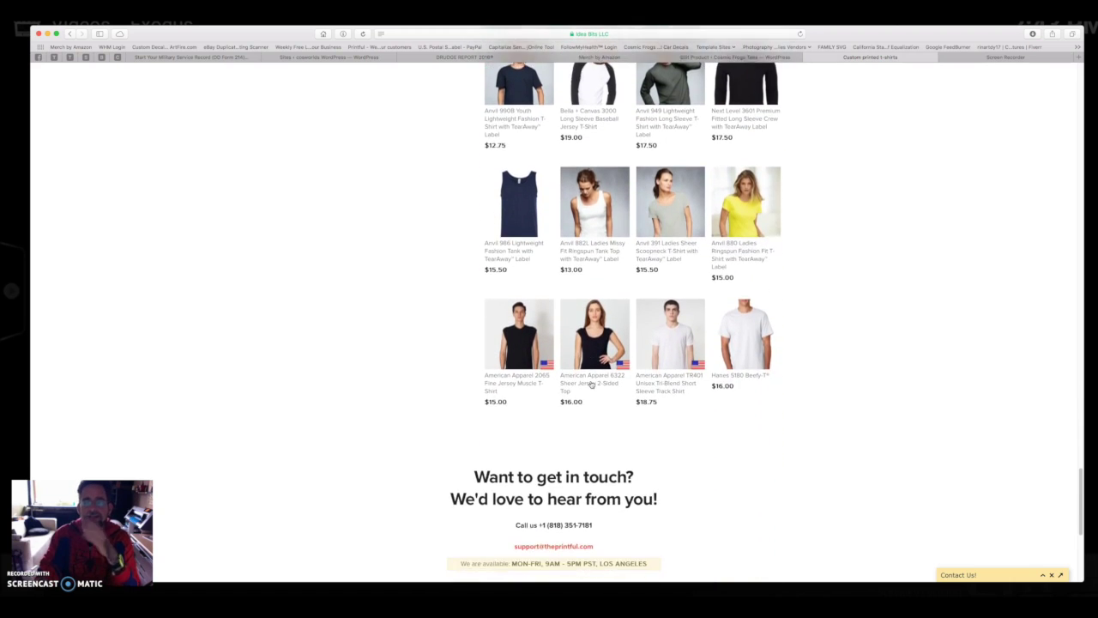
scroll(592, 384, "up", 20)
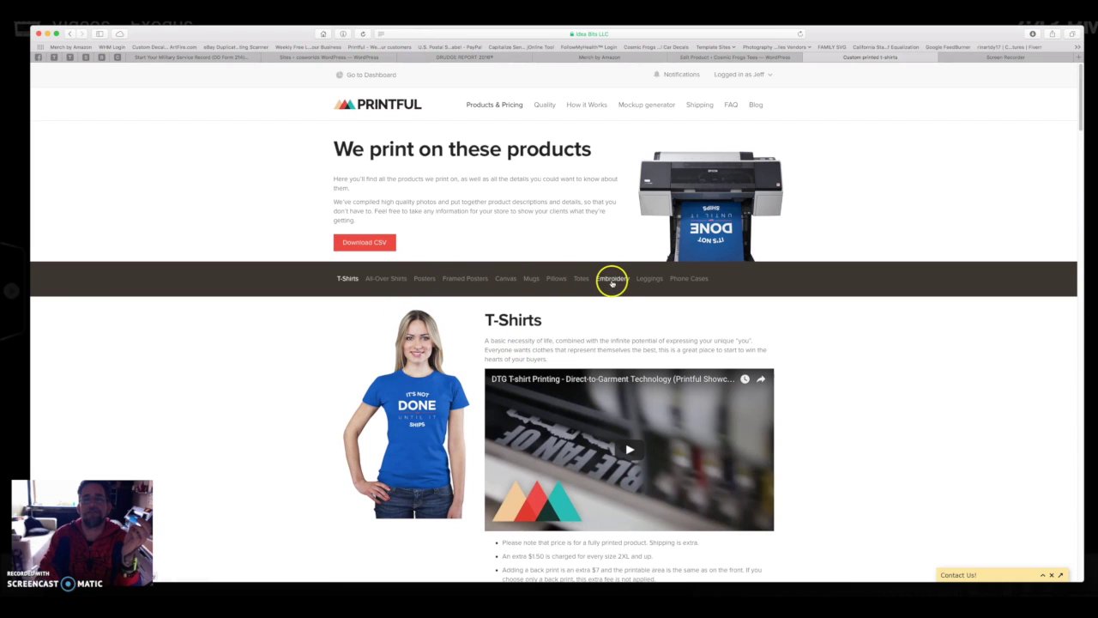
- Open the account's Printful store list and start adding a product to the Cosmic Frogs Tees store
left_click(734, 76)
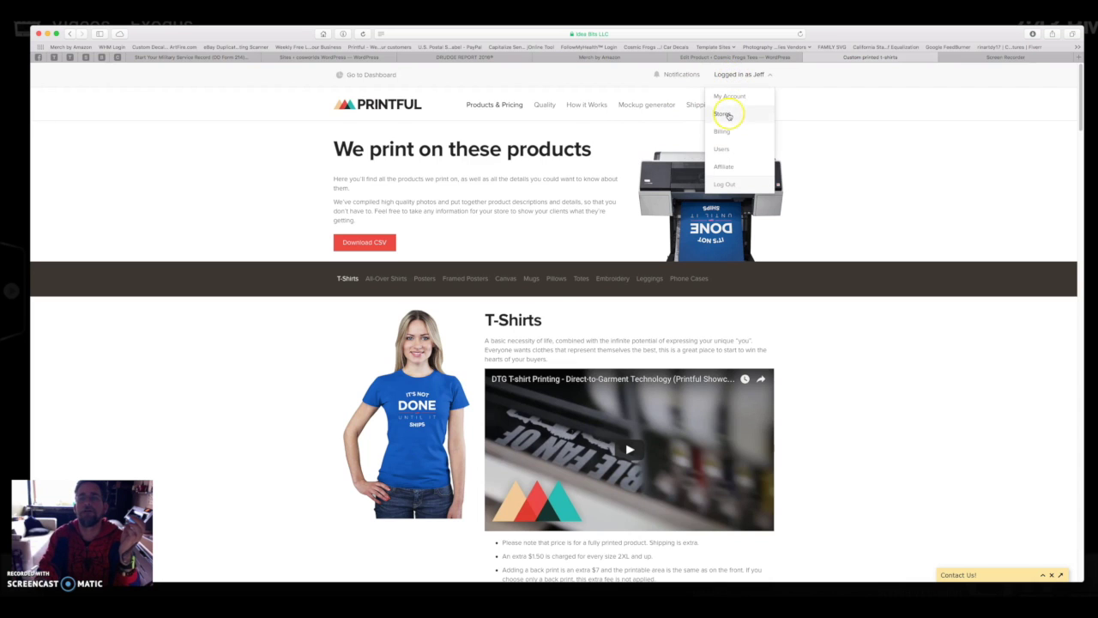
left_click(727, 113)
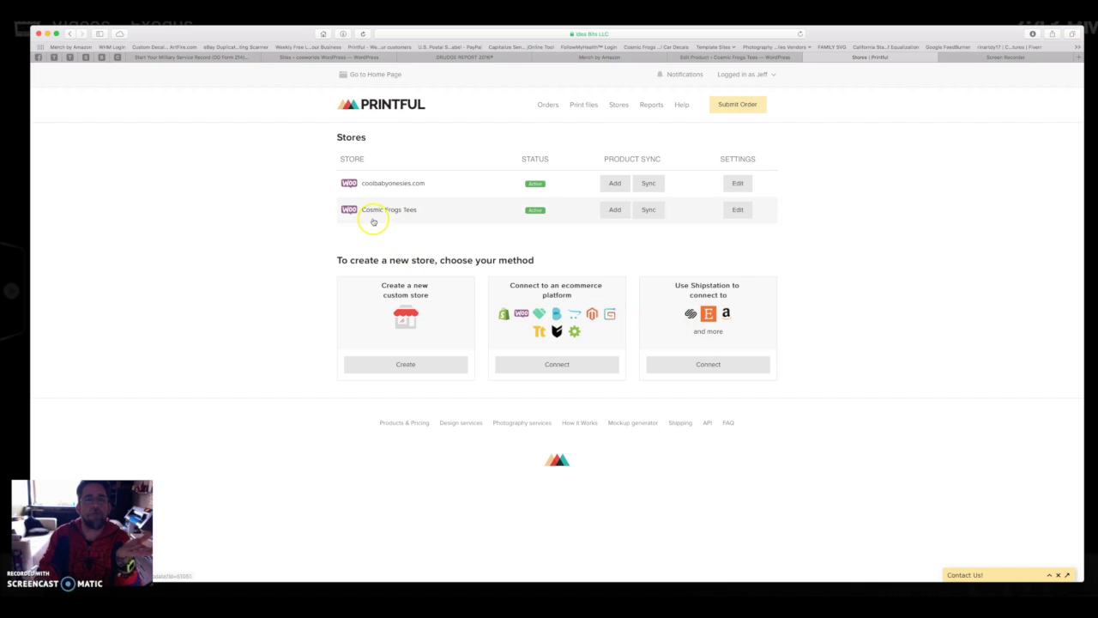
left_click(617, 212)
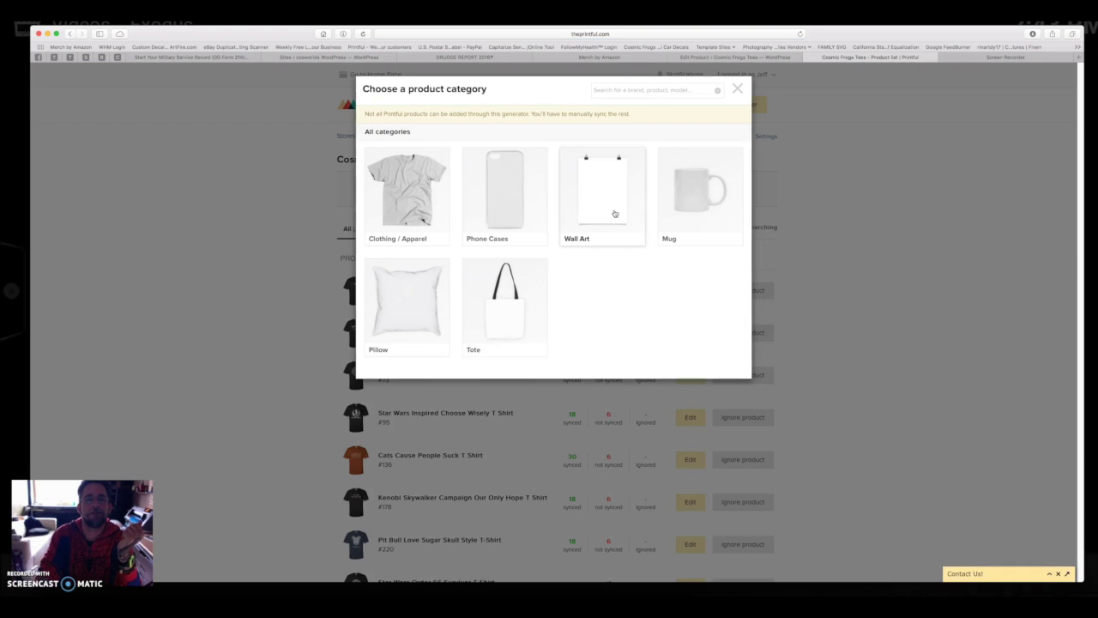
- Choose the 2102 Fine Jersey Short Sleeve Women T-Shirt from the women's T-shirts under Clothing / Apparel
left_click(412, 199)
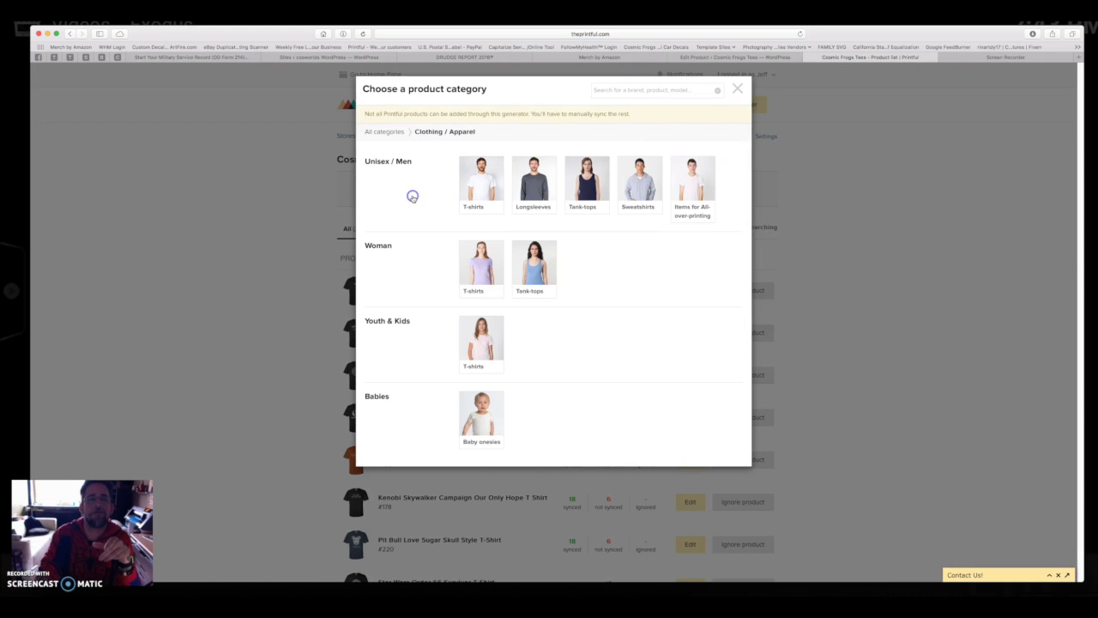
left_click(473, 191)
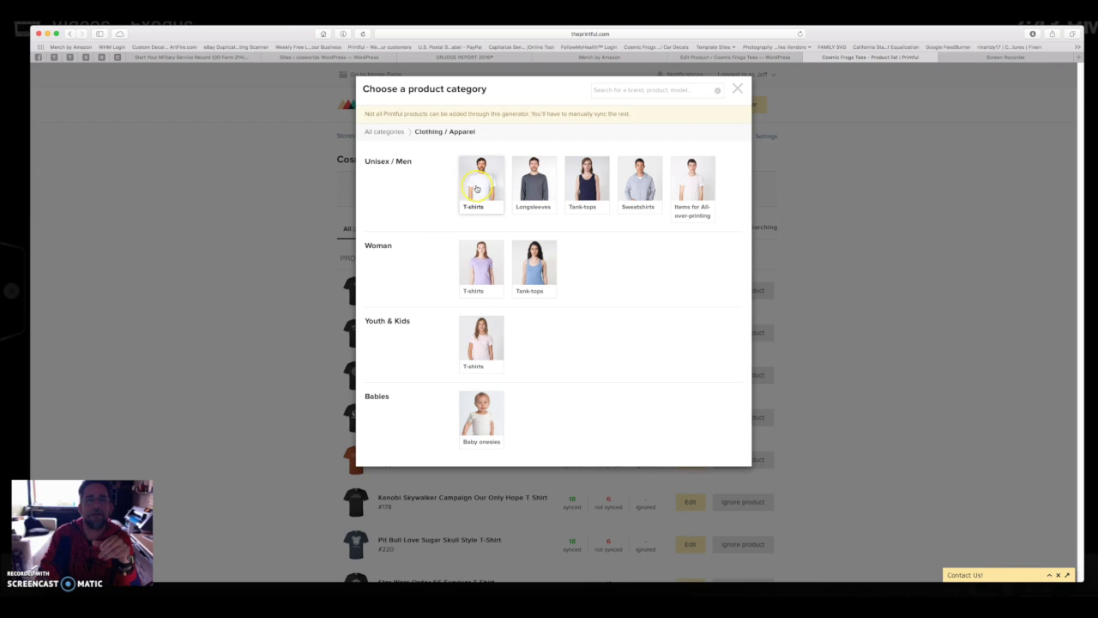
left_click(480, 268)
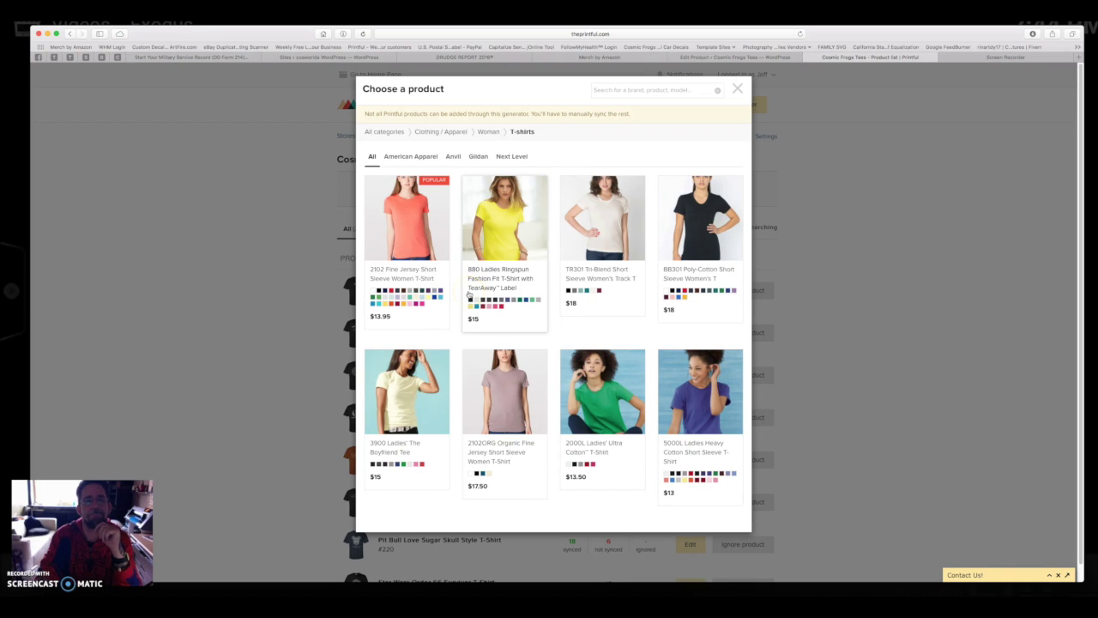
left_click(414, 236)
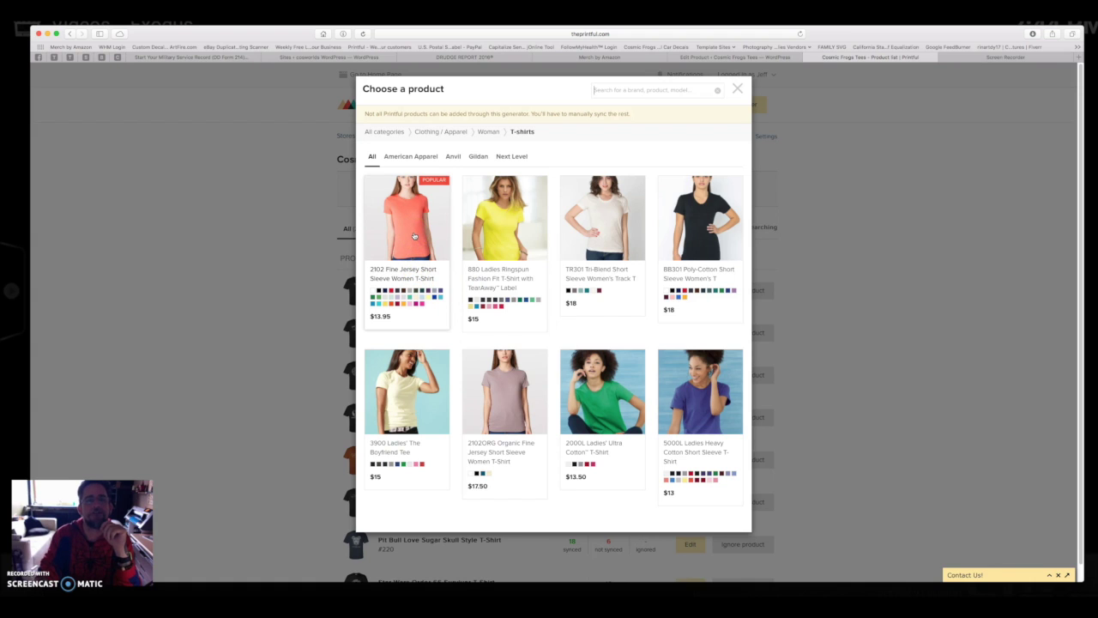
- Choose the Palpatine Vader 2016 print file from the Cosmic Frogs Tees file library as the graphic for the 2102 women's T-shirt
left_click(413, 236)
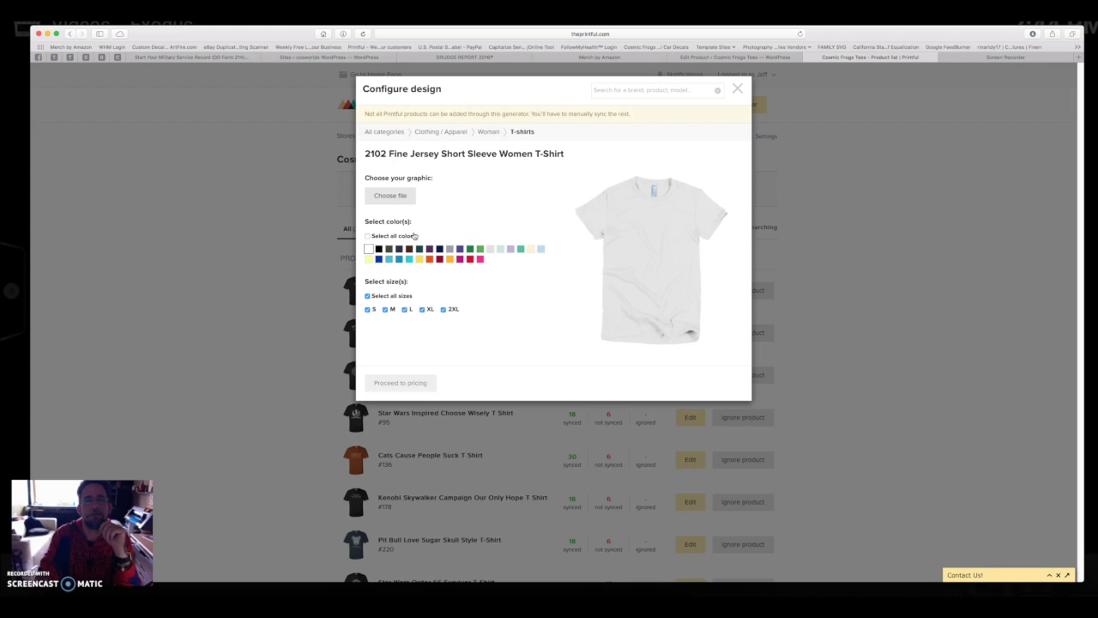
left_click(390, 199)
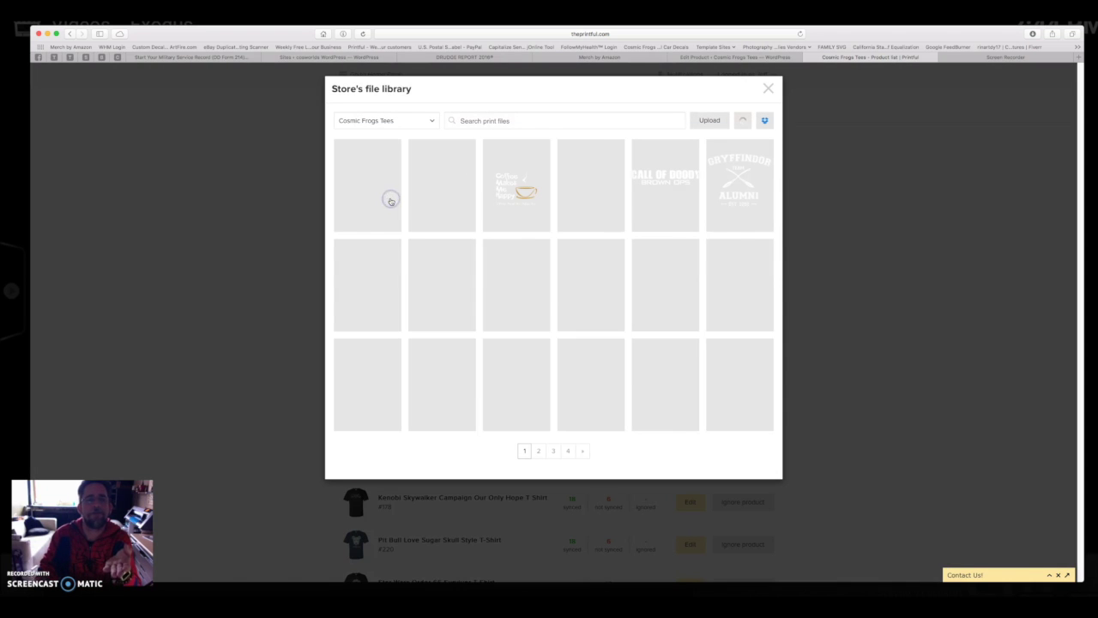
mouse_move(516, 283)
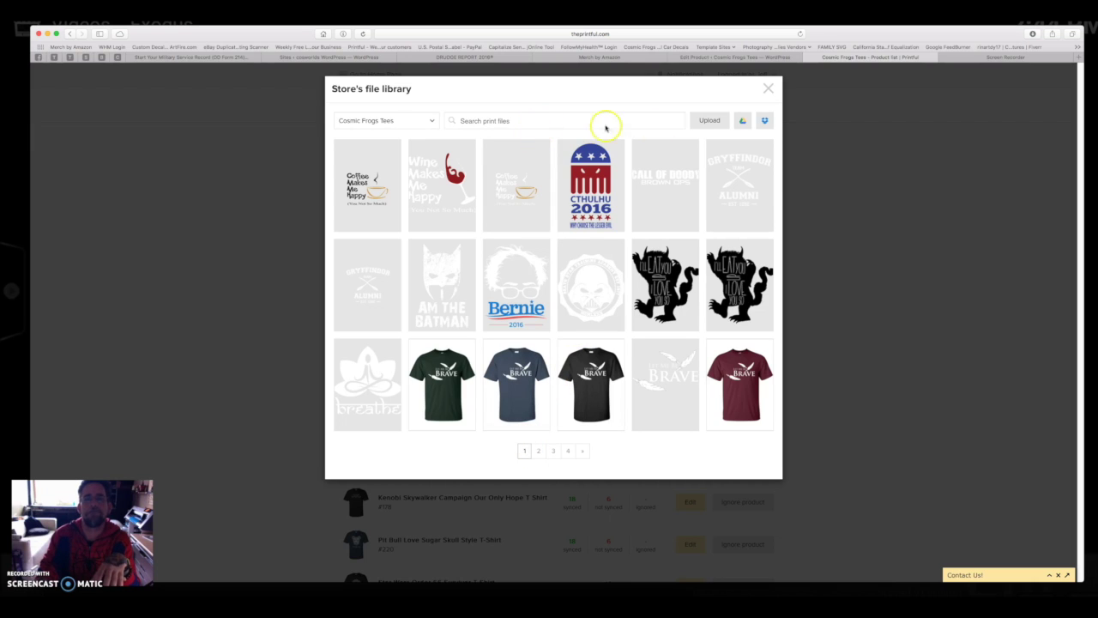
mouse_move(532, 347)
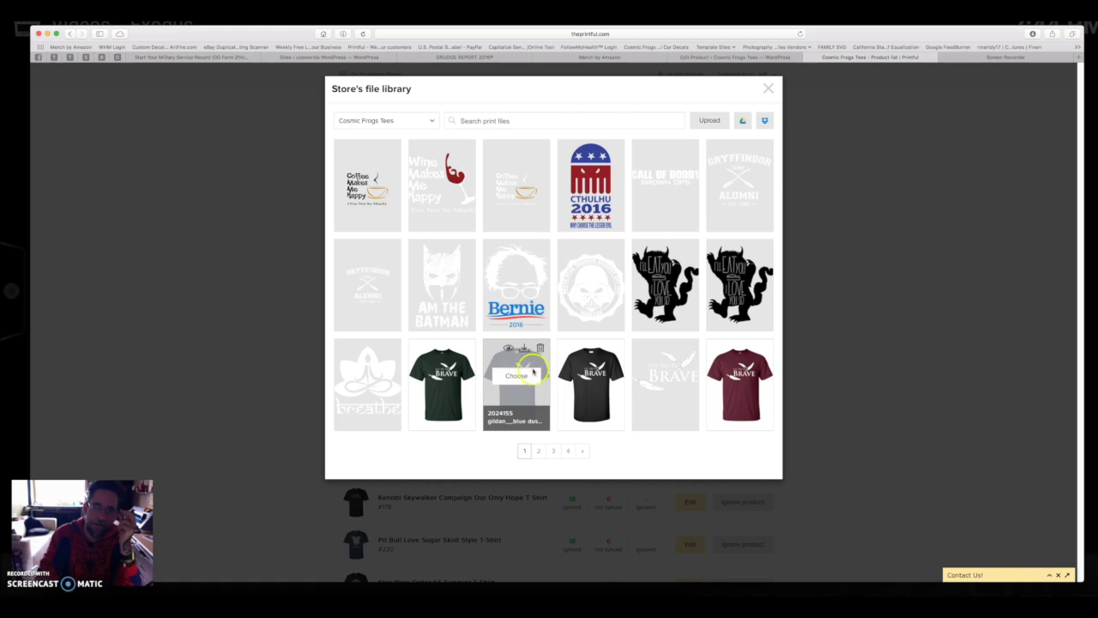
left_click(538, 452)
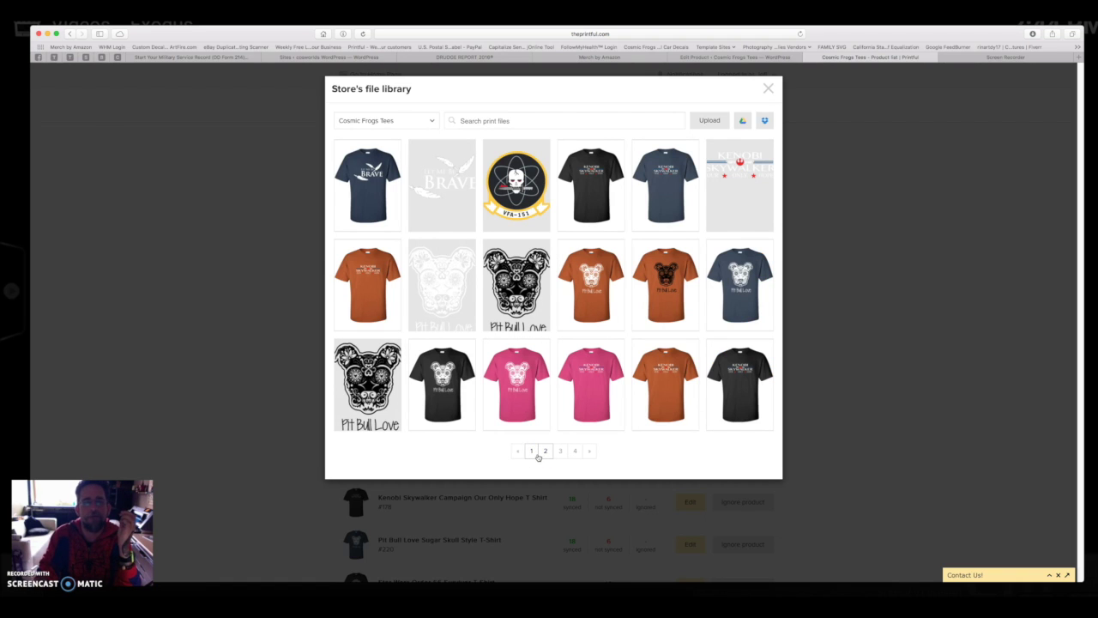
left_click(559, 451)
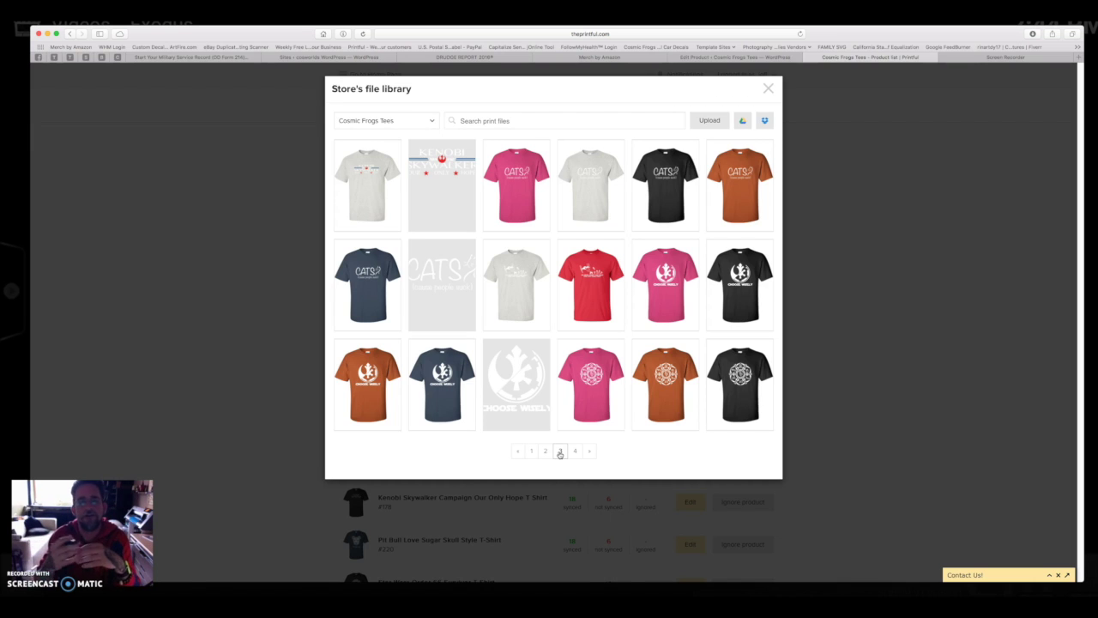
left_click(562, 454)
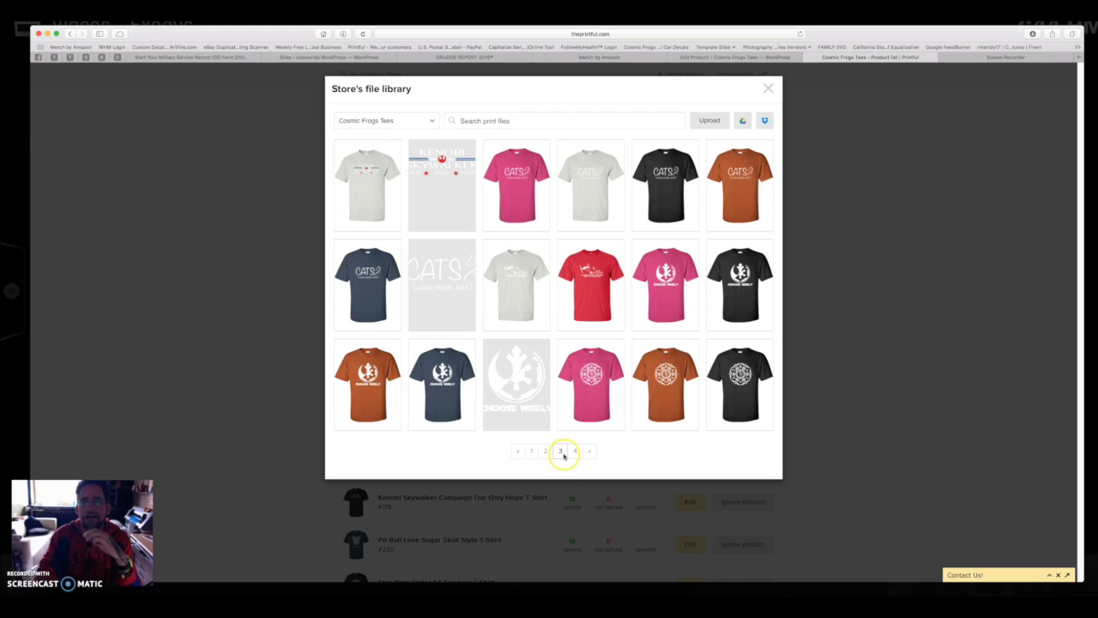
mouse_move(584, 416)
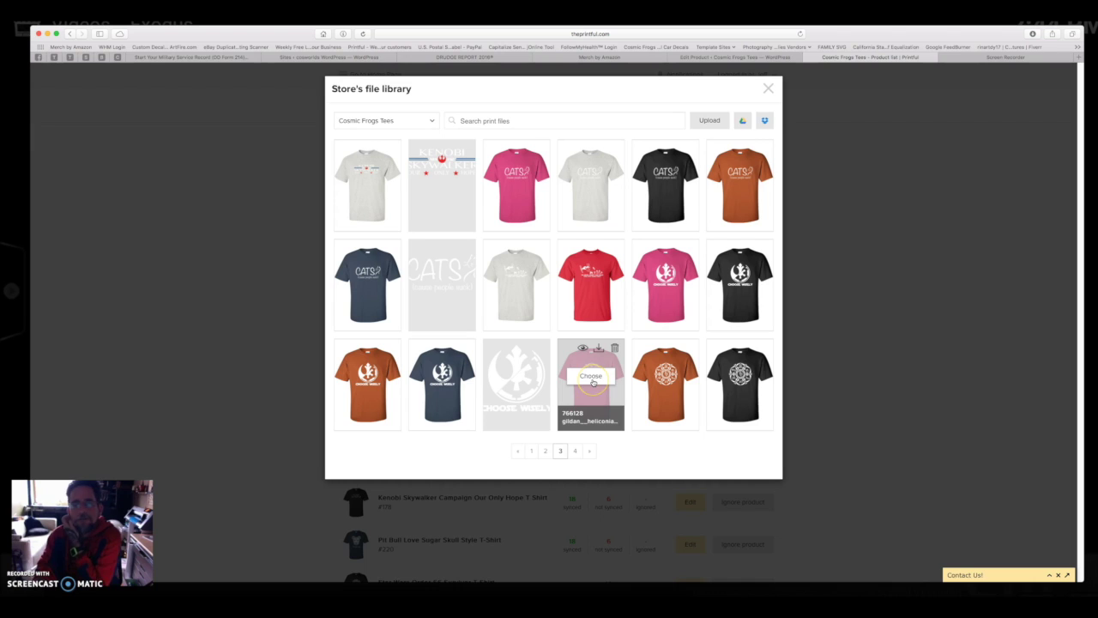
left_click(666, 388)
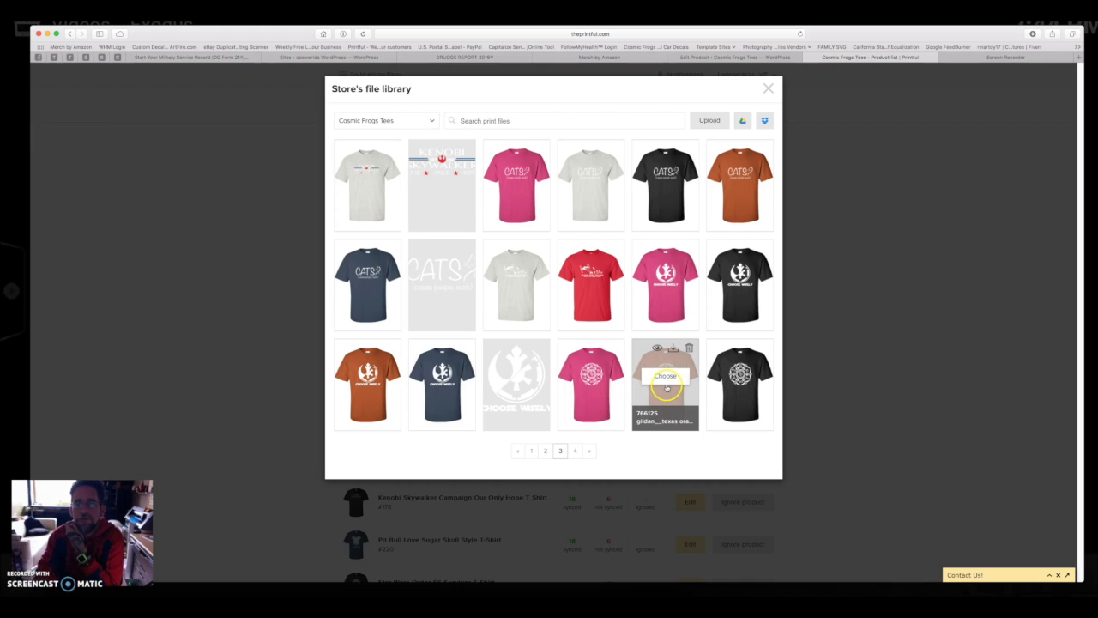
left_click(575, 450)
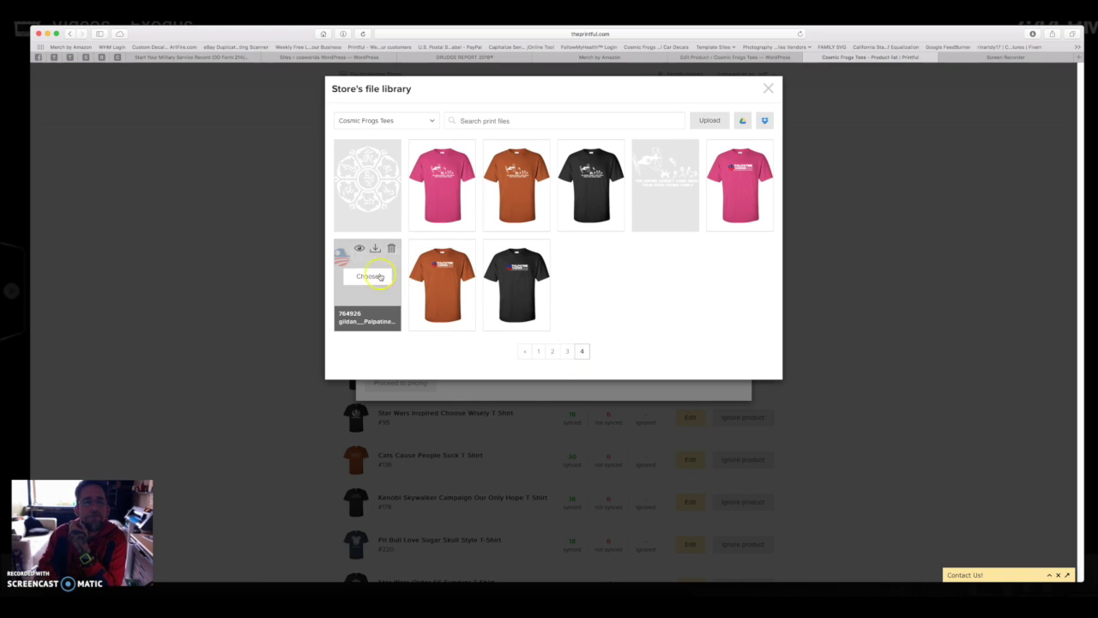
left_click(374, 277)
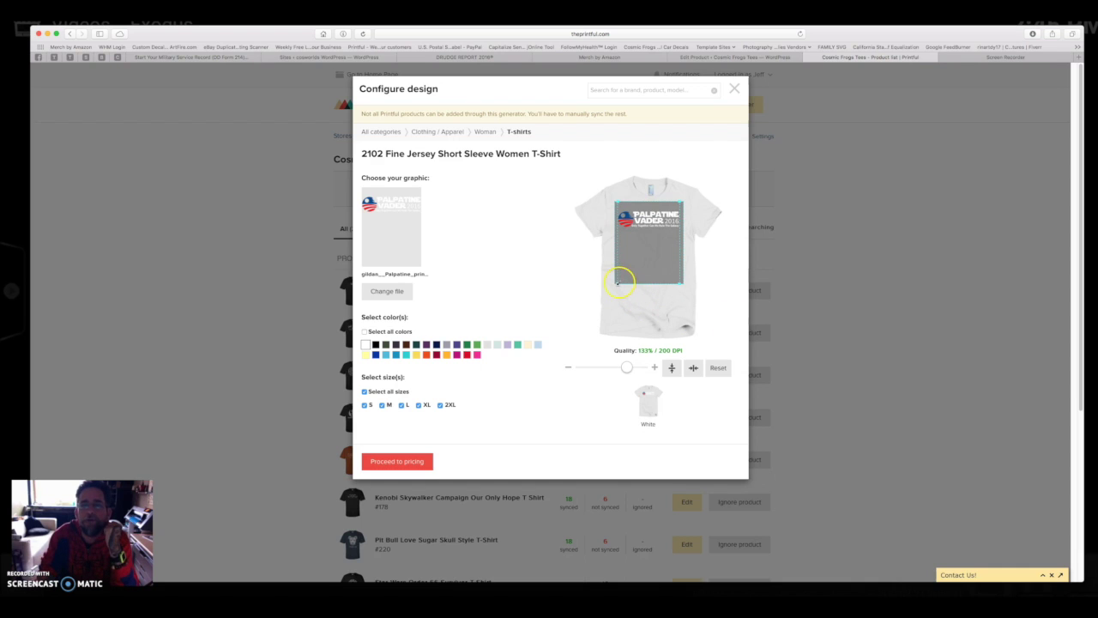
- Enlarge the Palpatine Vader graphic slightly, move it a little lower on the shirt's chest and center it horizontally
left_click_drag(617, 282, 688, 291)
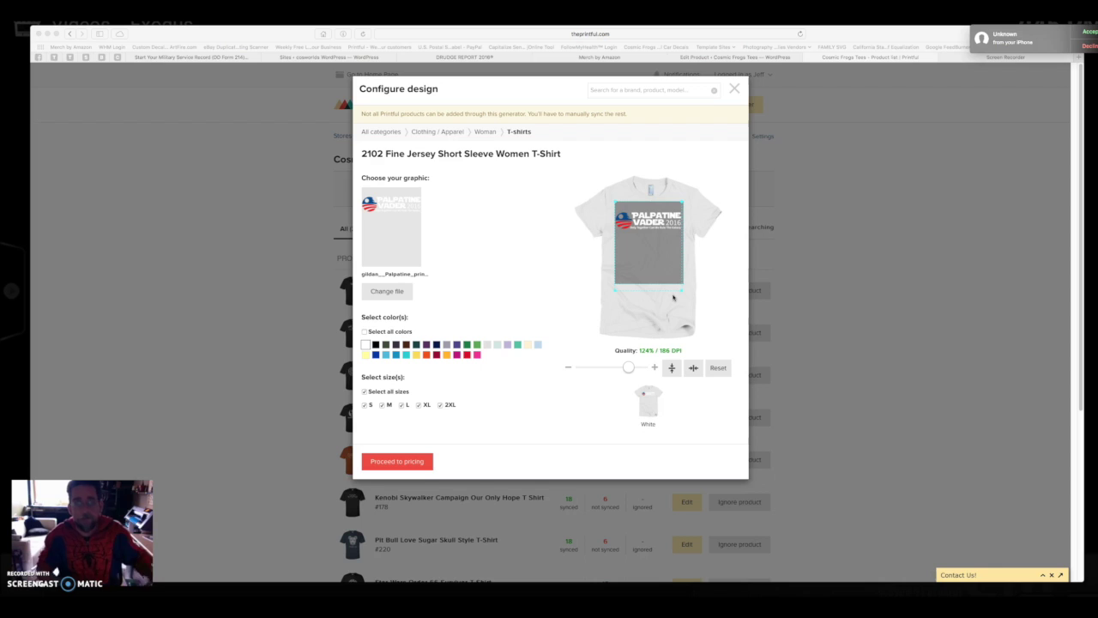
left_click_drag(627, 233, 659, 237)
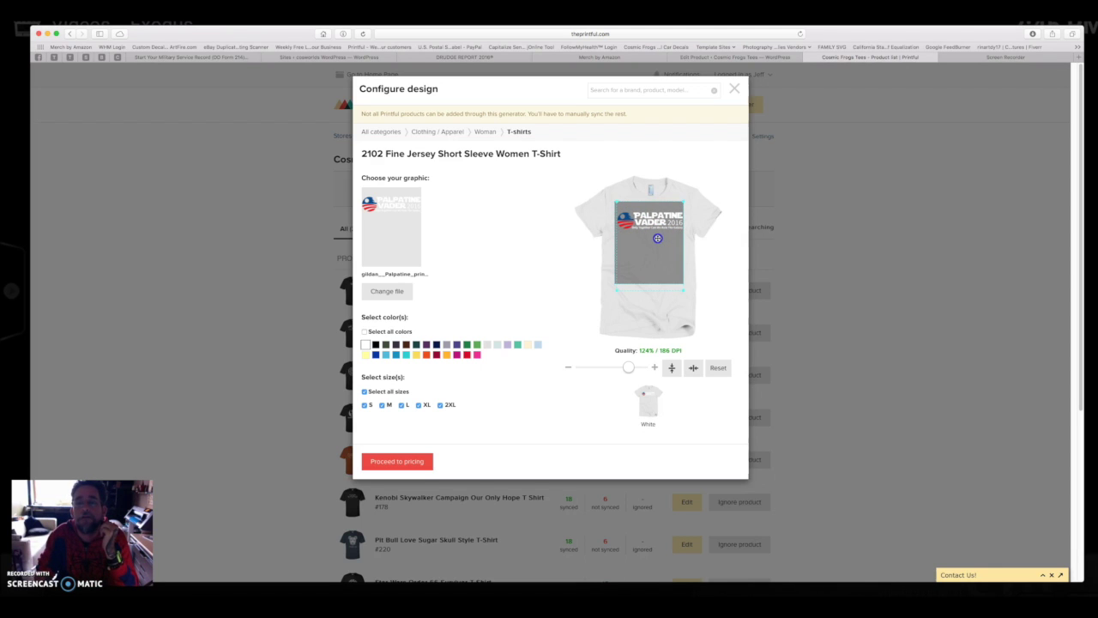
left_click(666, 258)
left_click(694, 368)
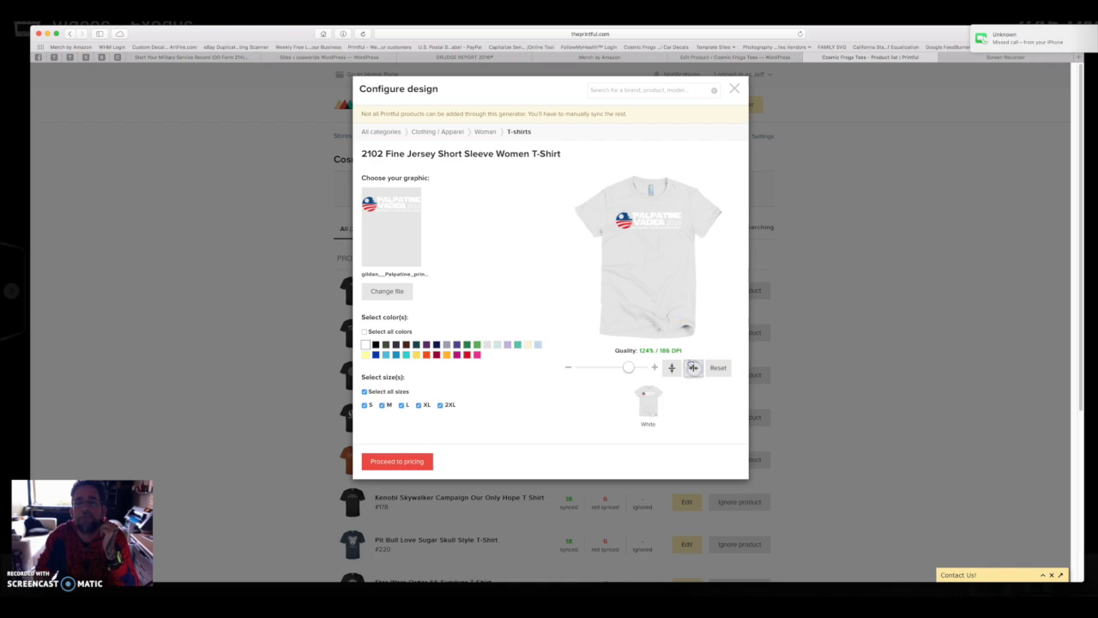
left_click(652, 233)
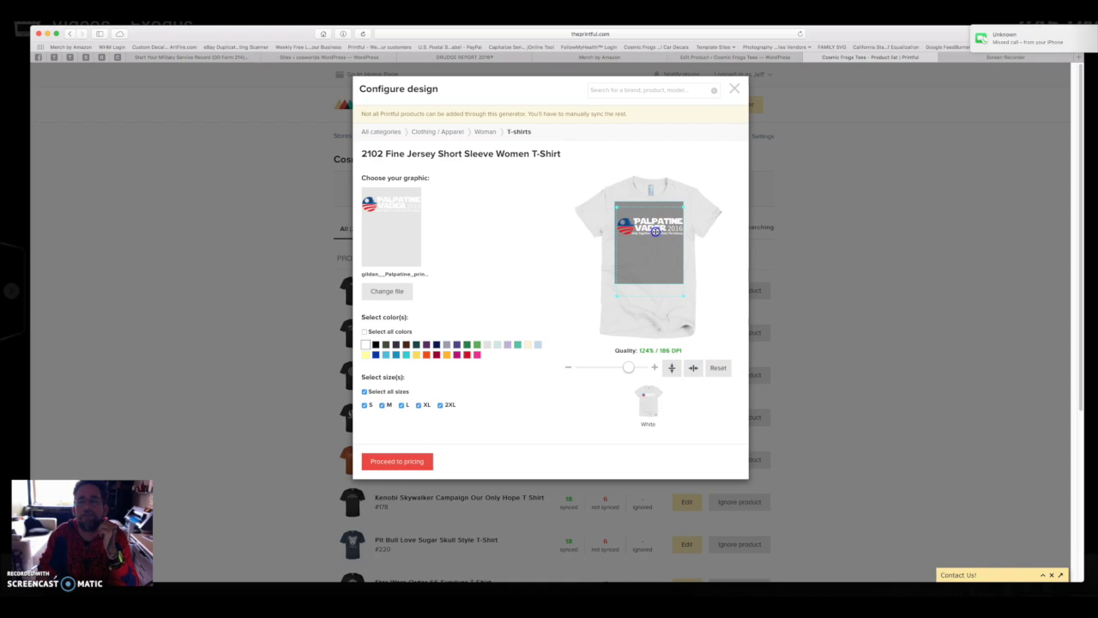
left_click(694, 367)
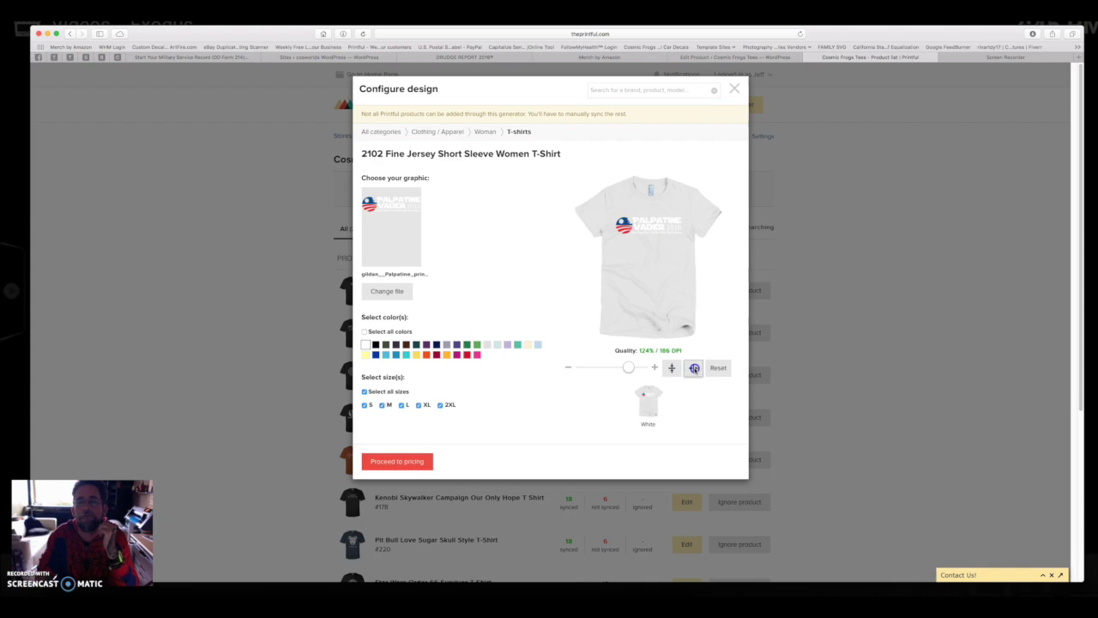
- Add the shirt colors Black, Olive, Asphalt, Brown, Forest, Eggplant, Navy and Slate alongside White
left_click(384, 343)
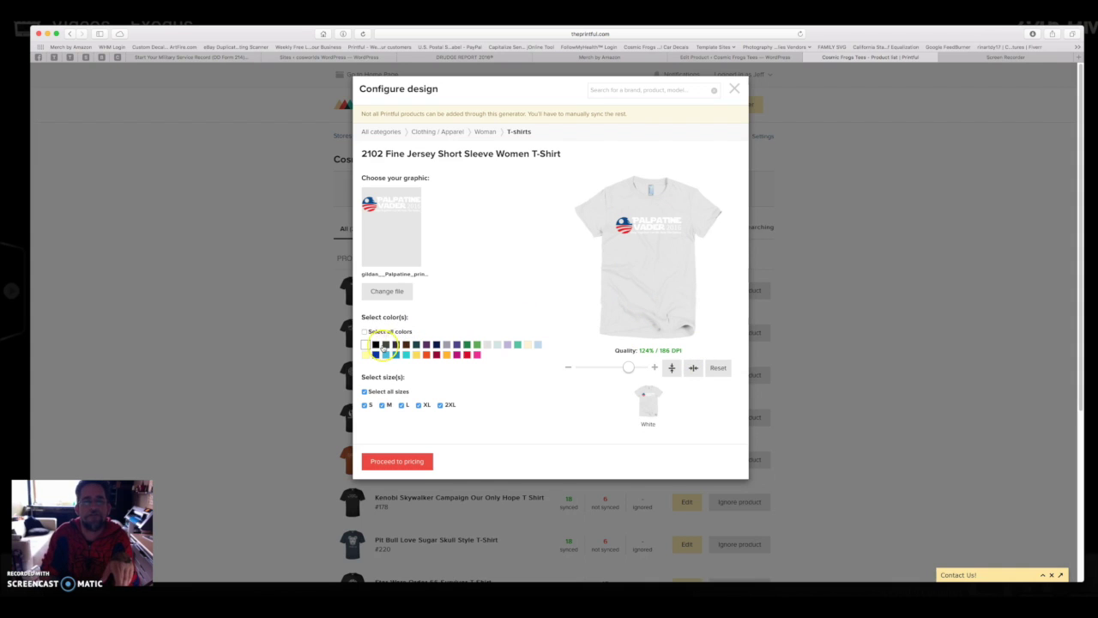
left_click(364, 345)
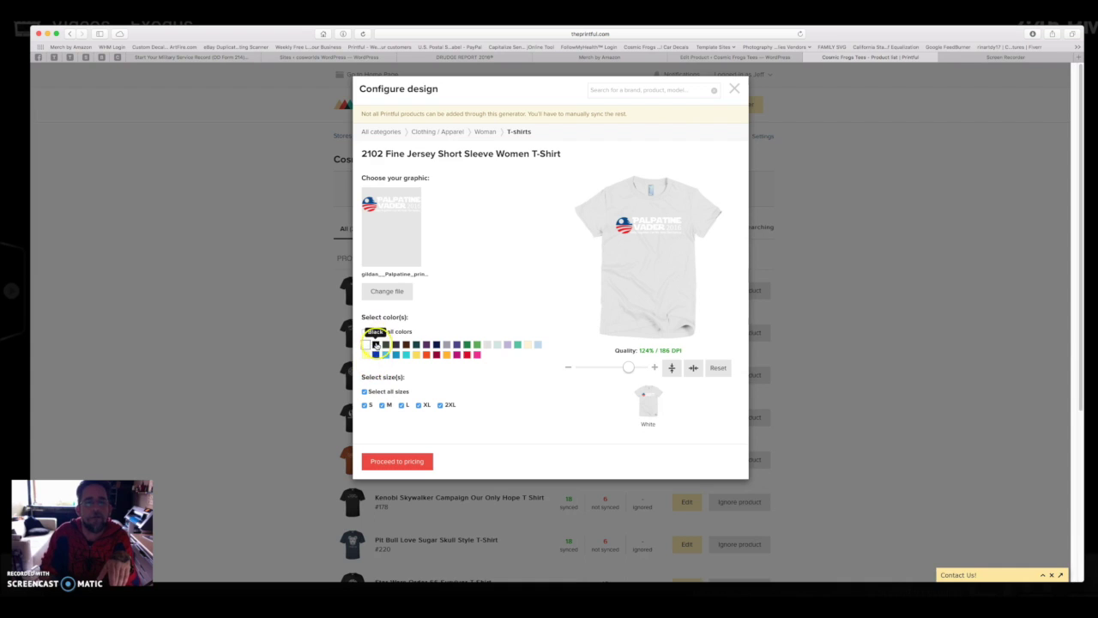
left_click(374, 344)
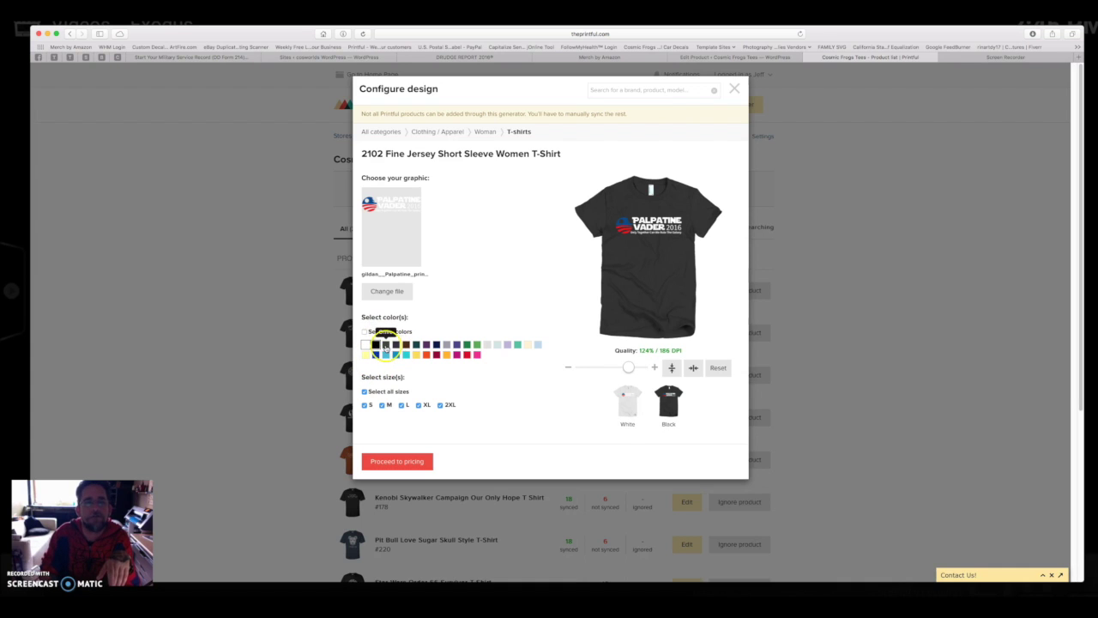
left_click(385, 344)
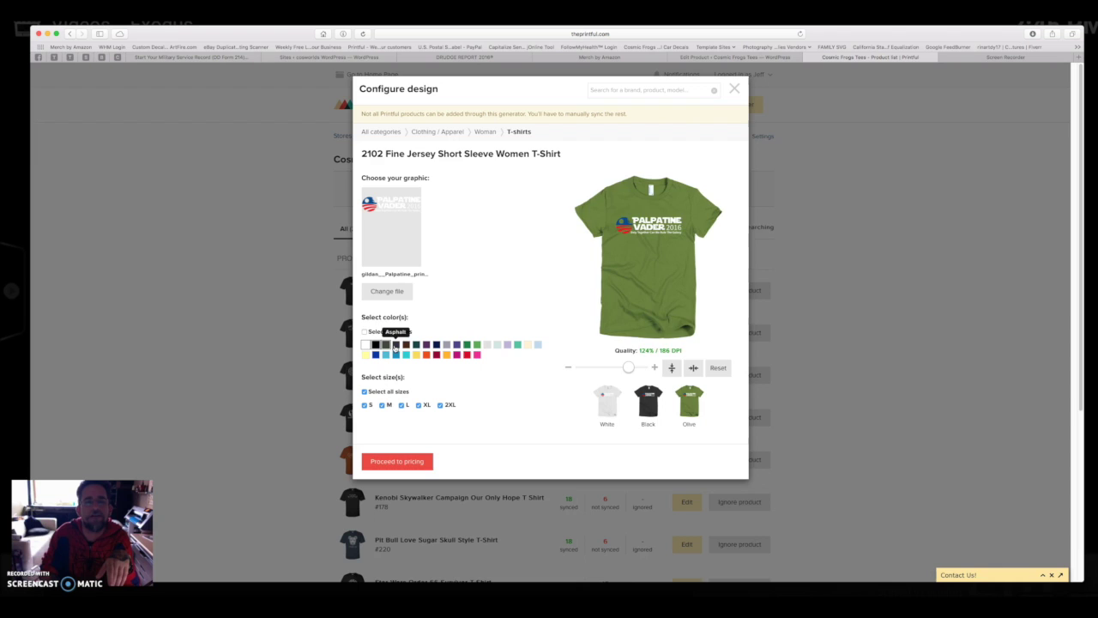
left_click(395, 344)
left_click(406, 344)
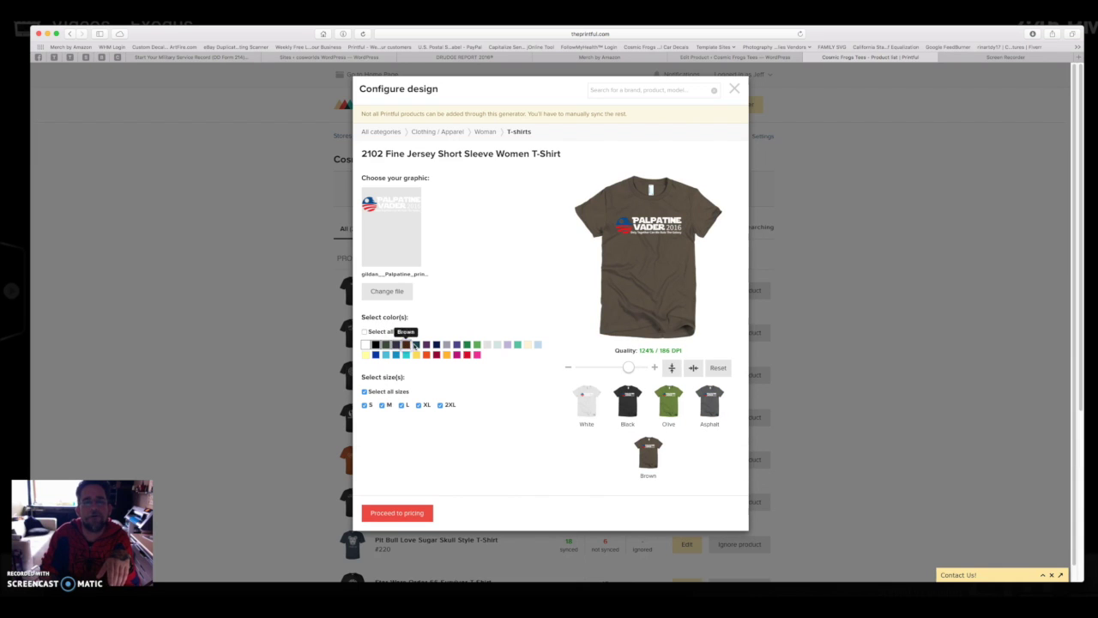
left_click(417, 345)
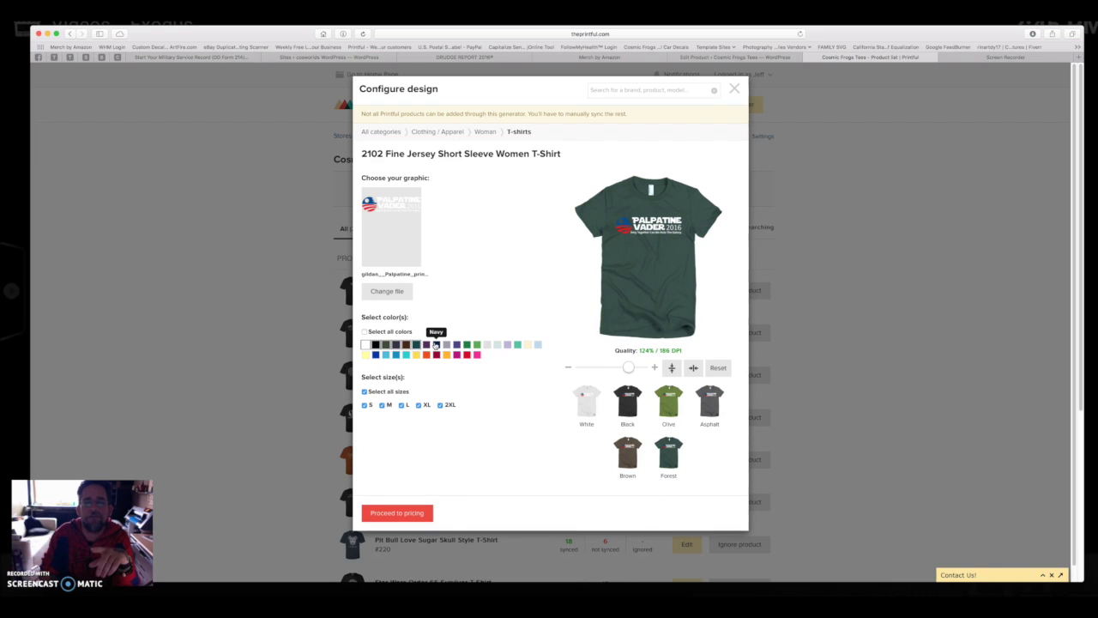
left_click(572, 381)
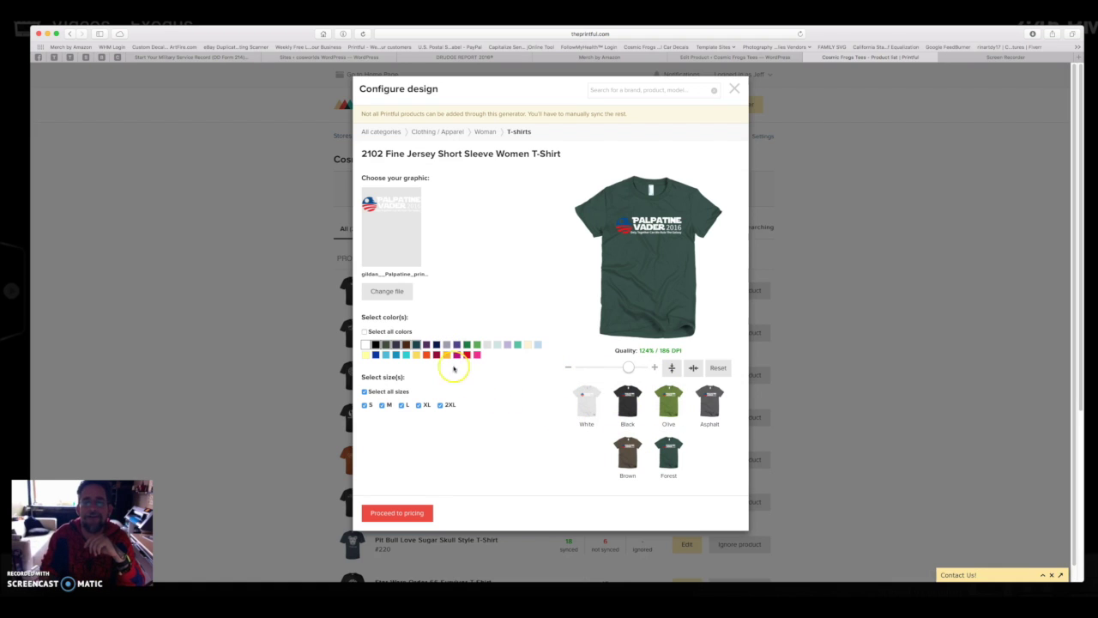
left_click(426, 345)
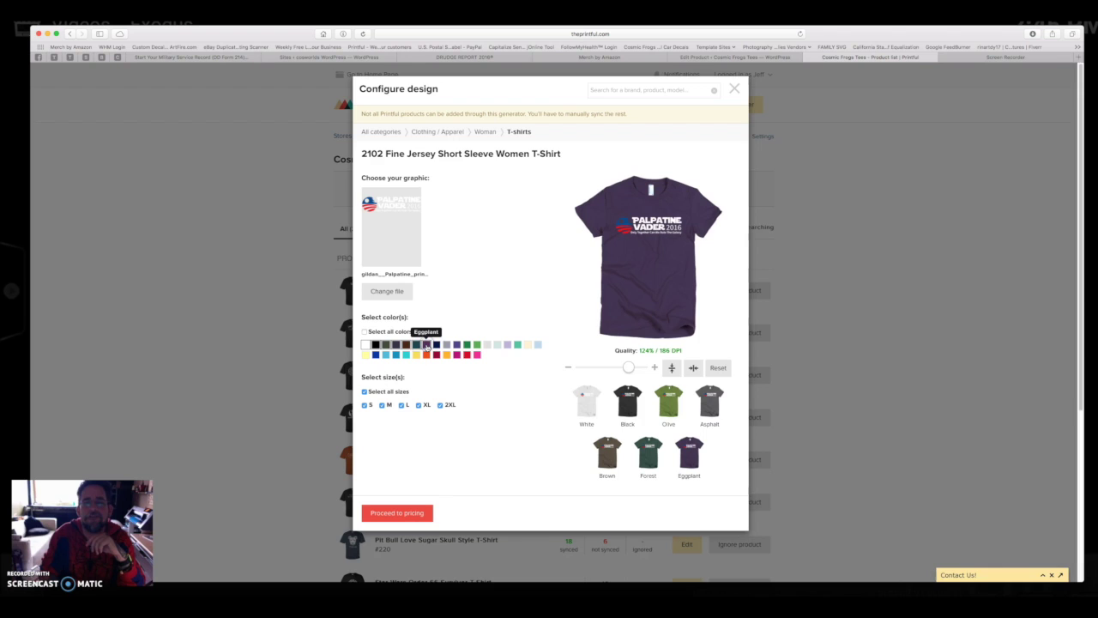
left_click(439, 345)
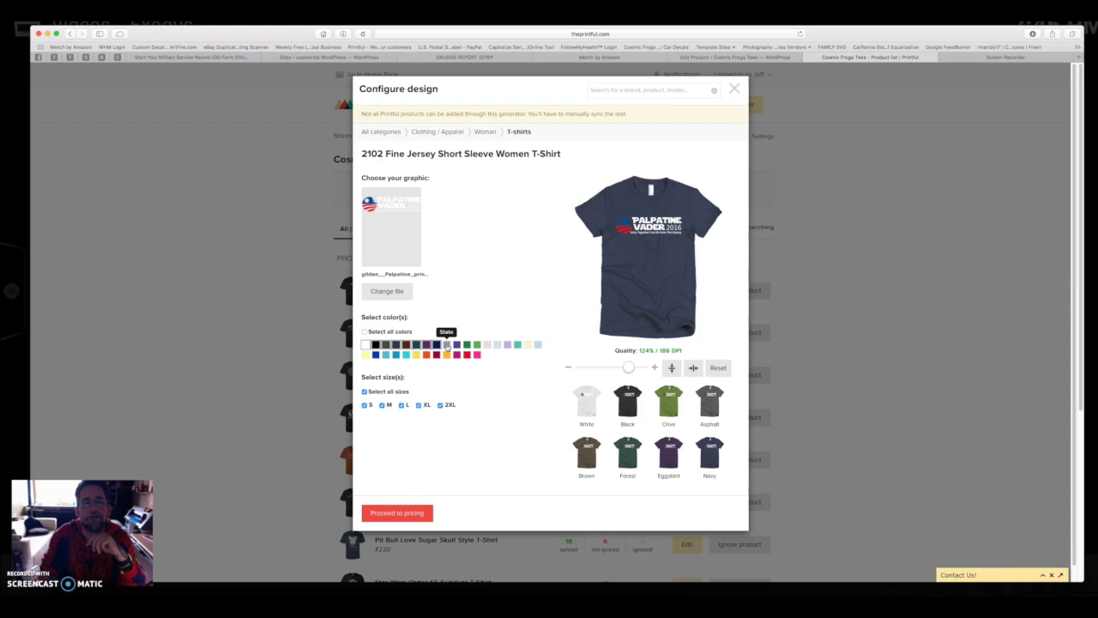
left_click(446, 345)
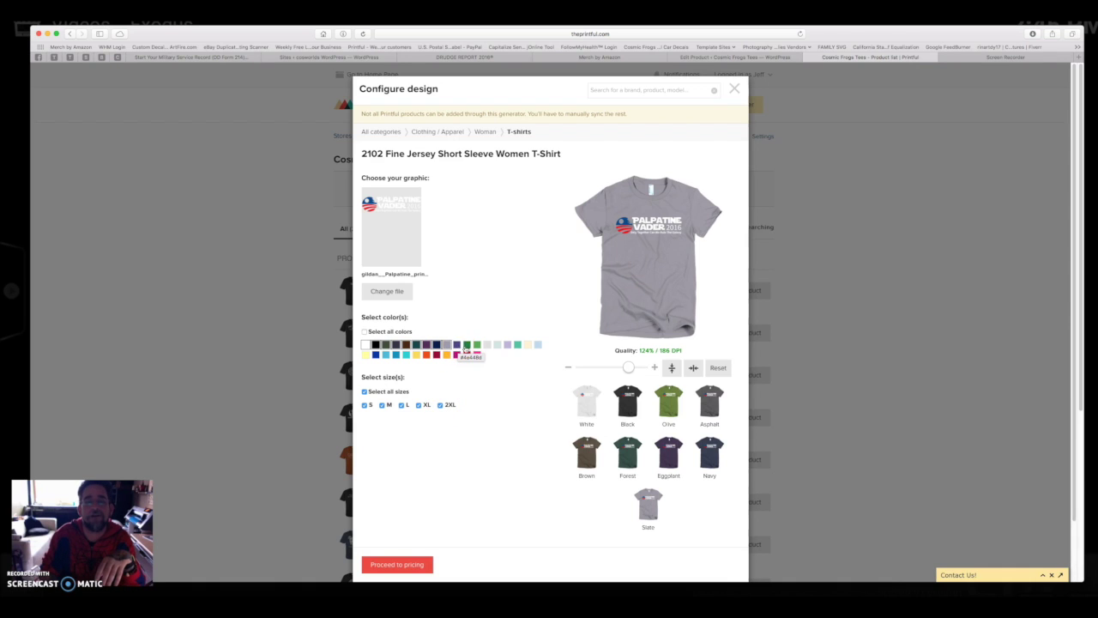
- Add Kelly Green, Royal Blue, Cranberry, Red, Purple, Teal and Gold to the selected shirt colors
left_click(466, 344)
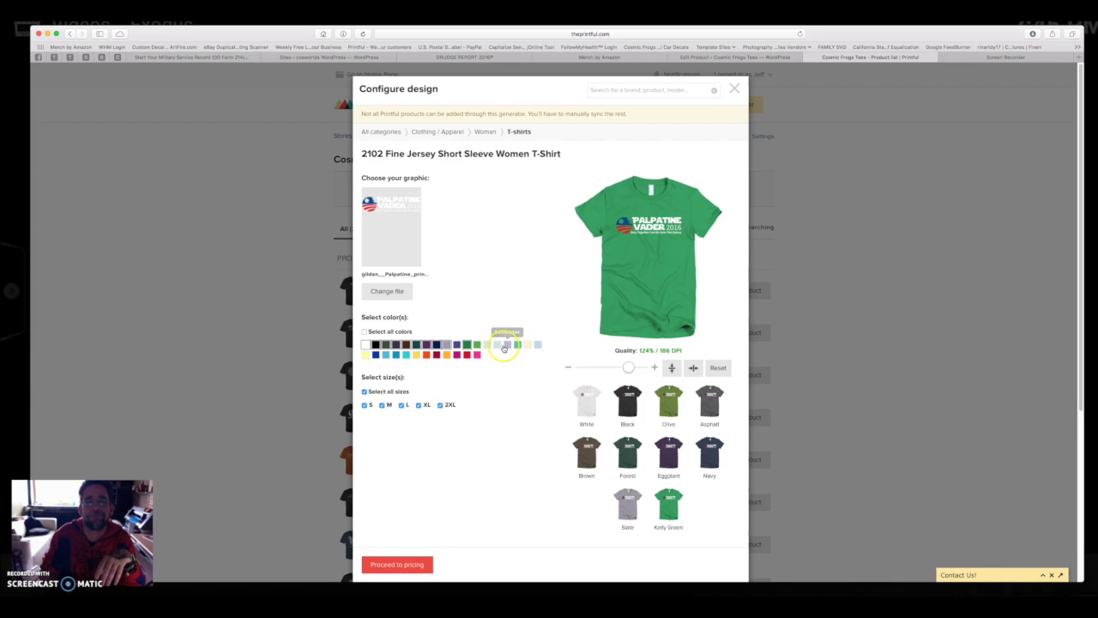
left_click(375, 354)
left_click(435, 354)
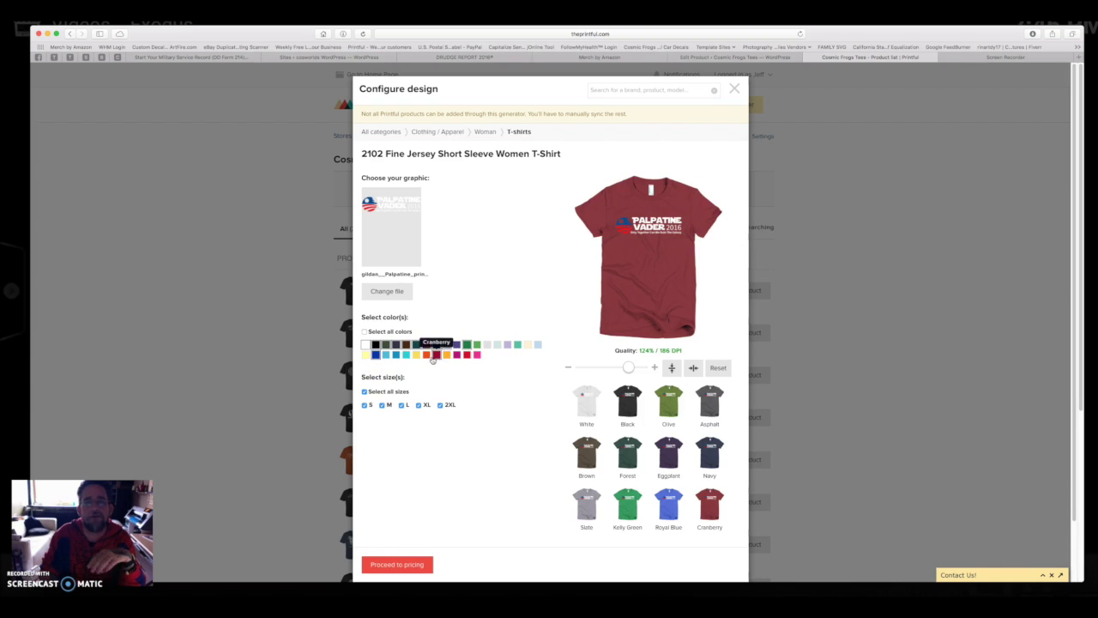
left_click(467, 355)
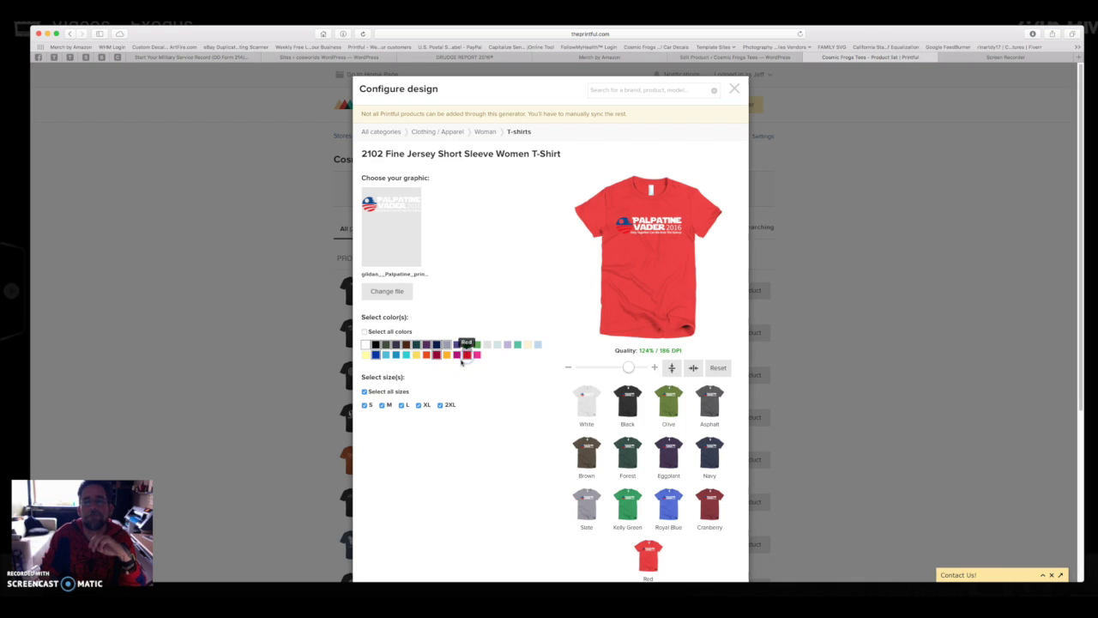
left_click(456, 344)
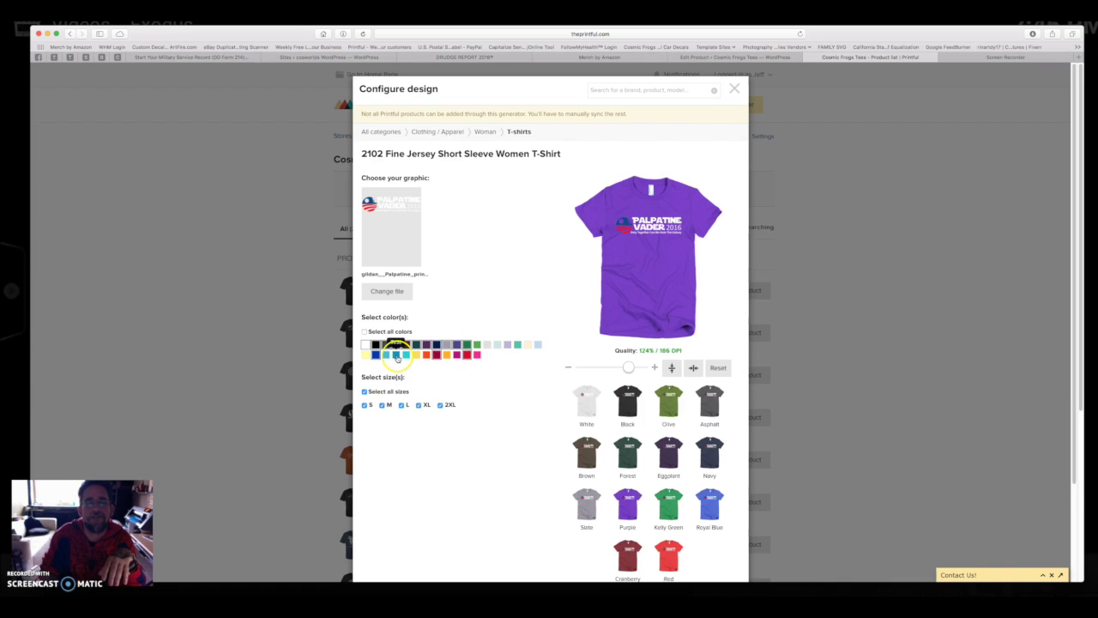
left_click(396, 355)
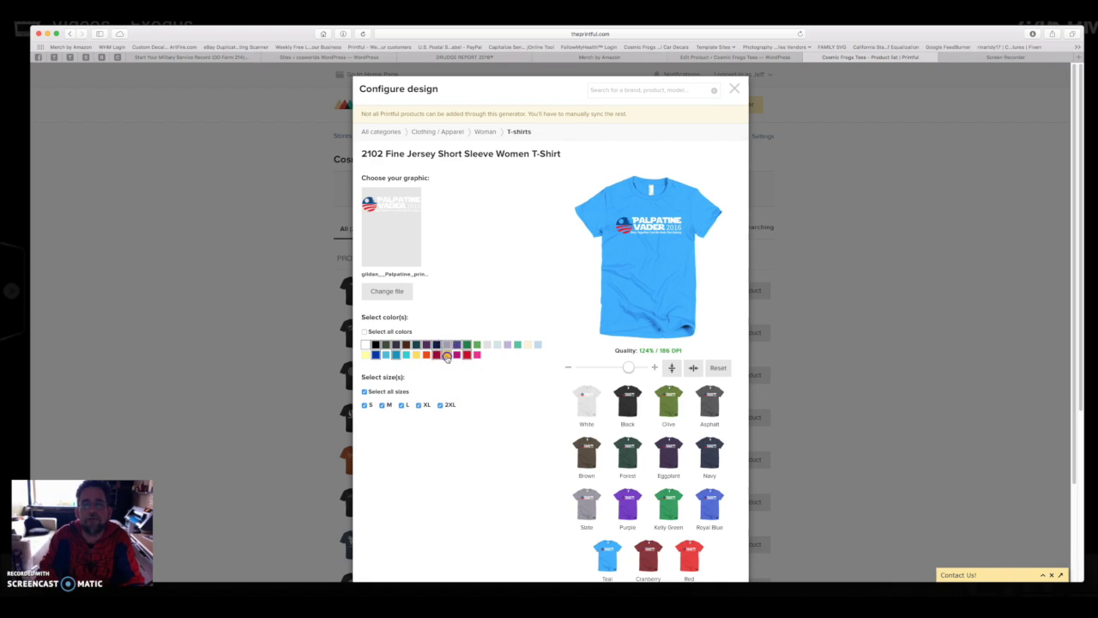
left_click(446, 355)
- Proceed to pricing for the women's T-shirt and insert "Palpatine – Vader 2016 Campaign" in front of the default product title
scroll(476, 409, "down", 2)
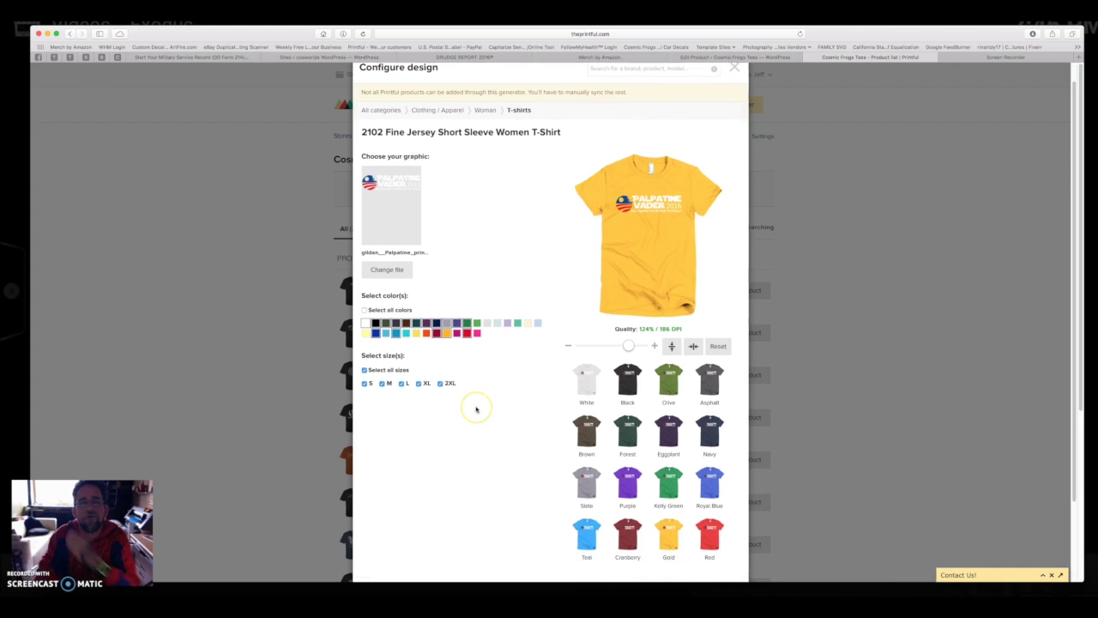
scroll(476, 408, "down", 1)
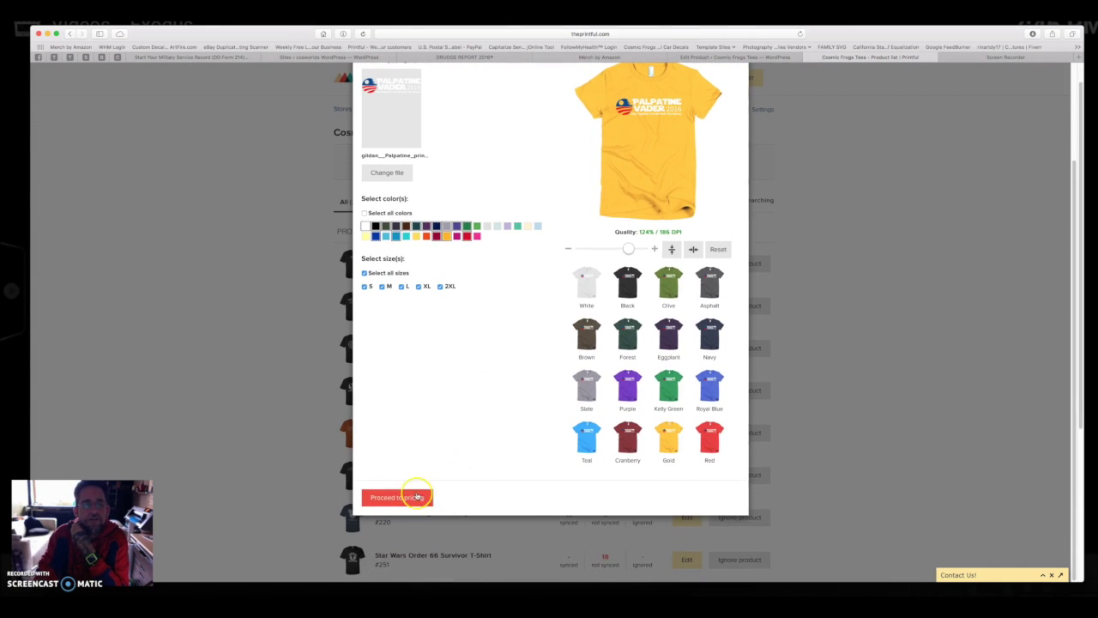
left_click(418, 497)
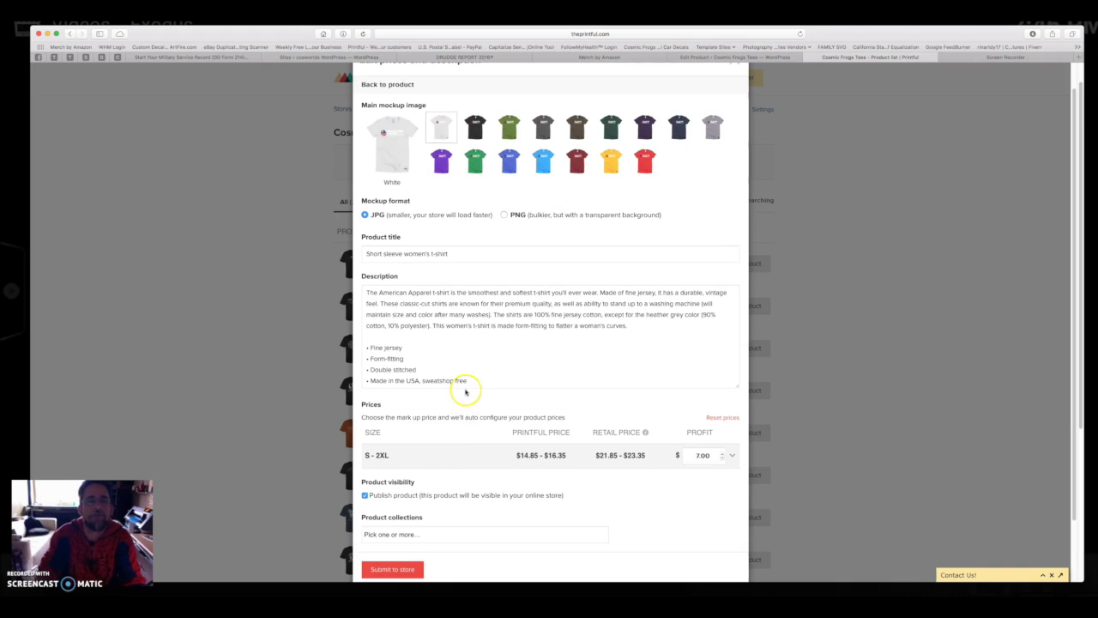
left_click(369, 253)
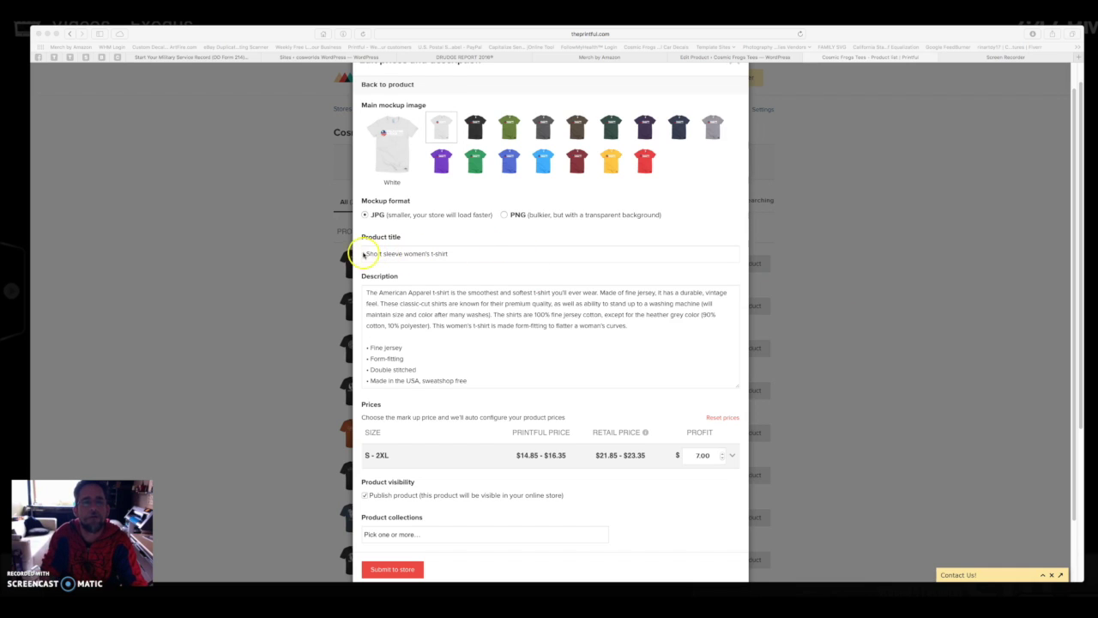
left_click(364, 253)
type("Palpatine – Vader 2016 Campaign")
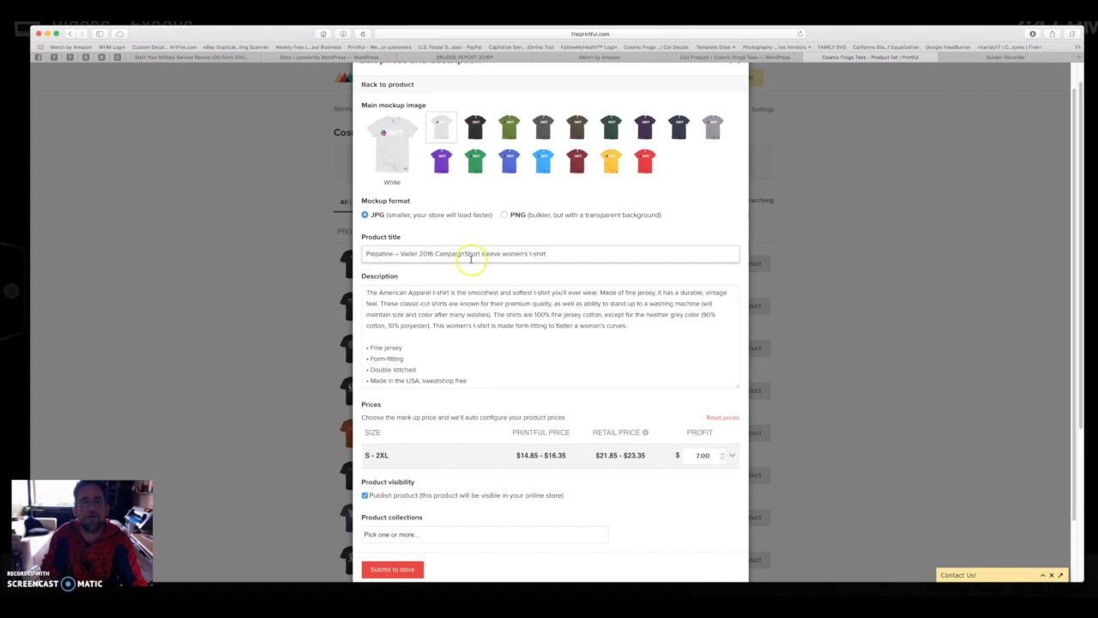
- Fix the spacing and capitalization so the product title ends with "Campaign Short Sleeve Women's T-Shirt"
left_click(487, 253)
key("BackSpace")
type("S")
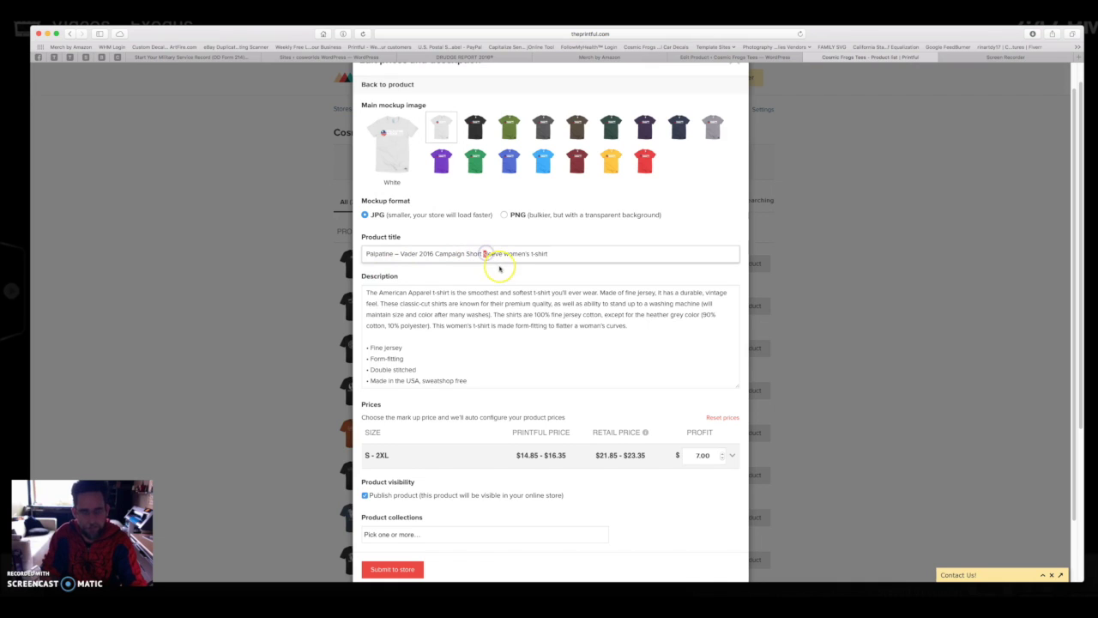
left_click(509, 253)
key("BackSpace")
type("W")
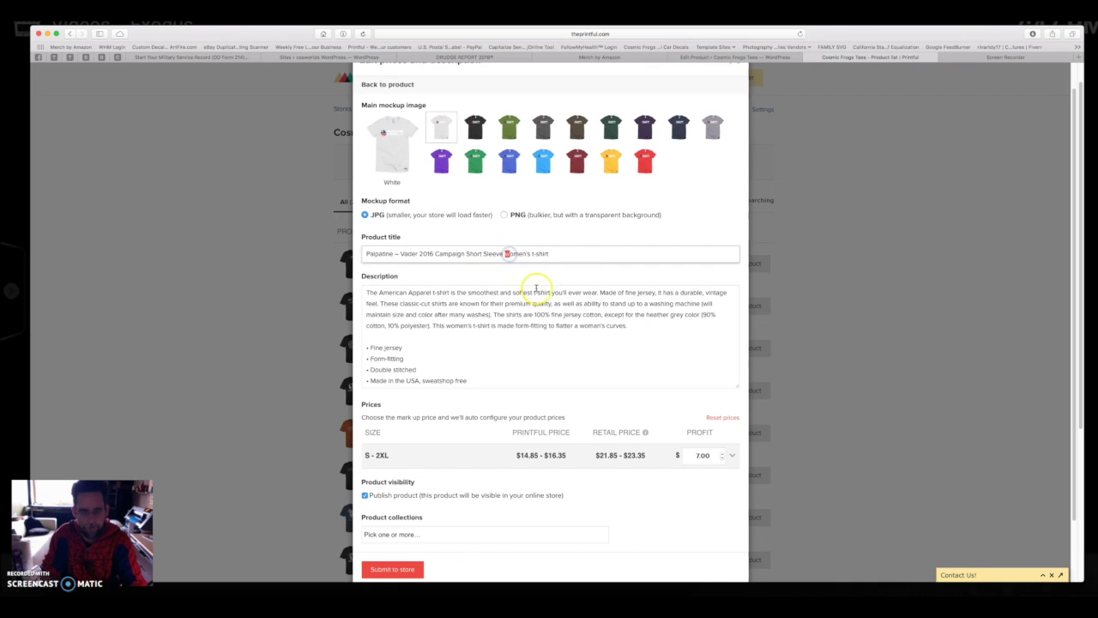
left_click(534, 253)
key("BackSpace")
type("T")
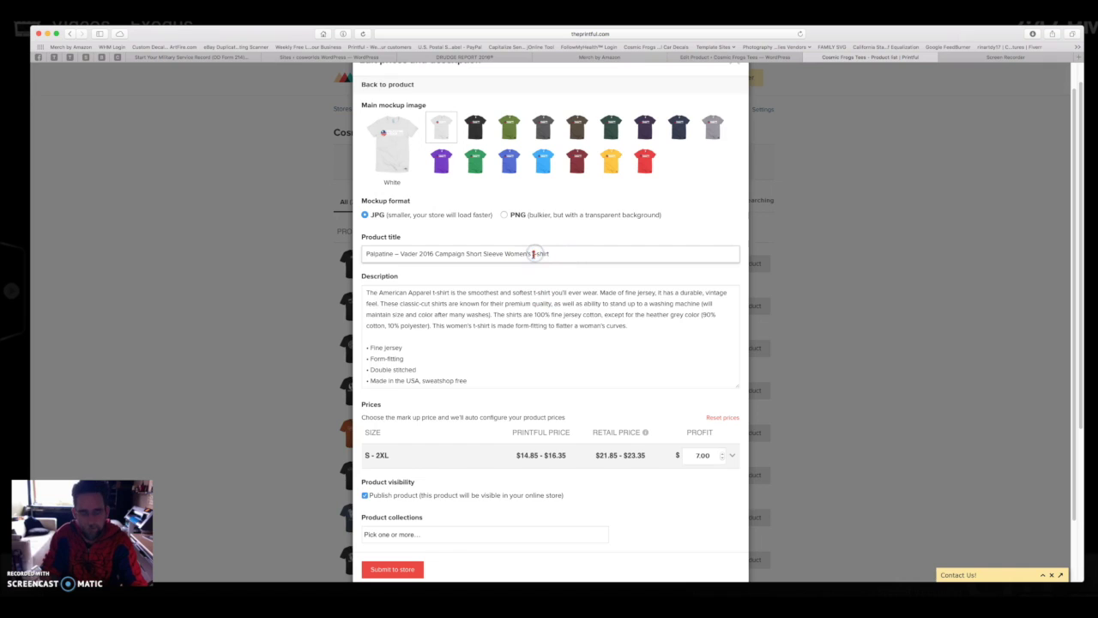
left_click(542, 253)
key("BackSpace")
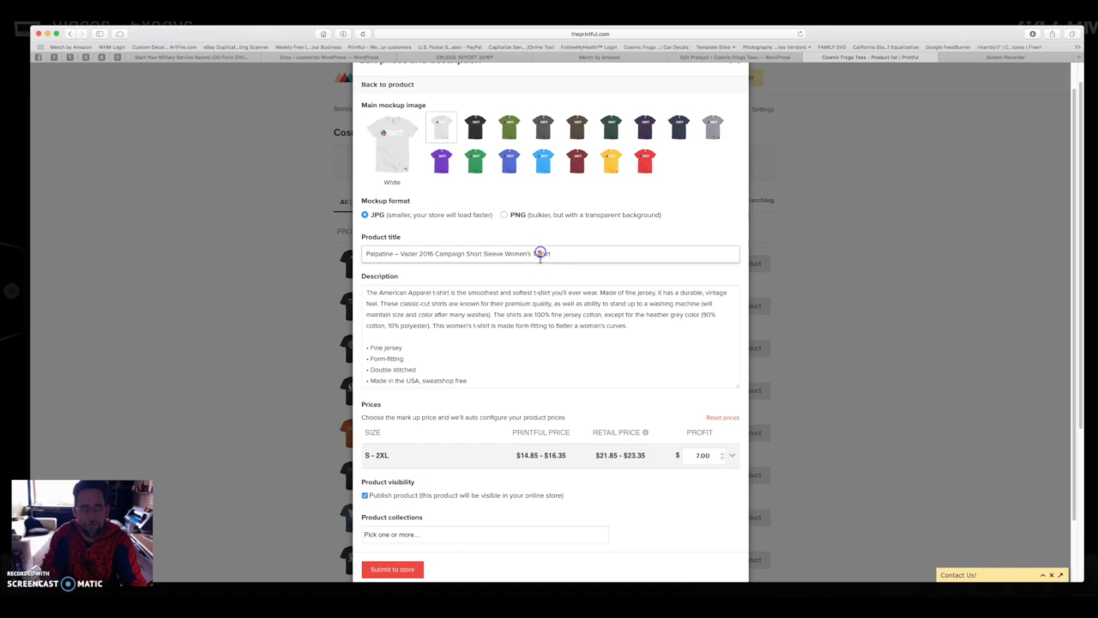
type("S")
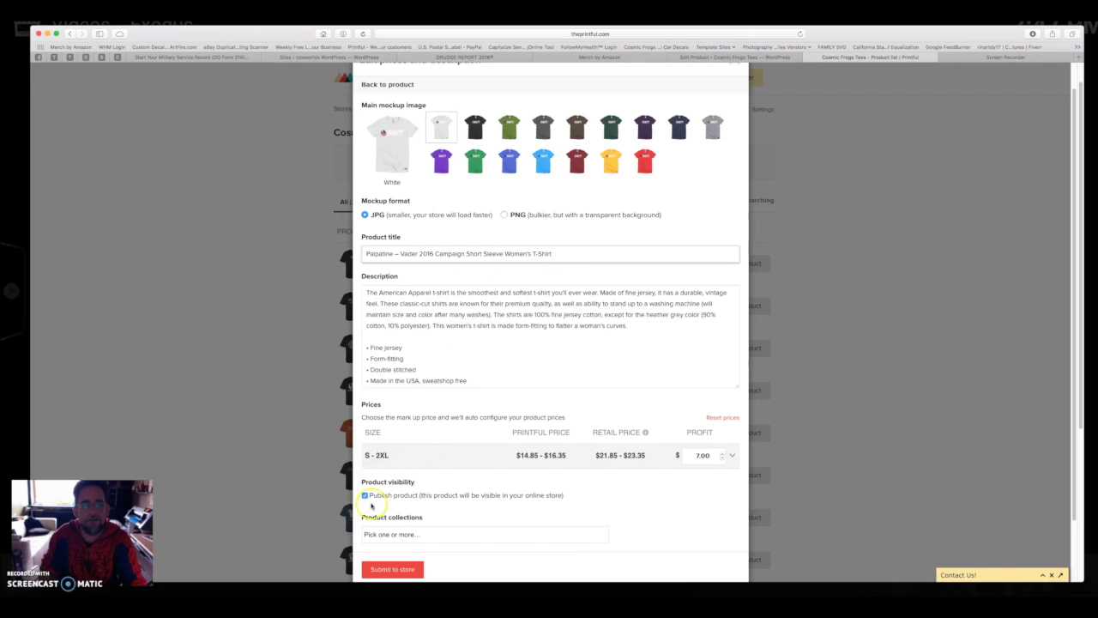
- Assign the product to the Womens collection and submit it to the store
scroll(416, 486, "down", 3)
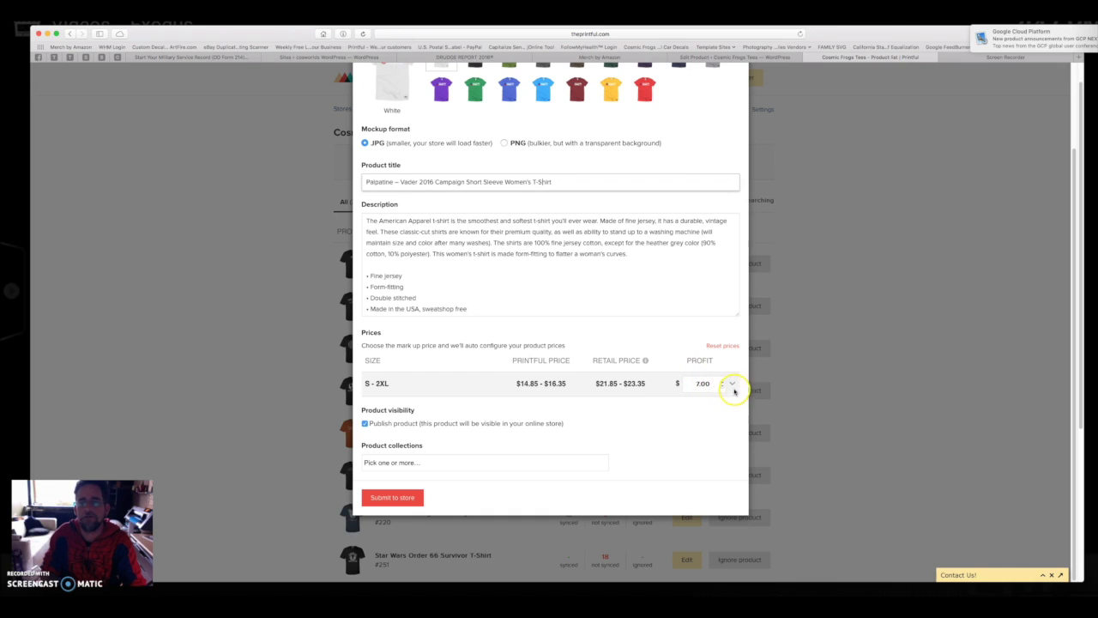
left_click(393, 461)
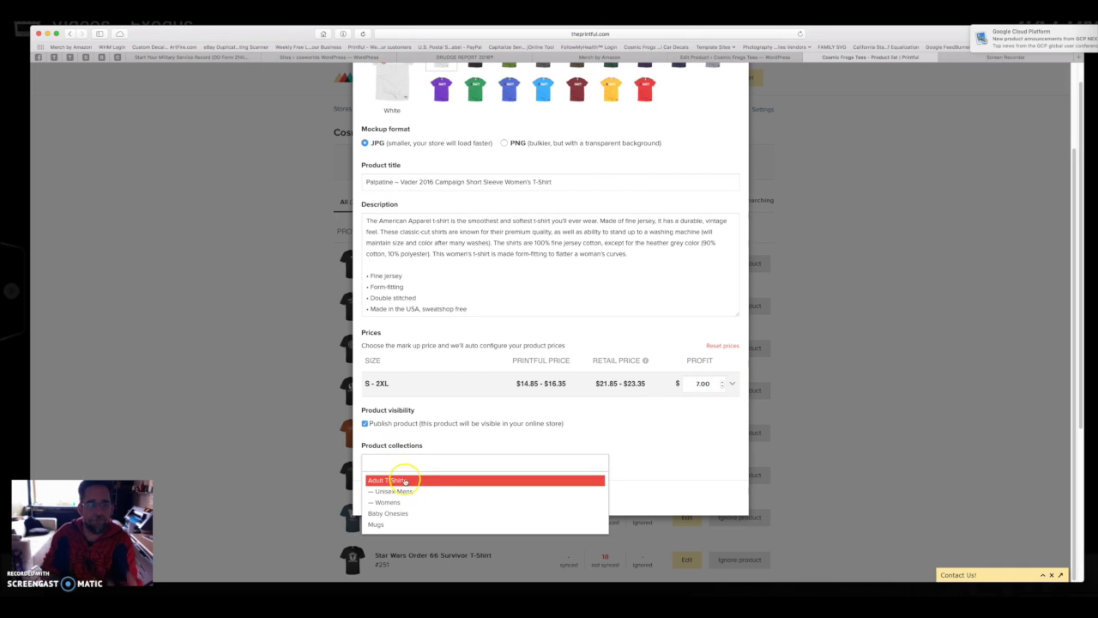
left_click(390, 502)
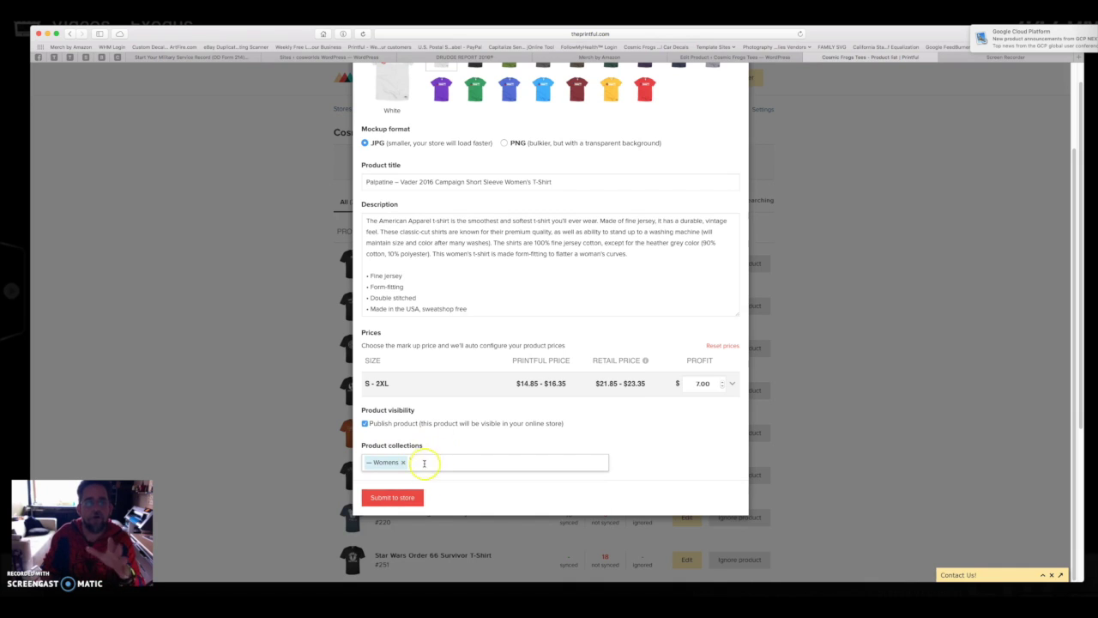
left_click(393, 497)
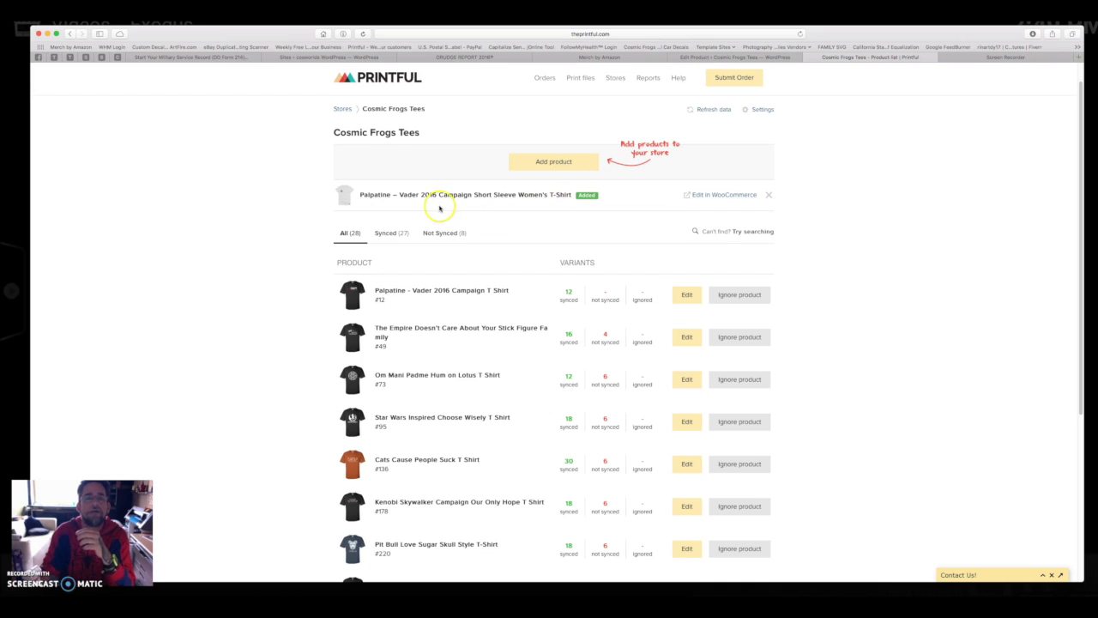
- Open the new women's T-shirt for editing in WooCommerce and copy its full title into the product short description
left_click(706, 200)
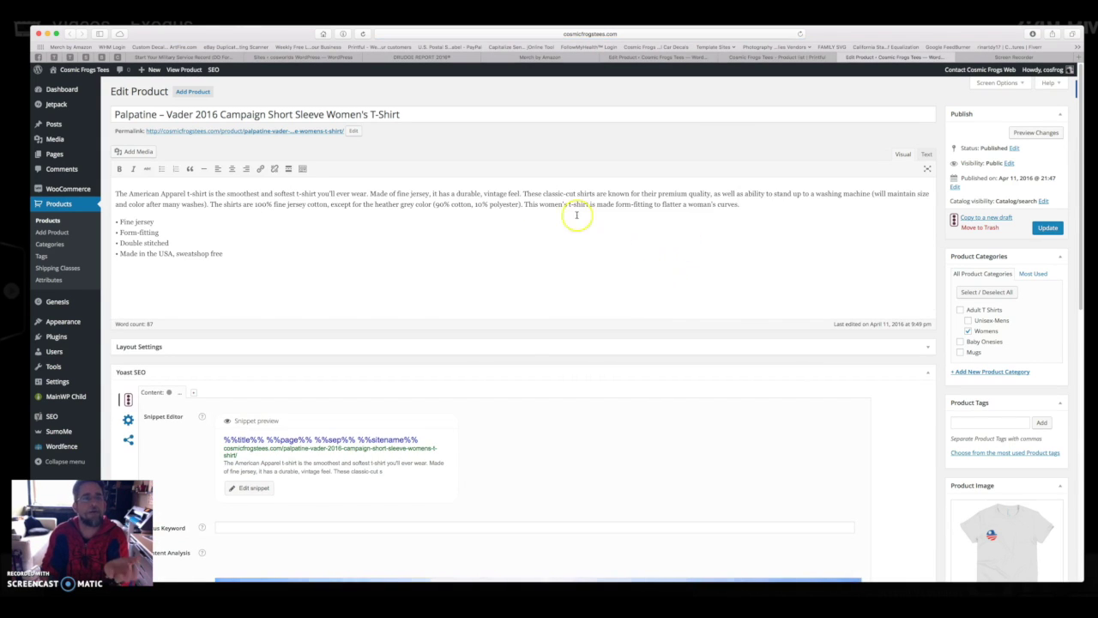
left_click(330, 115)
triple_click(330, 114)
key("super+c")
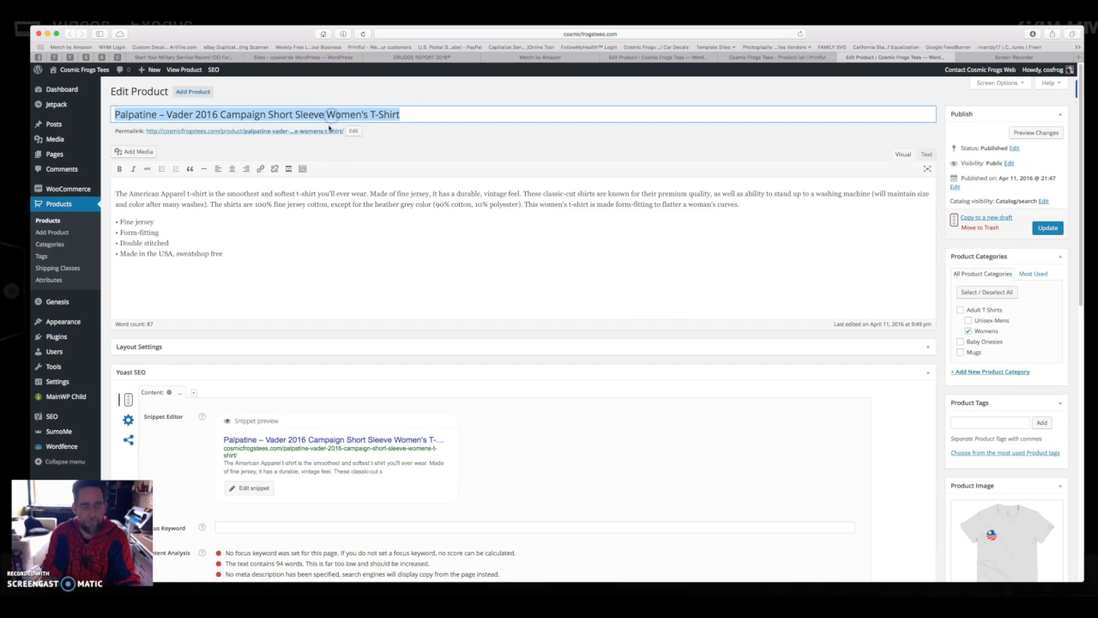
scroll(324, 312, "down", 3)
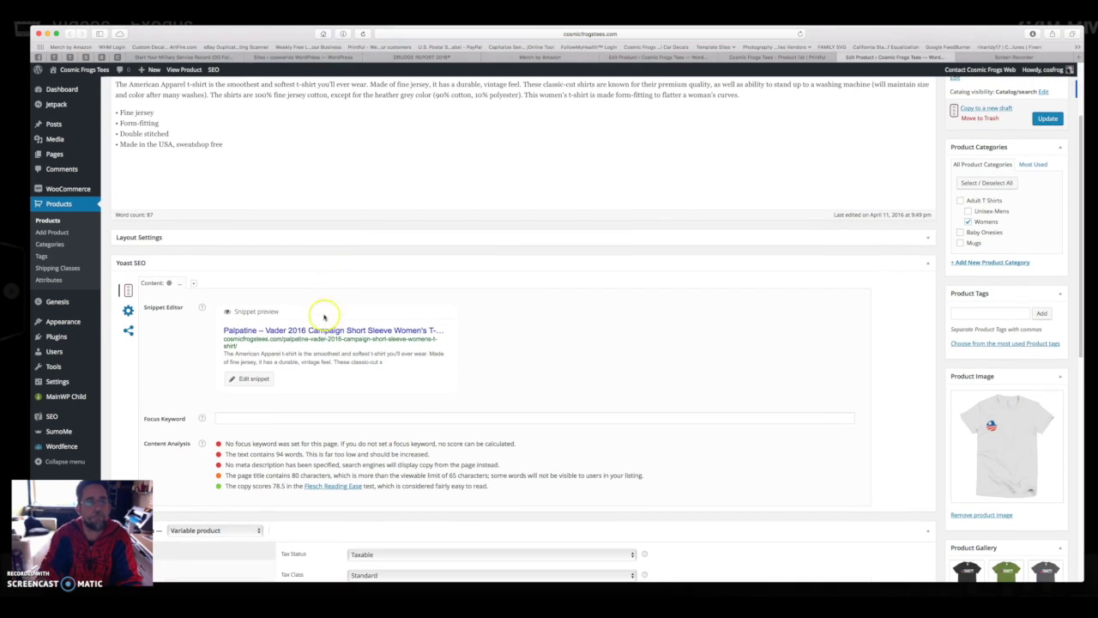
scroll(307, 355, "down", 13)
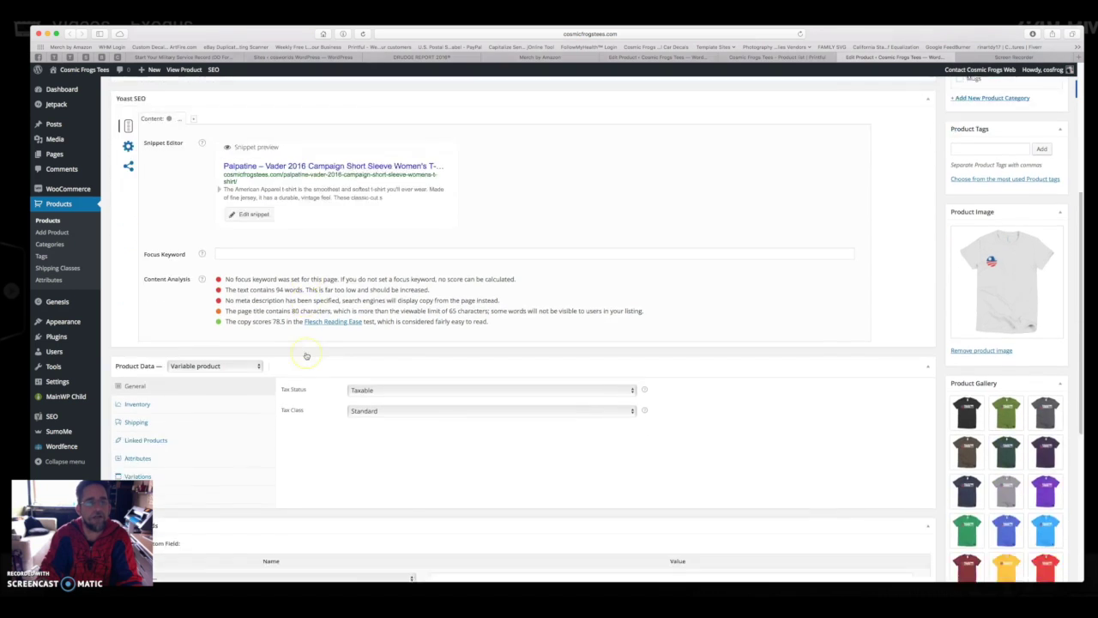
left_click(314, 402)
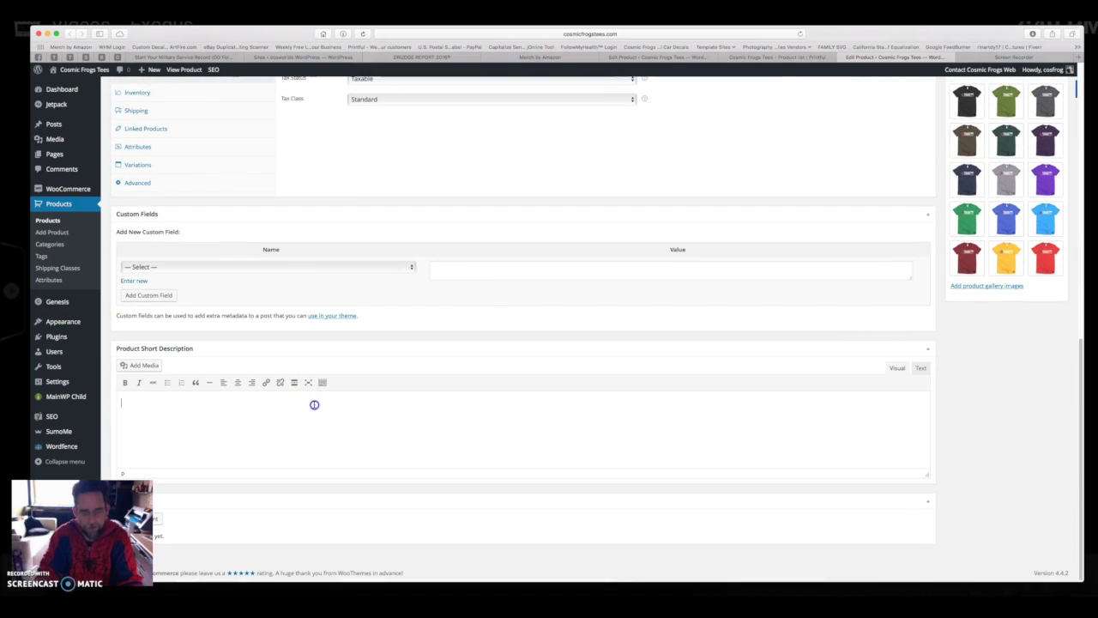
key("super+v")
- Open the media library for the product gallery and fill in the red shirt image's title and alt text with the copied product title
scroll(830, 367, "up", 2)
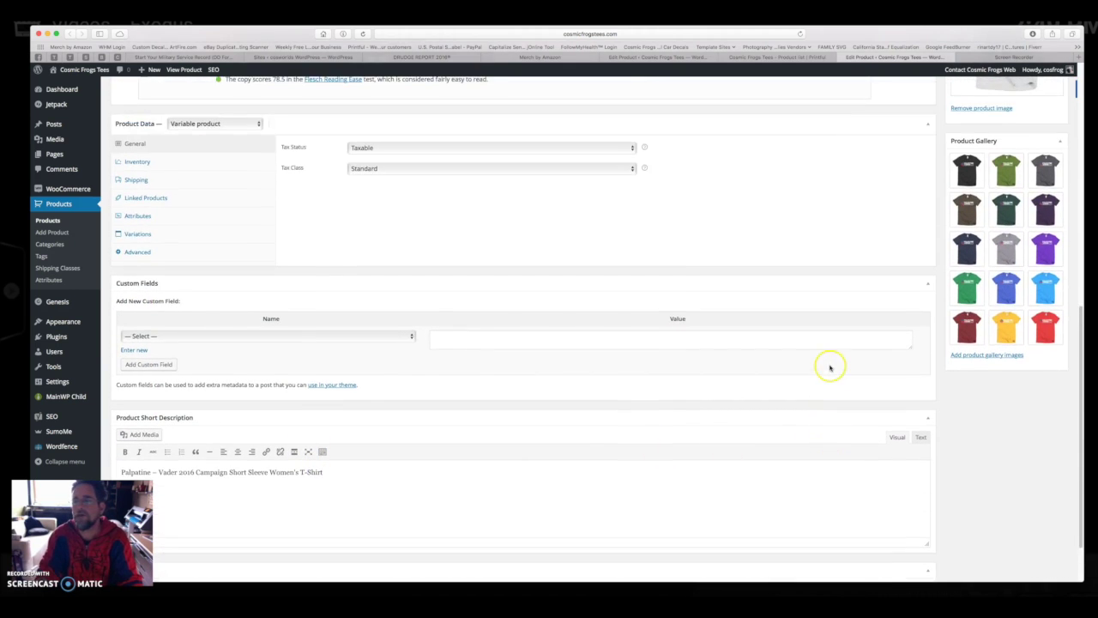
left_click(983, 354)
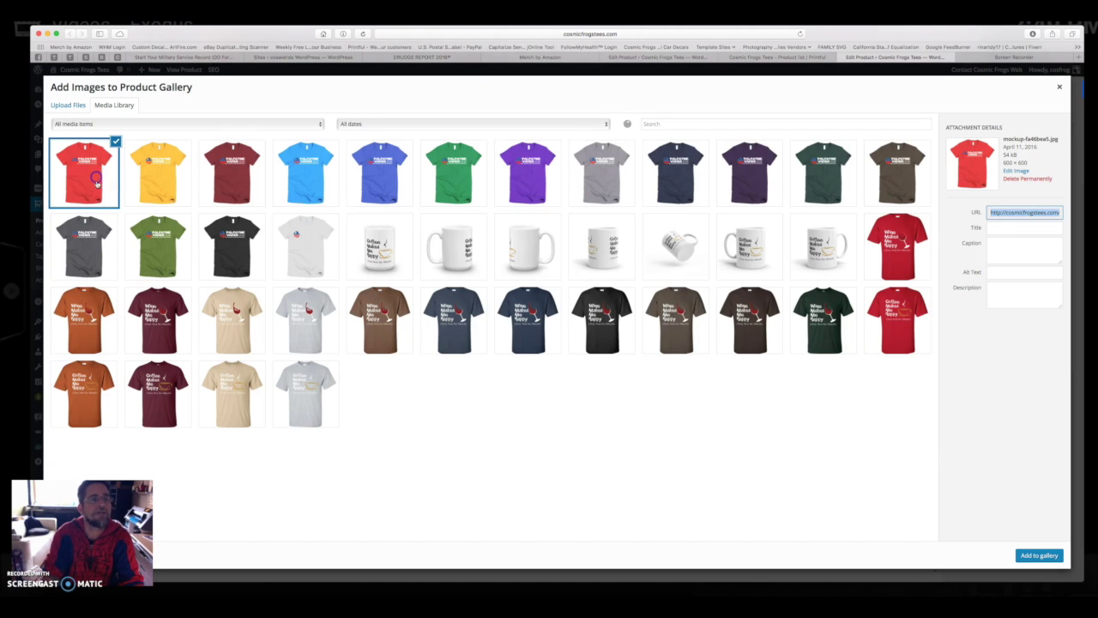
left_click(1024, 228)
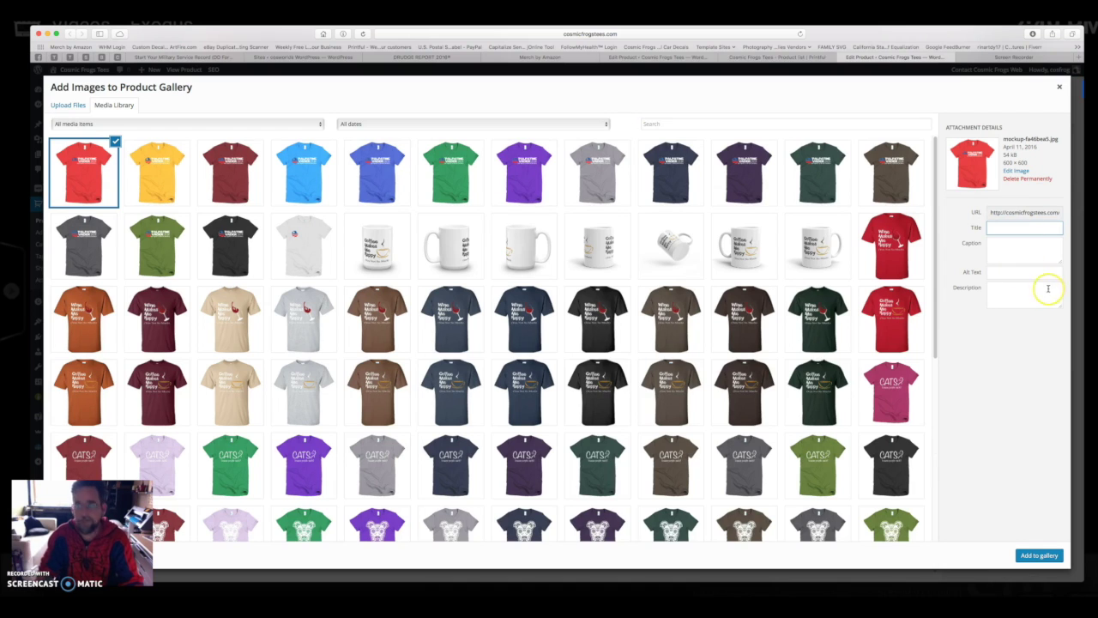
key("ctrl+v")
left_click(1023, 273)
key("ctrl+v")
left_click(1038, 555)
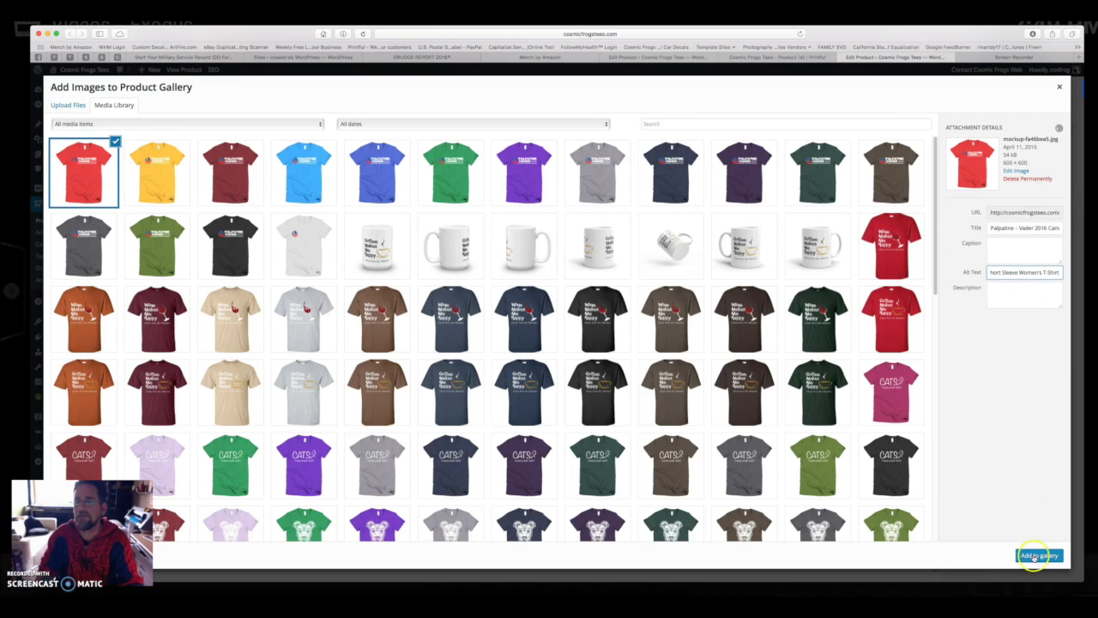
- Use the copied product title as title and alt text for the gold and cranberry Palpatine shirt images
left_click(173, 178)
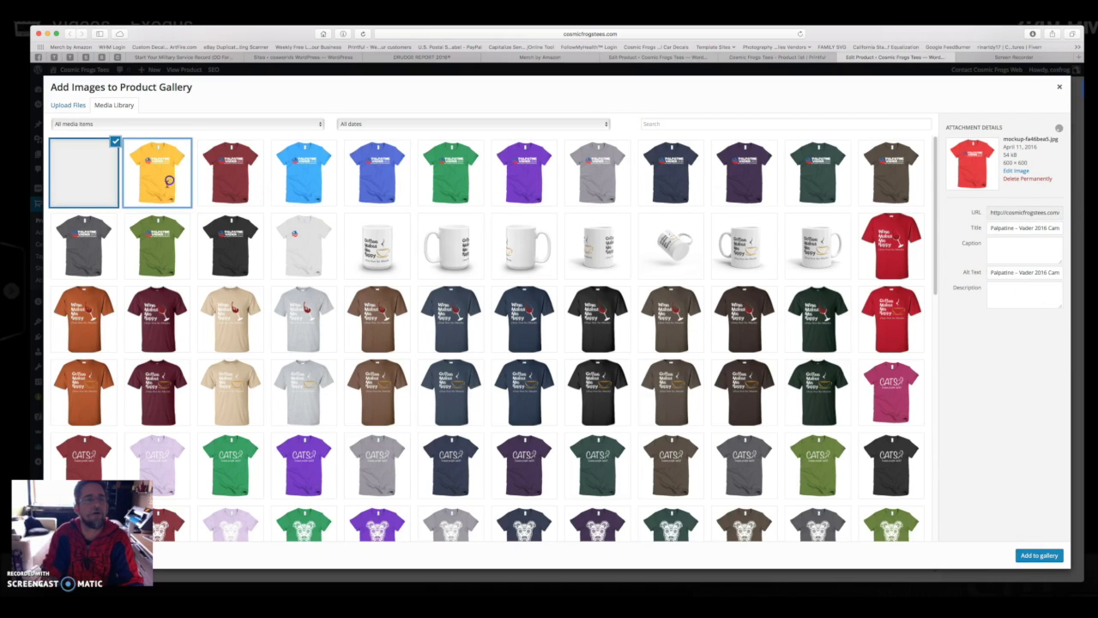
left_click(1013, 227)
key("ctrl+v")
left_click(1022, 272)
key("ctrl+v")
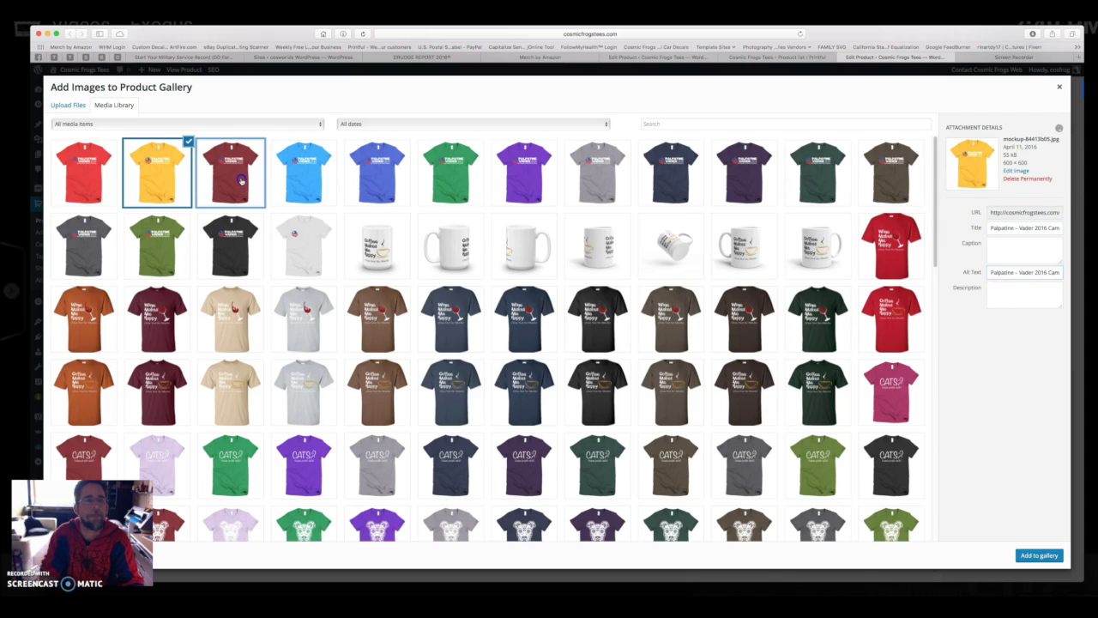
left_click(241, 180)
left_click(1011, 272)
key("ctrl+v")
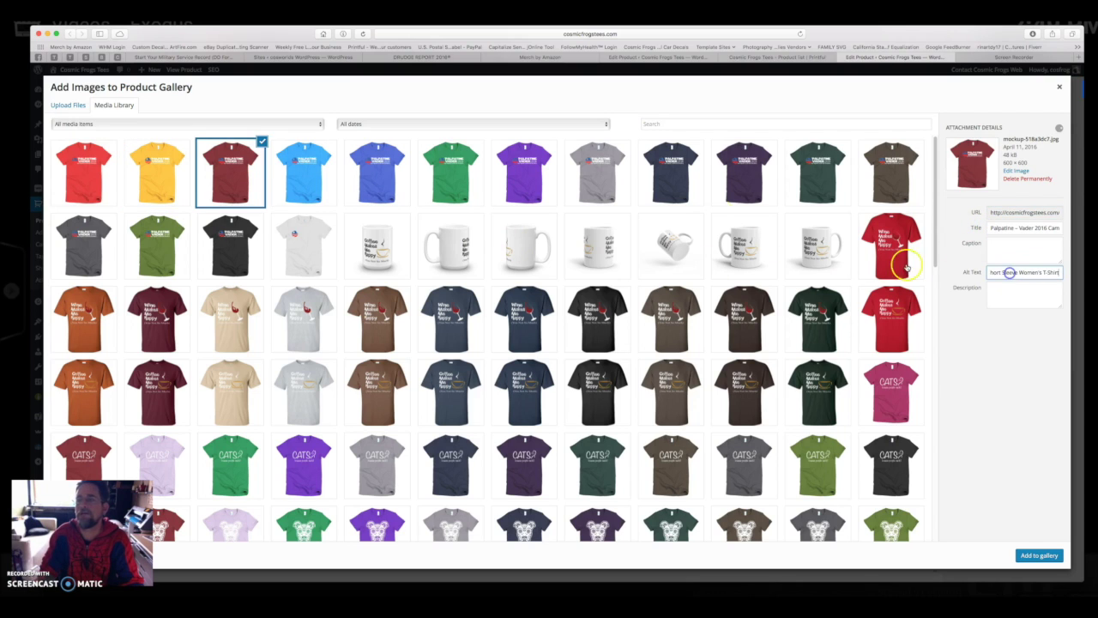
- Give the teal and royal blue Palpatine shirt images the copied product title as their title and alt text
left_click(314, 170)
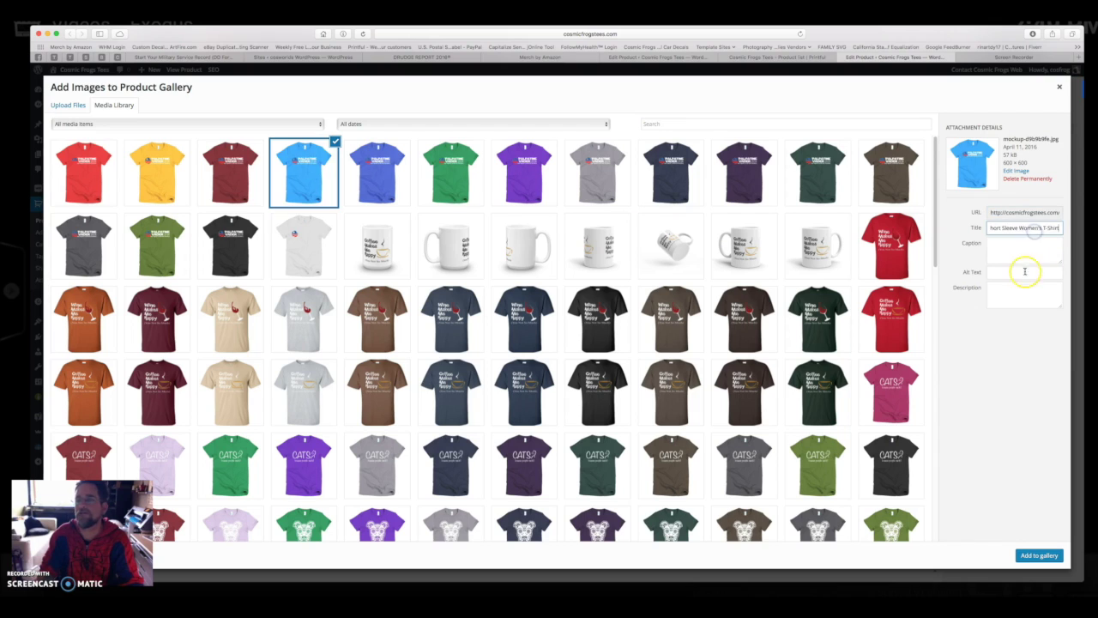
left_click(1015, 273)
key("ctrl+v")
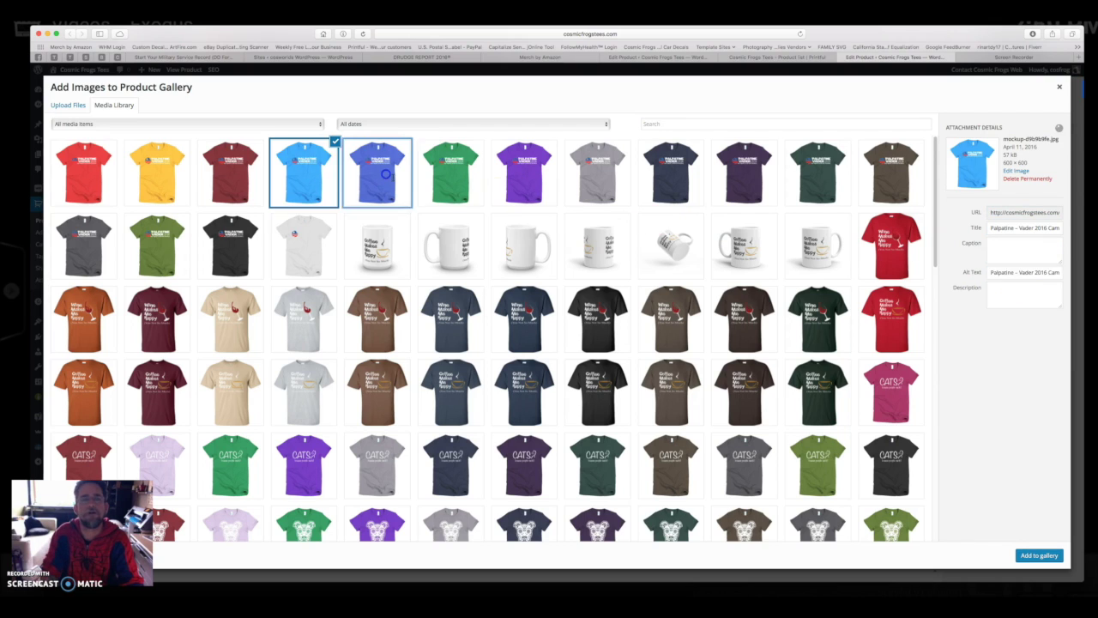
left_click(378, 172)
left_click(1003, 273)
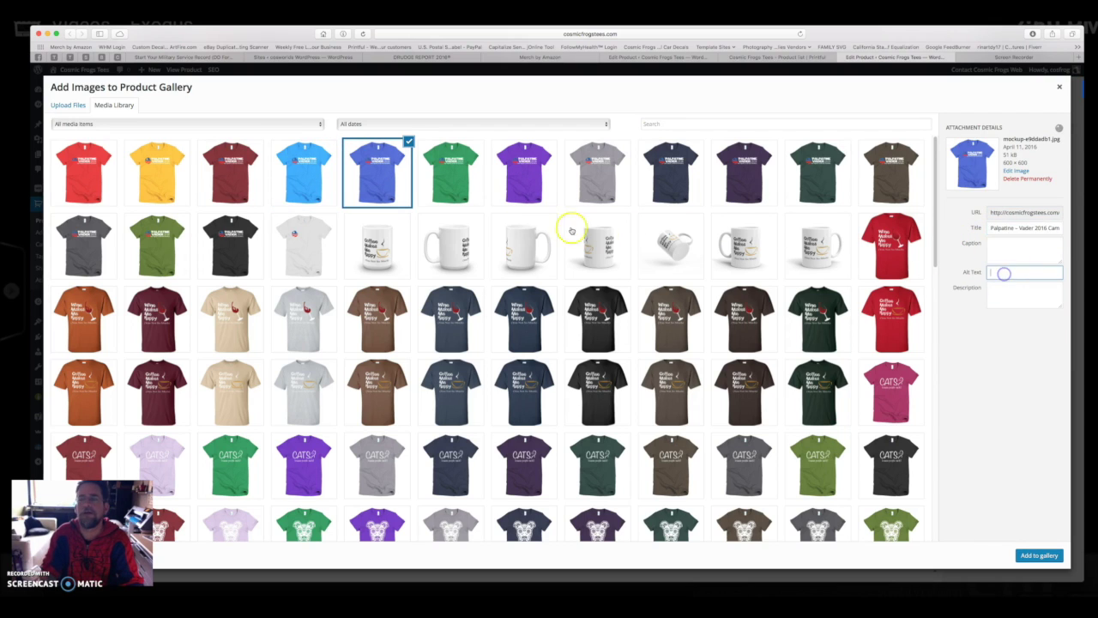
key("ctrl+v")
- Enter the copied product title as title and alt text for the kelly green, purple, slate, navy and eggplant Palpatine shirt images
left_click(464, 193)
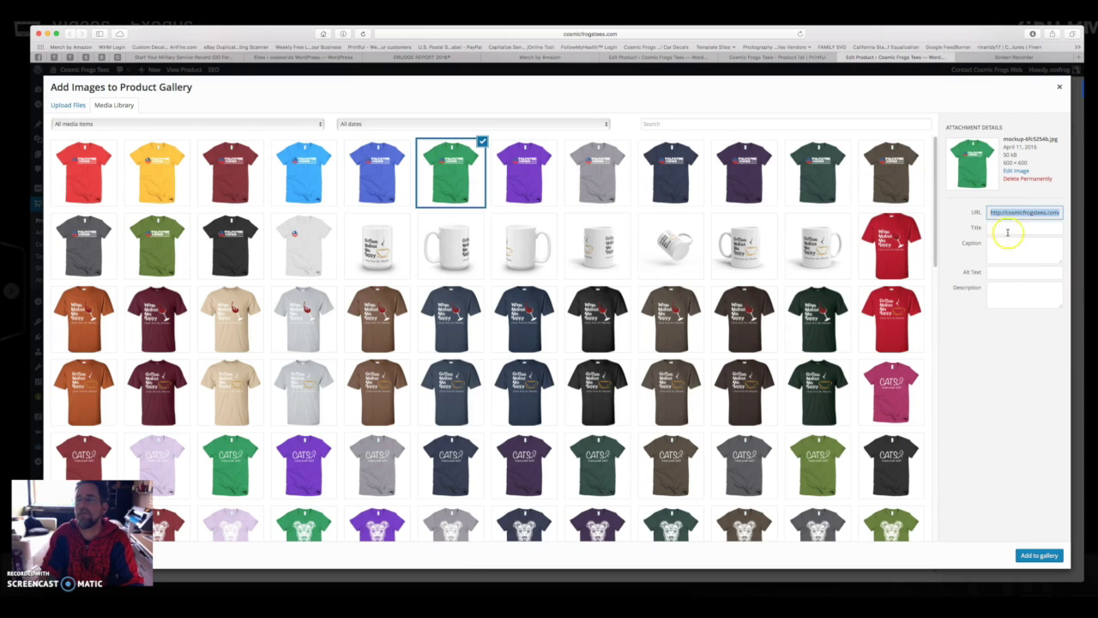
left_click(539, 178)
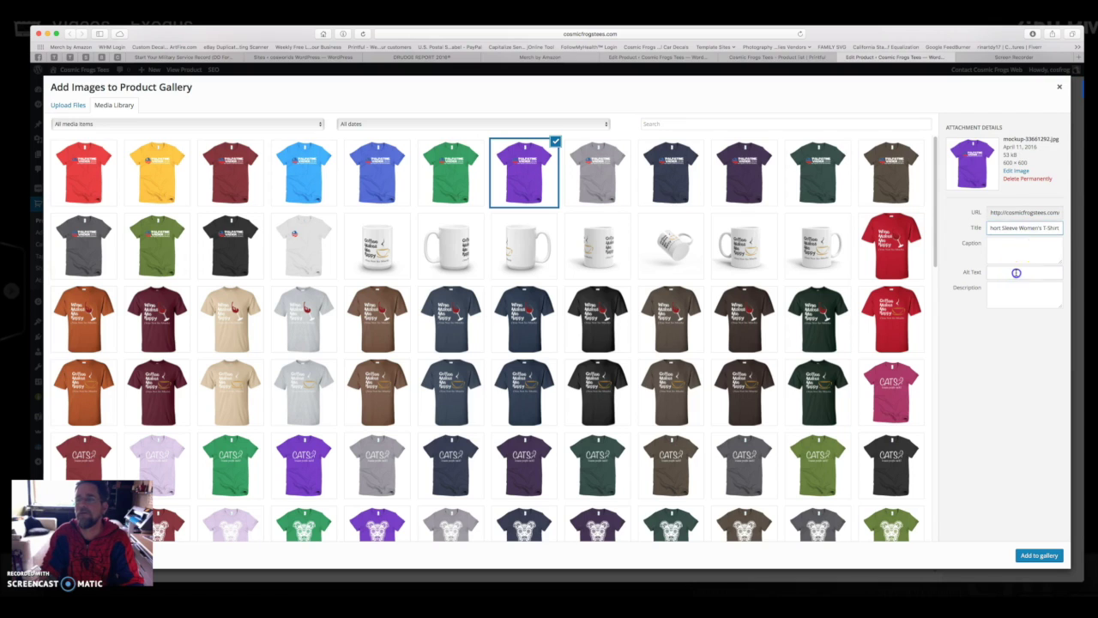
left_click(614, 174)
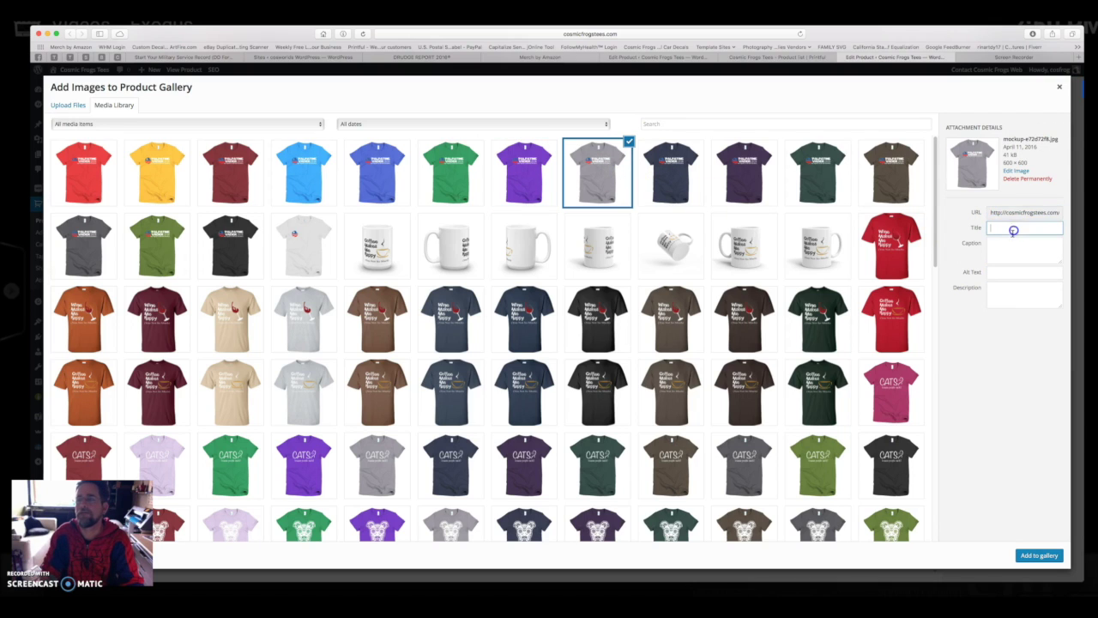
left_click(682, 174)
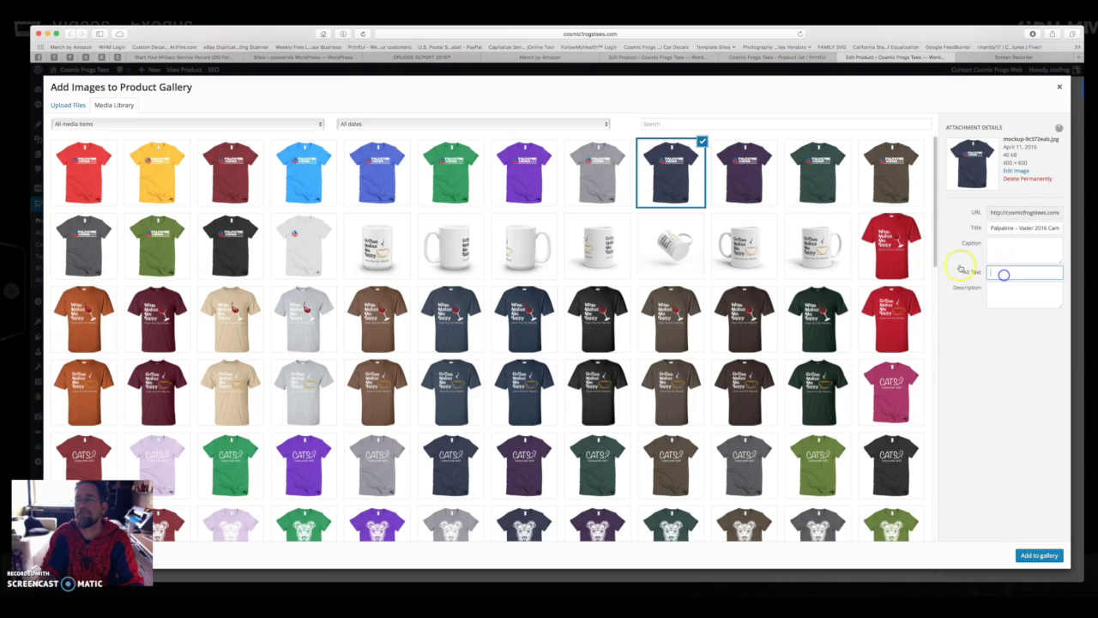
left_click(740, 172)
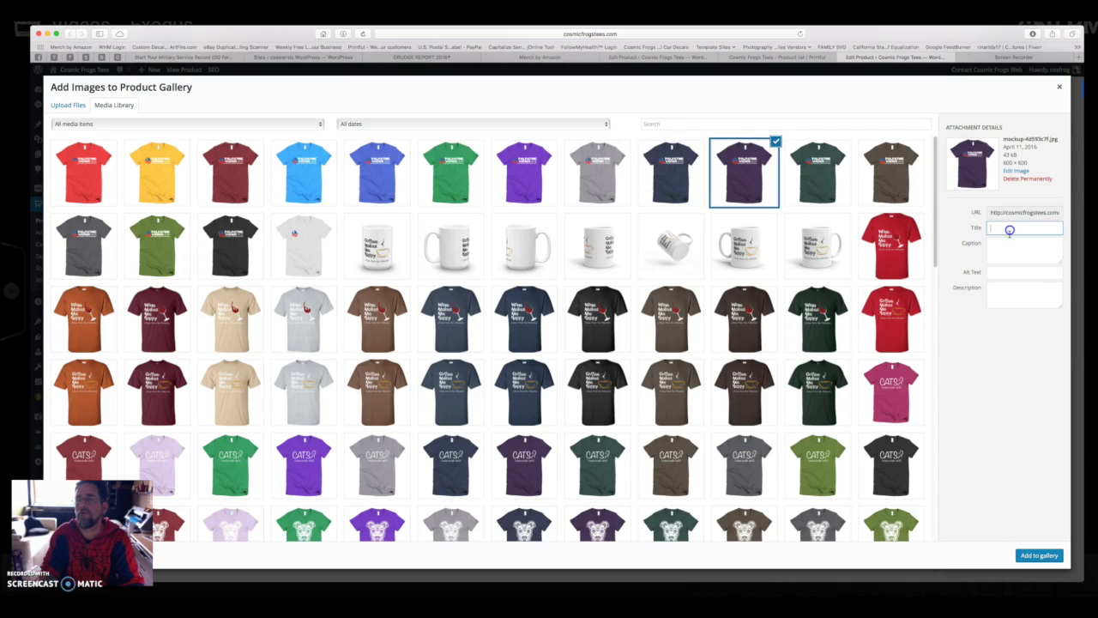
key("super+v")
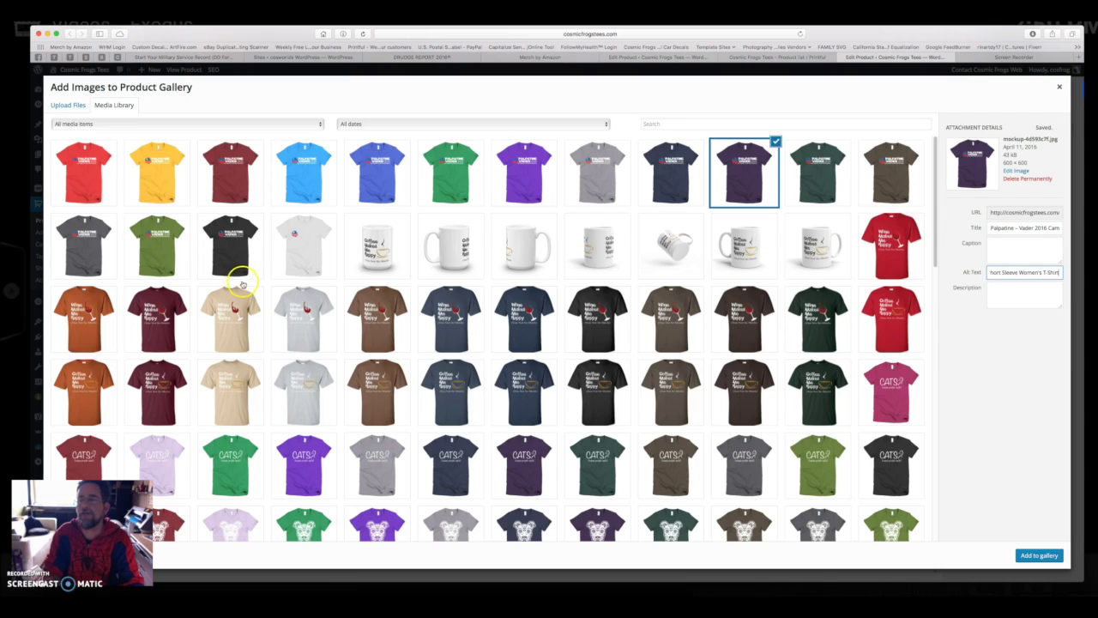
- Enter the copied product title as title and alt text for the forest, brown and asphalt Palpatine shirt images
left_click(821, 185)
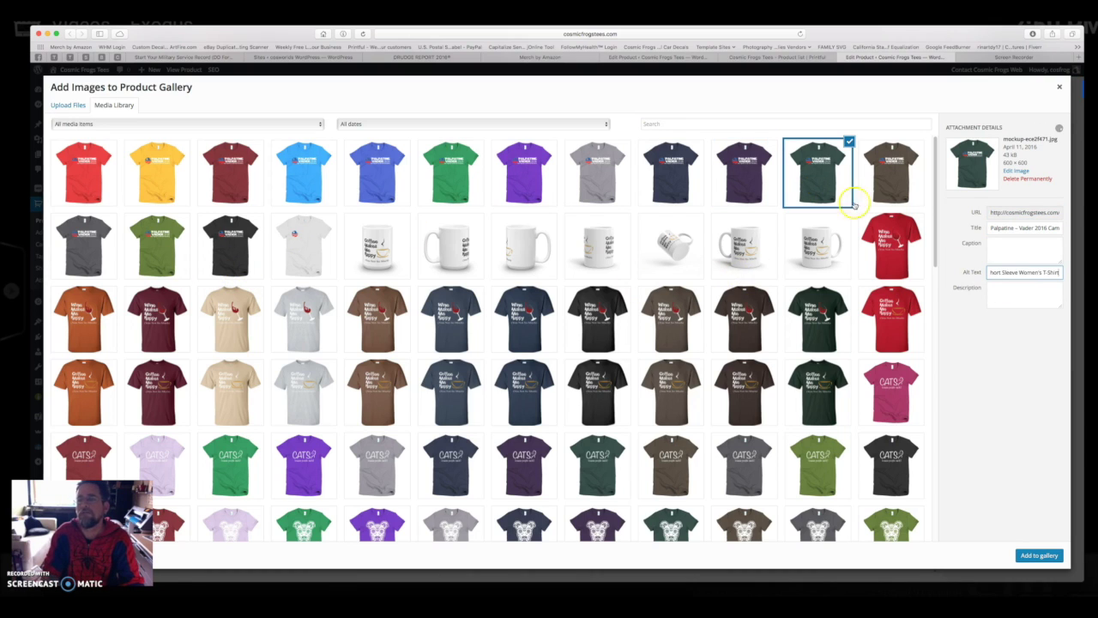
left_click(883, 185)
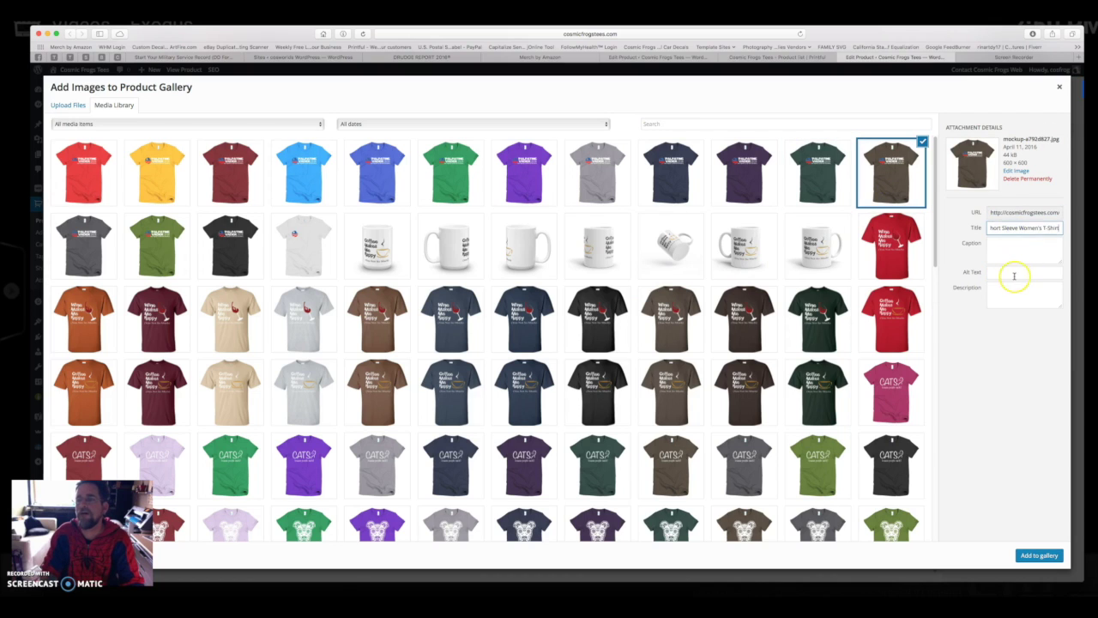
left_click(88, 248)
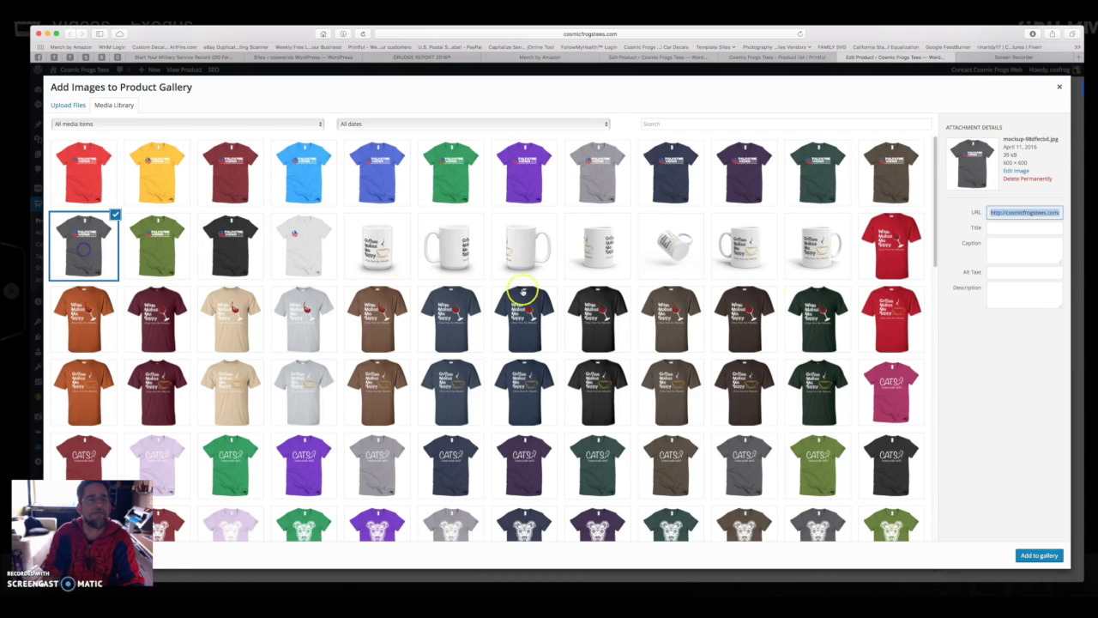
left_click(1017, 230)
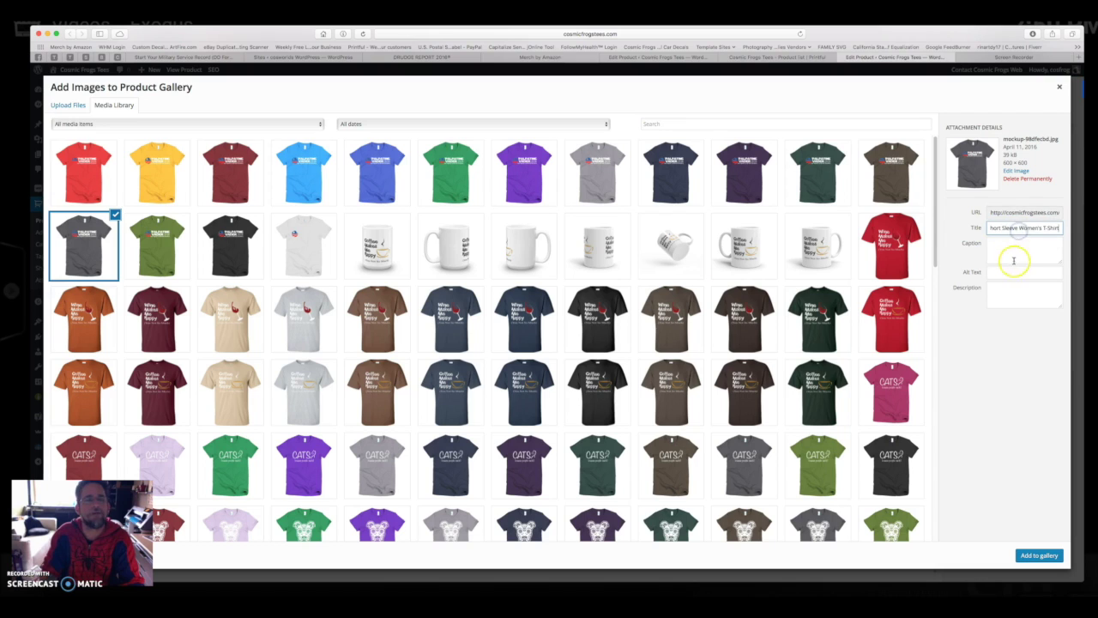
left_click(1017, 272)
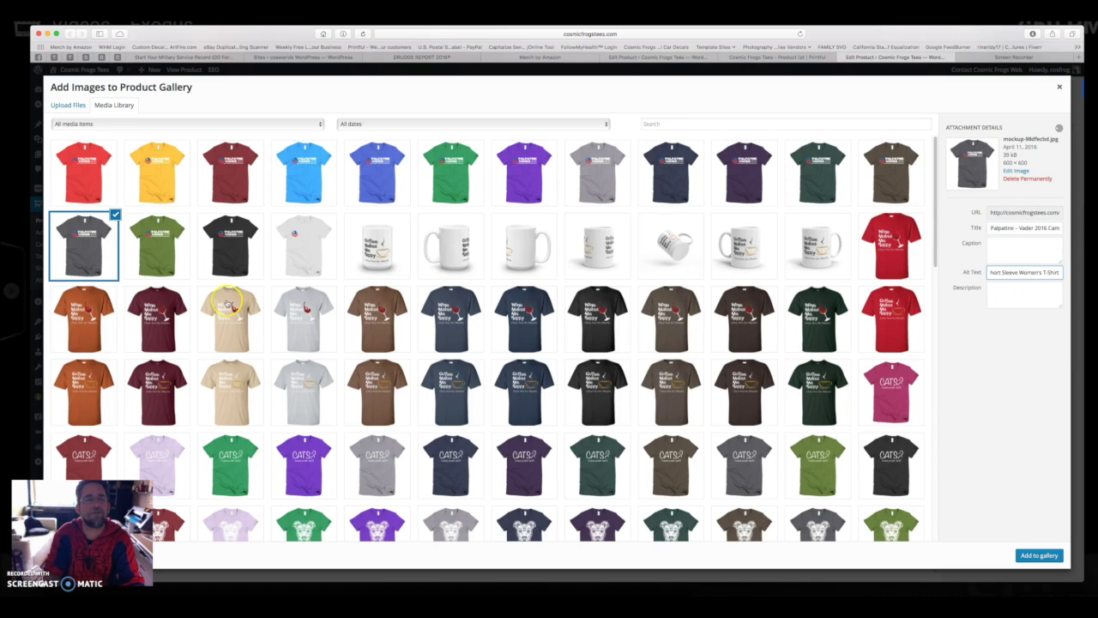
- Give the olive and black Palpatine shirt images the title and alt text "Palpatine - Vader 2016 Campaign Short Sleeve Women's T-Shirt"
left_click(149, 257)
left_click(1004, 227)
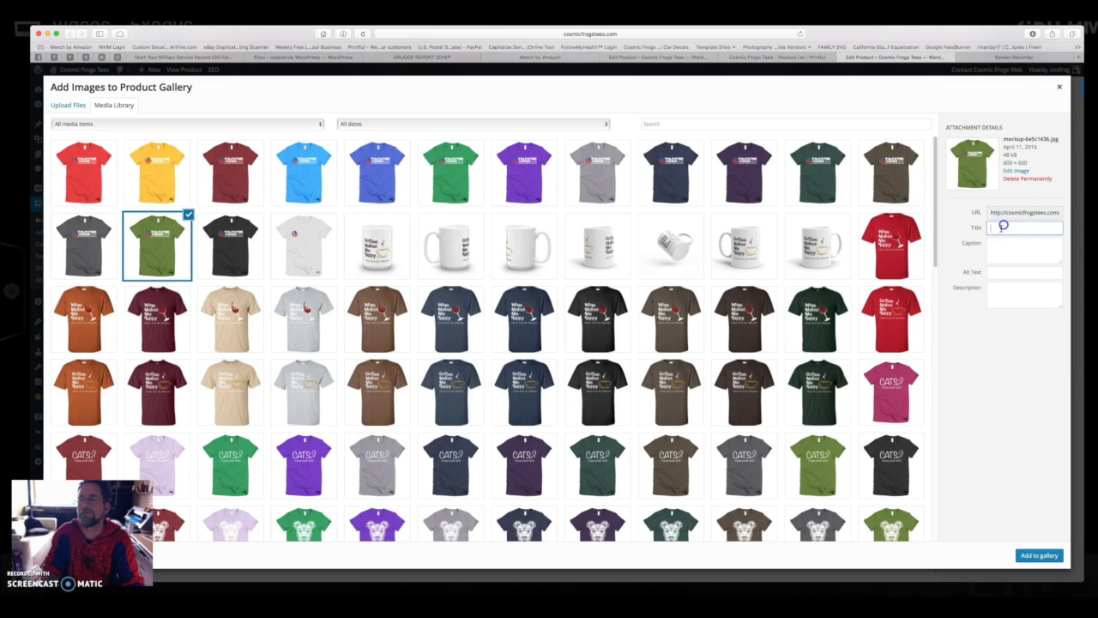
left_click(991, 271)
left_click(243, 268)
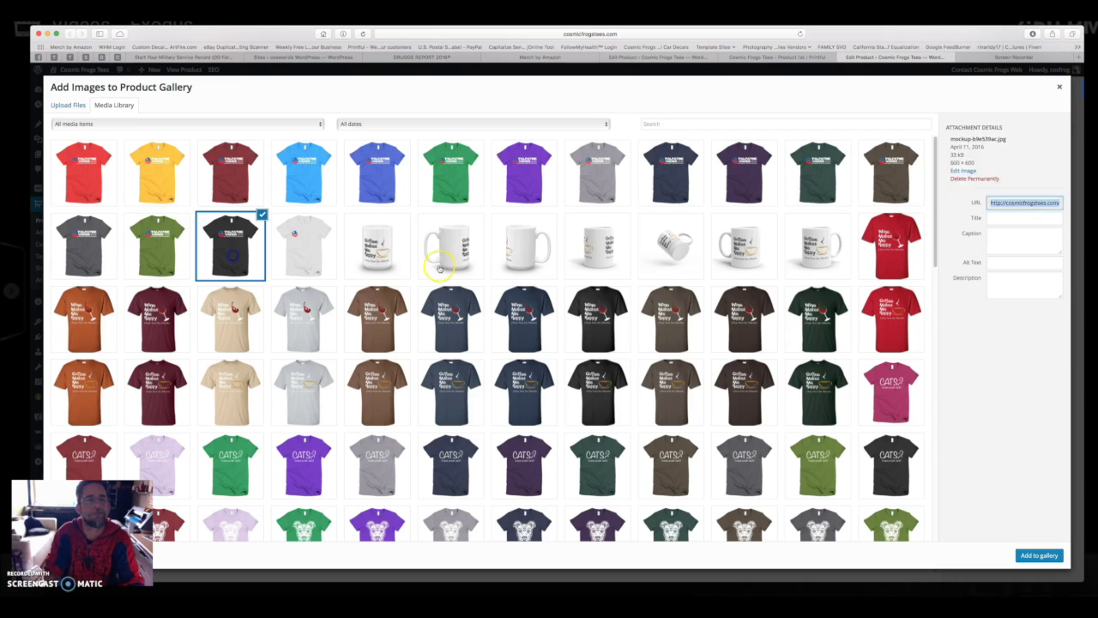
left_click(995, 228)
key("super+v")
left_click(996, 275)
type("Palpatine - Vader 2016 Campaign Short Sleeve Women's T-Shirt")
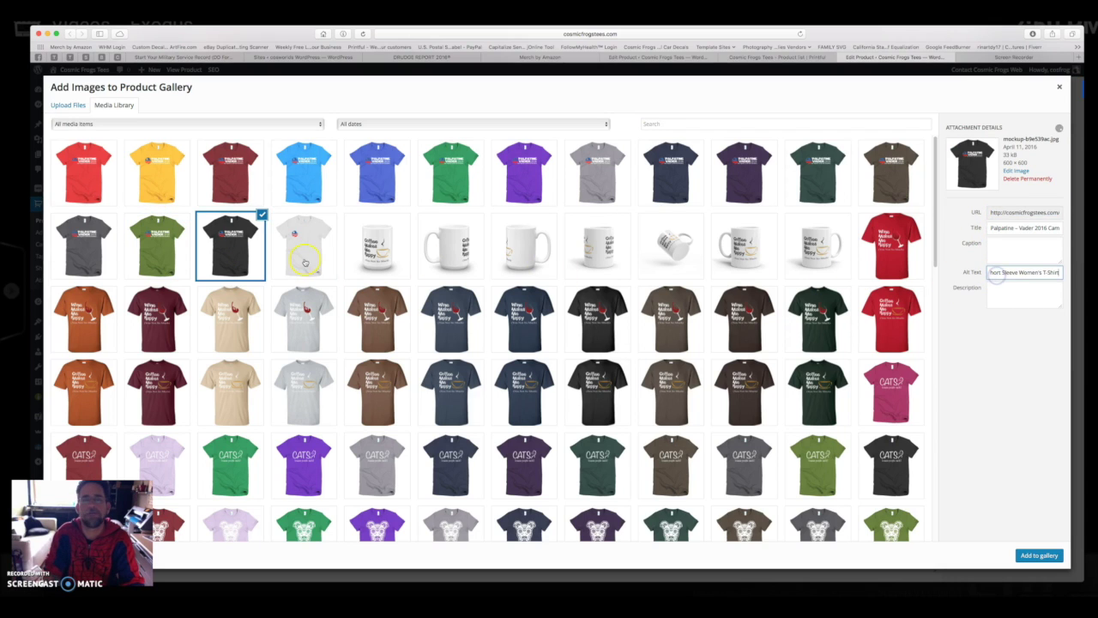
- Fill in the white Palpatine shirt image's title and alt text with the copied product title and close the media library
left_click(305, 262)
left_click(1012, 230)
key("super+v")
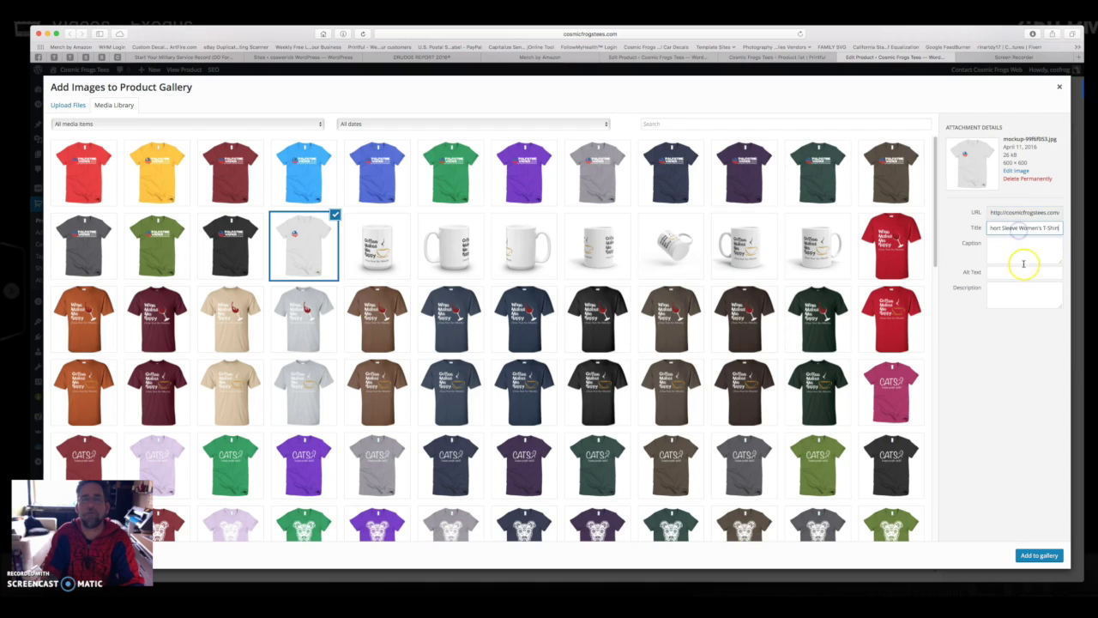
left_click(1023, 272)
key("super+v")
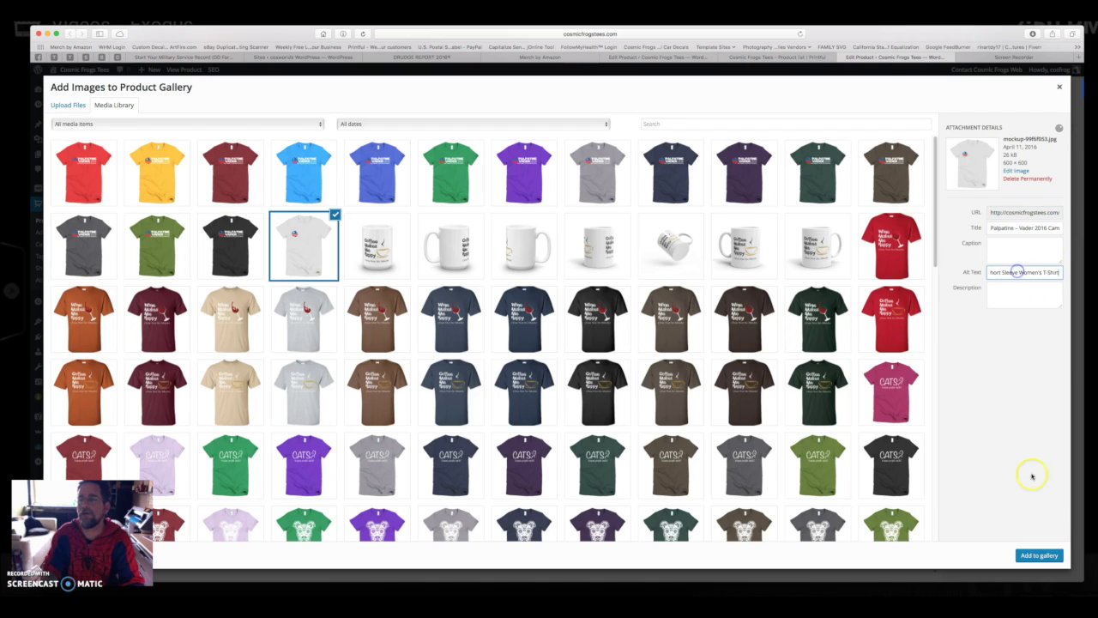
left_click(1059, 88)
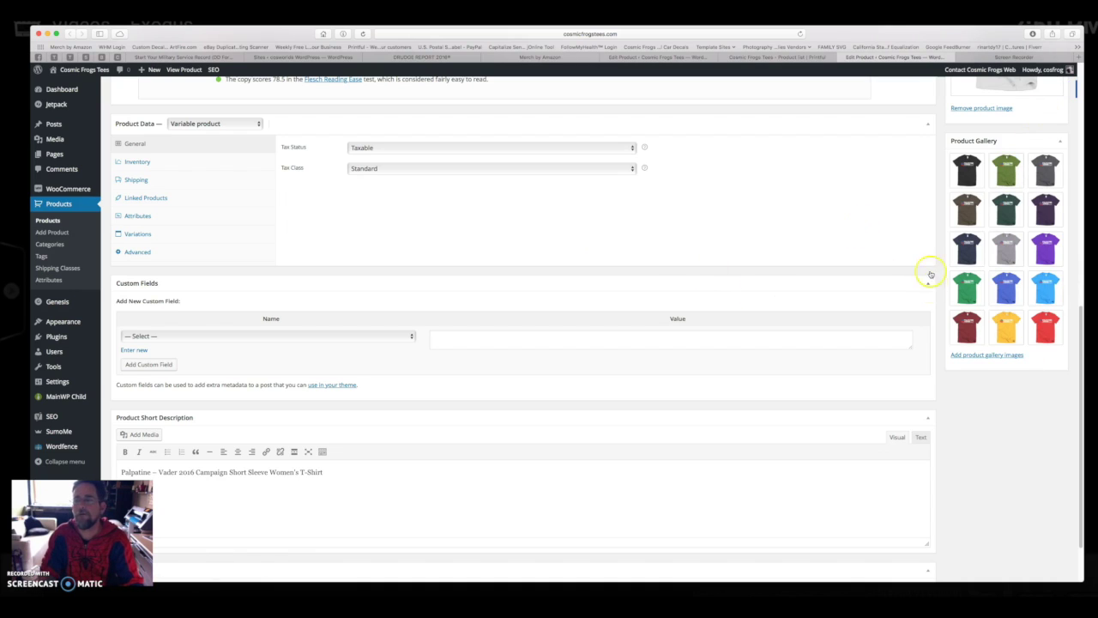
- Replace the main product image with the asphalt grey Palpatine Vader shirt from the media library
scroll(614, 325, "up", 3)
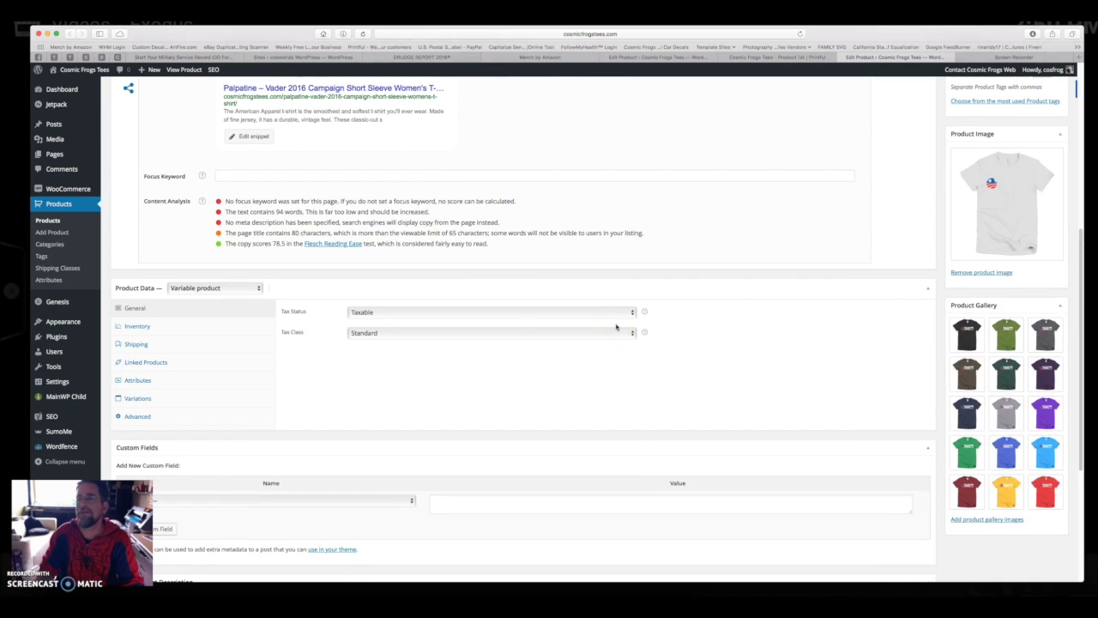
left_click(1012, 268)
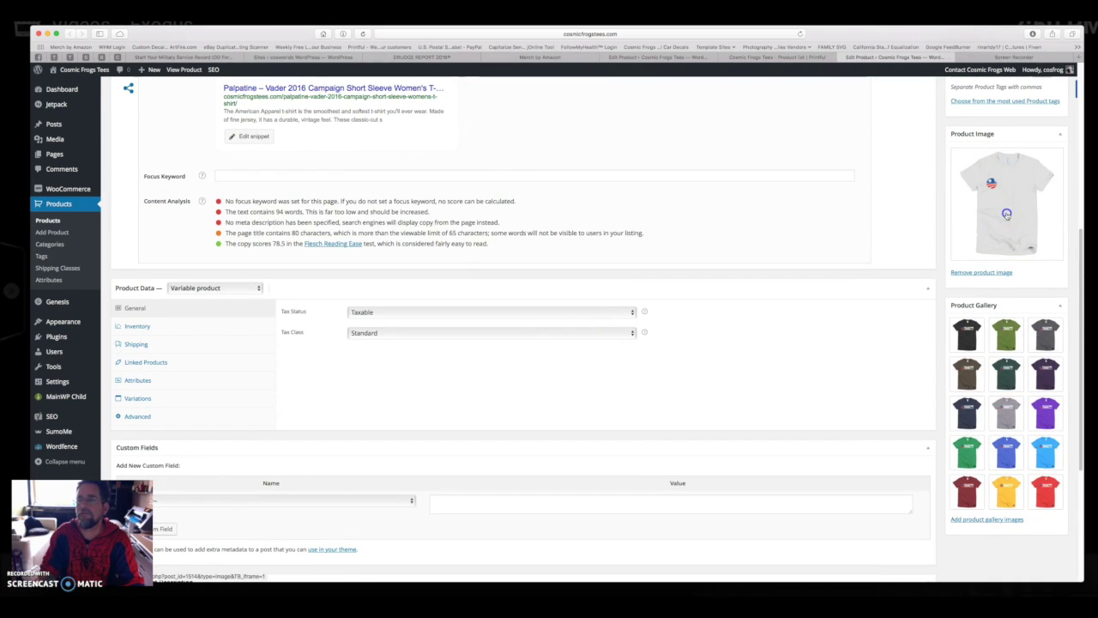
left_click(117, 149)
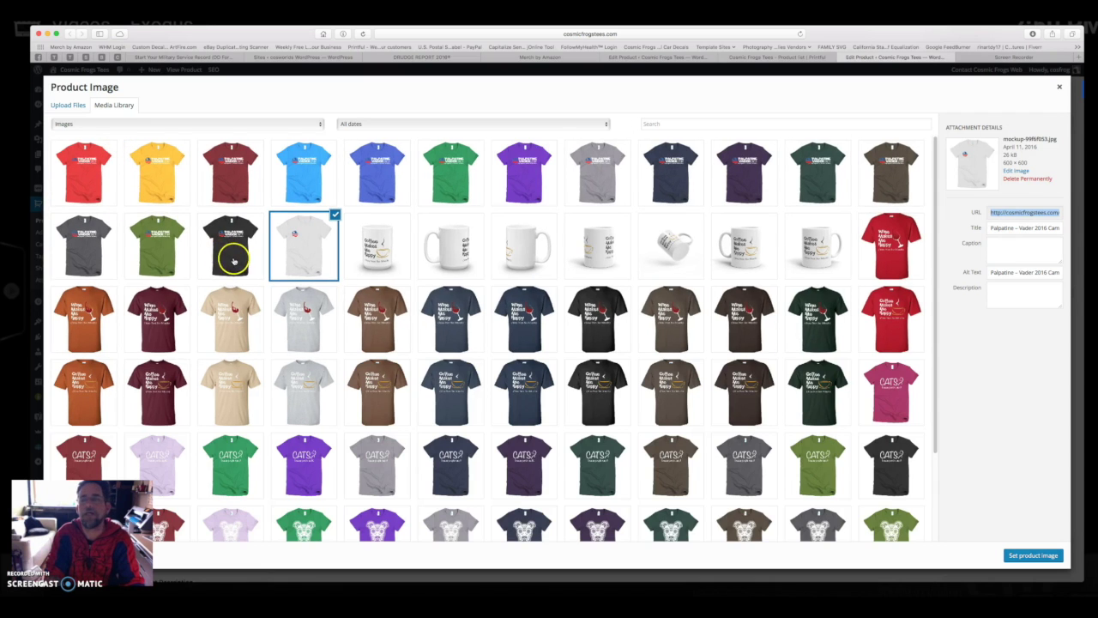
left_click(77, 249)
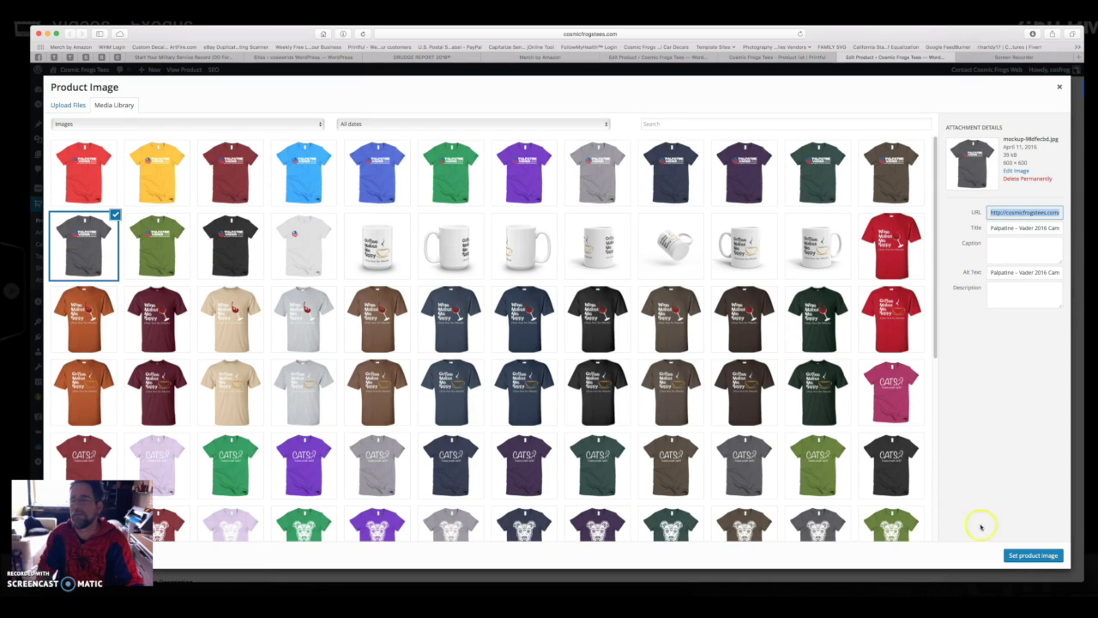
left_click(1026, 556)
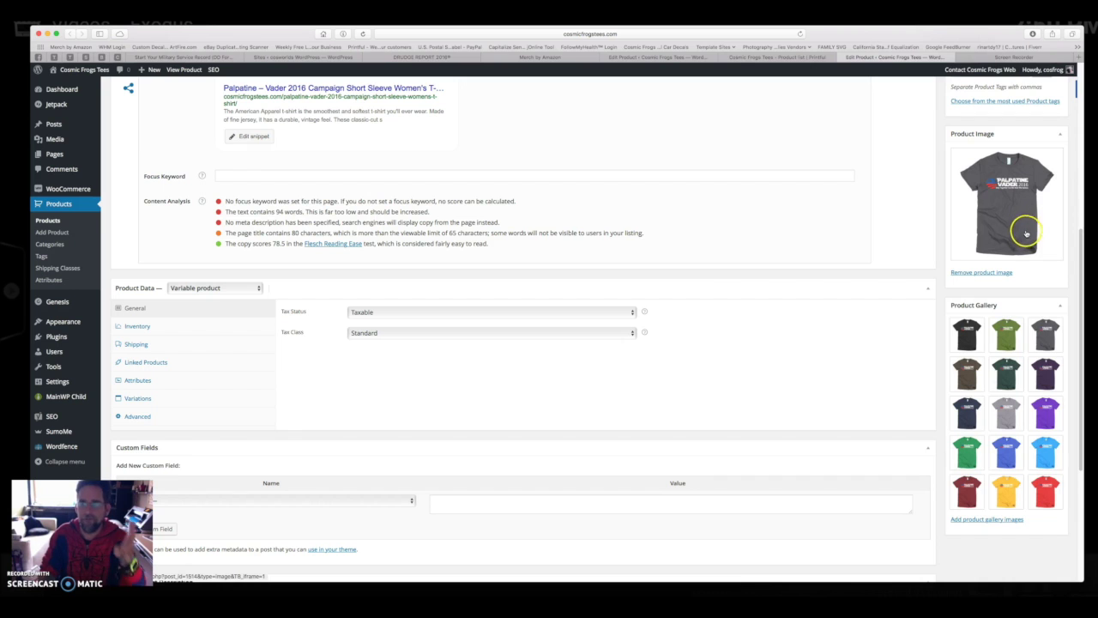
- Assign the product to the Adult T Shirts category as well
scroll(934, 331, "up", 5)
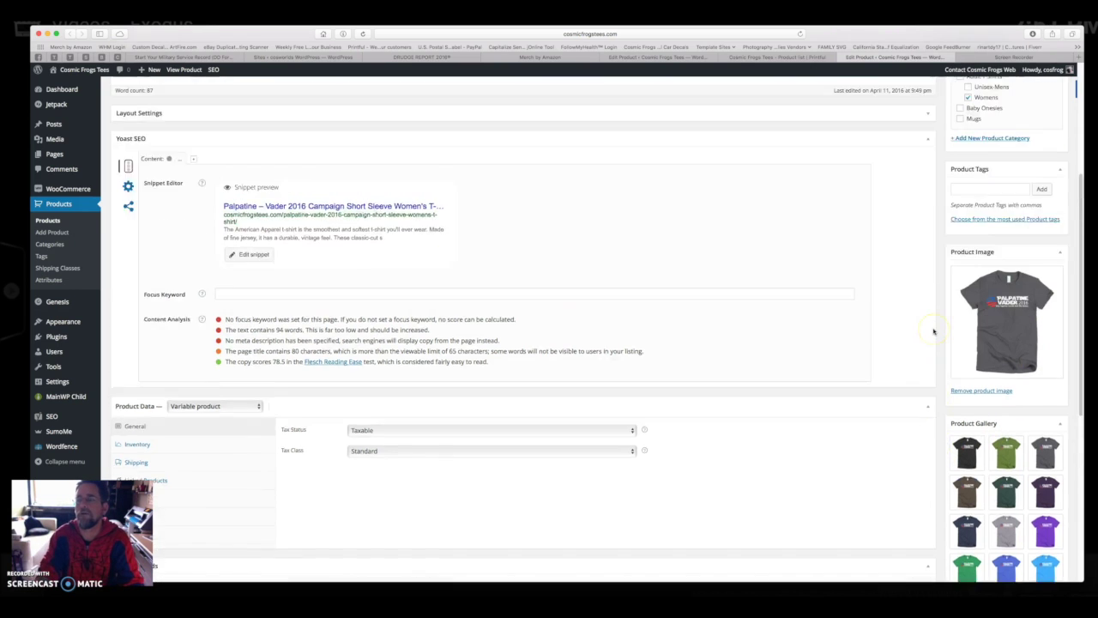
scroll(934, 332, "up", 1)
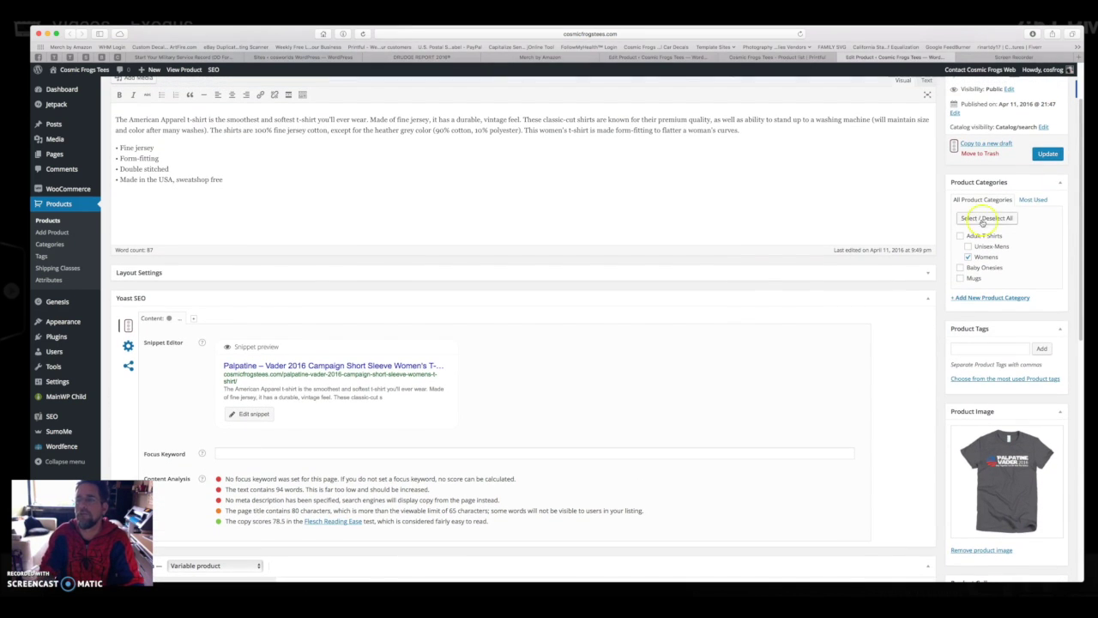
left_click(960, 235)
- Add the product tags Women's, T Shirt, Star Wars, Palpatine, Vader, Campaign and President, and update the product
left_click(998, 349)
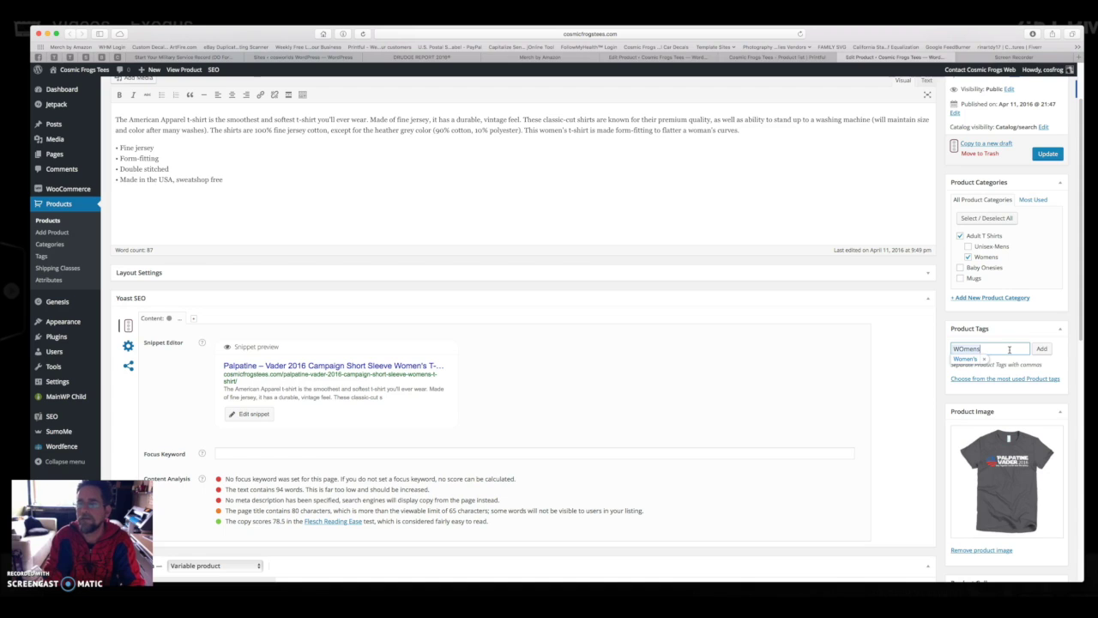
left_click(966, 358)
left_click(935, 174)
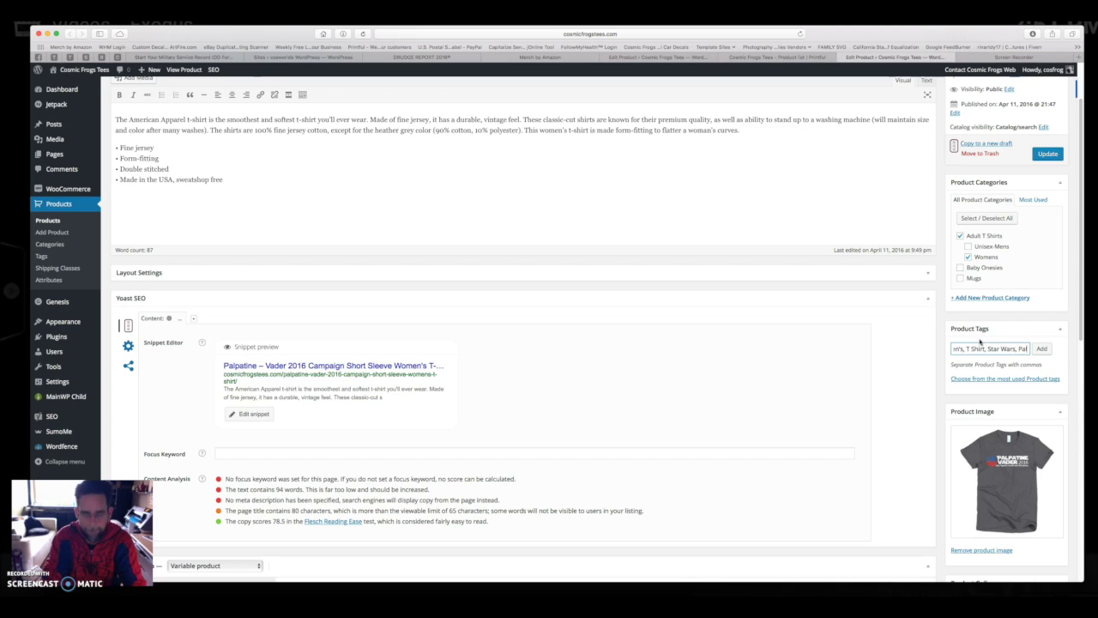
type("patine")
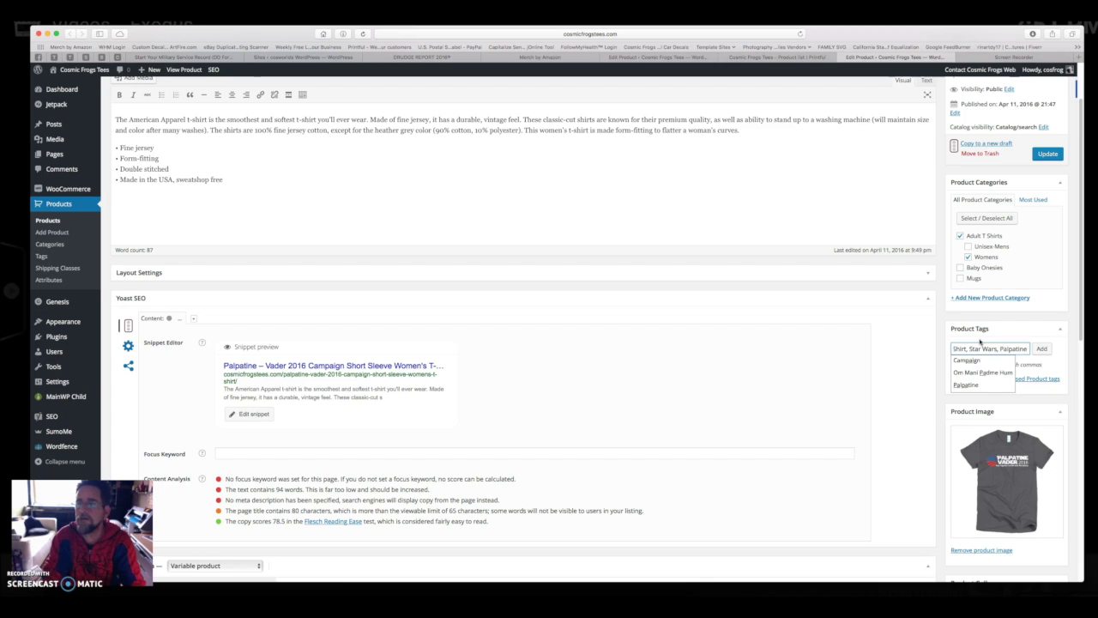
type(", Vader, Campaign, P")
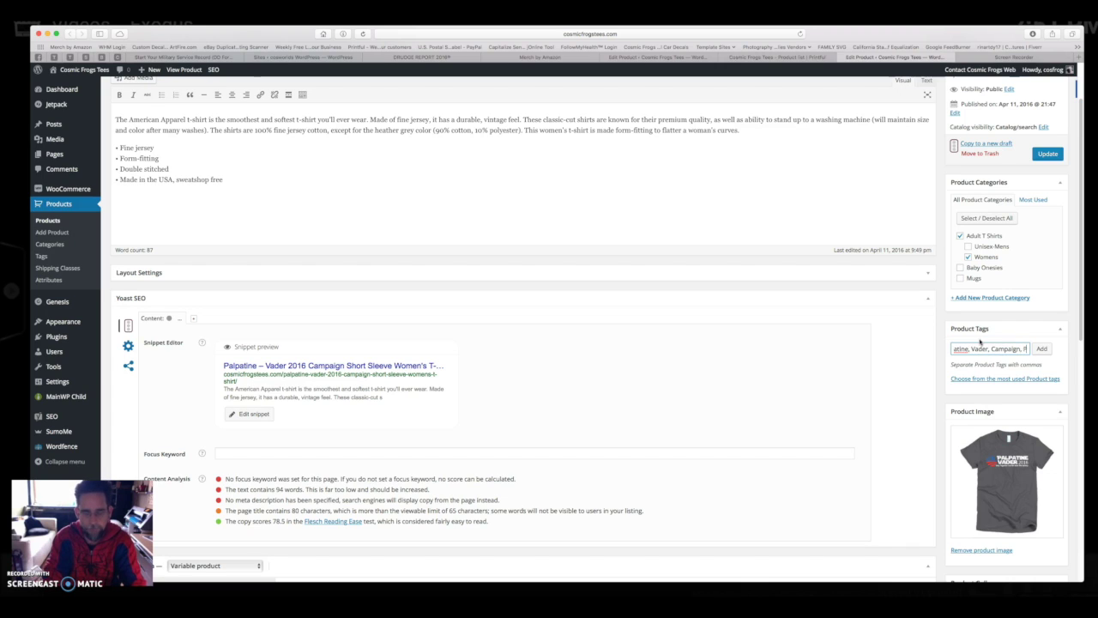
type("resident")
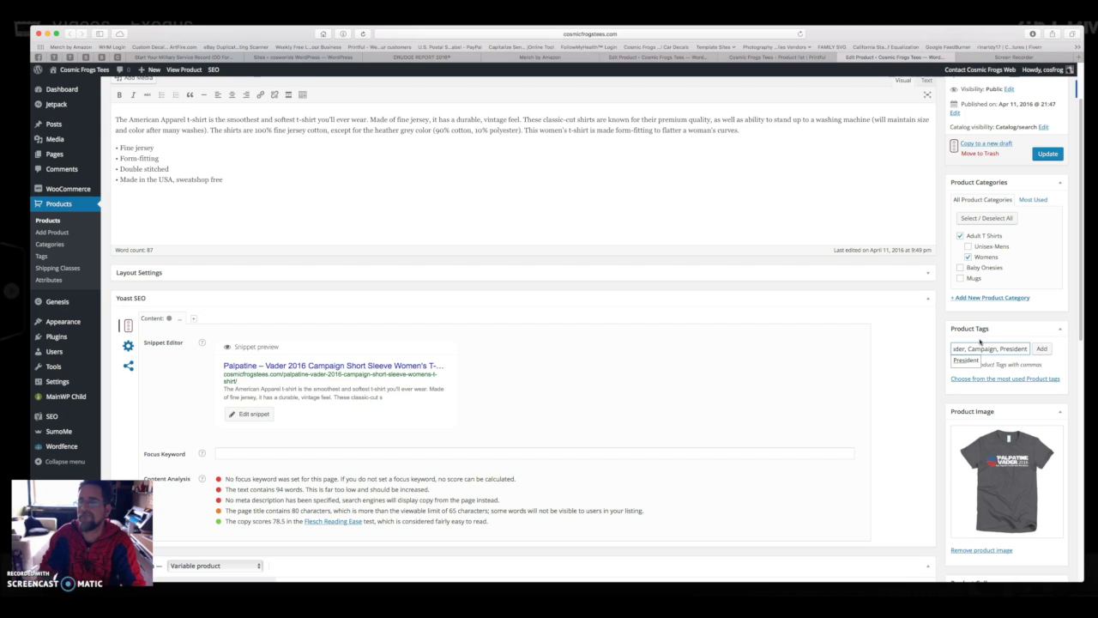
left_click(1040, 348)
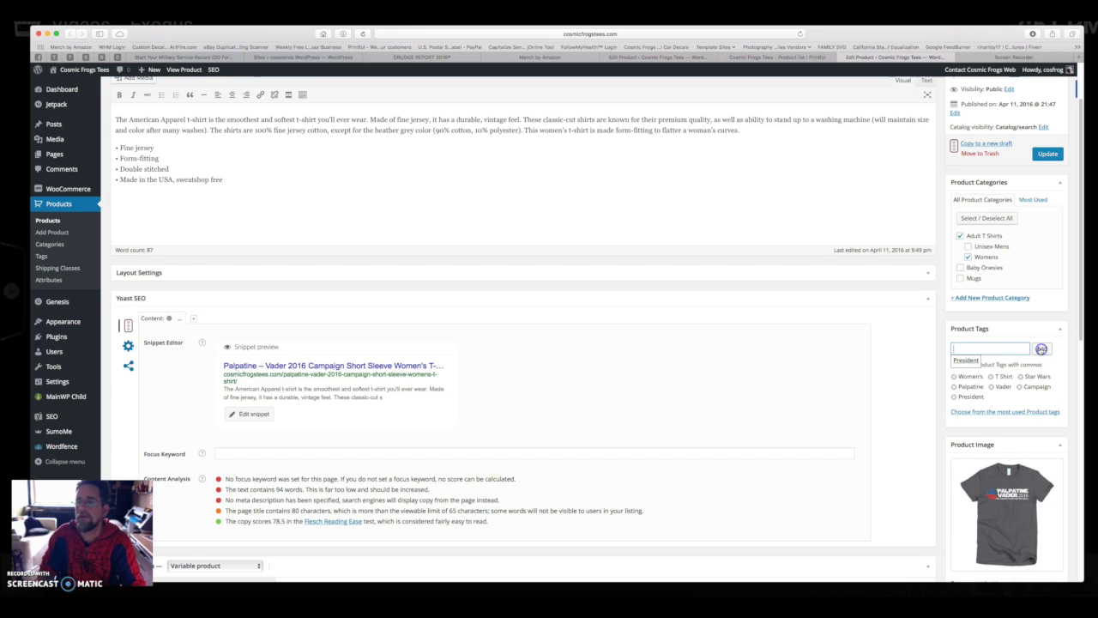
left_click(1044, 156)
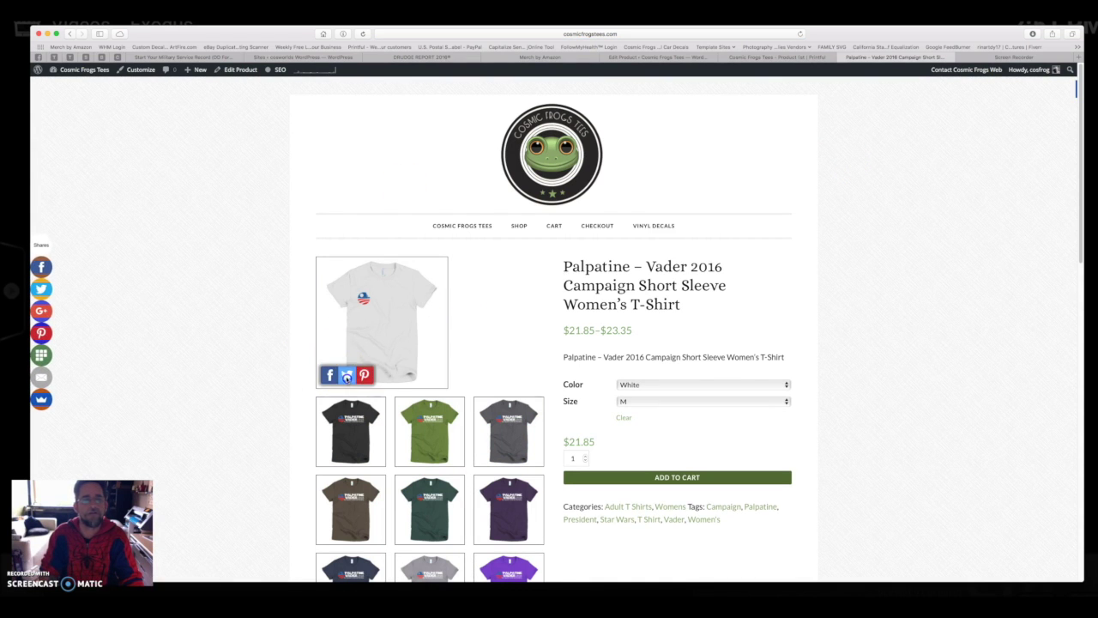
- Share the white shirt's photo to Twitter from the store's product page and dismiss the confirmation
left_click(347, 378)
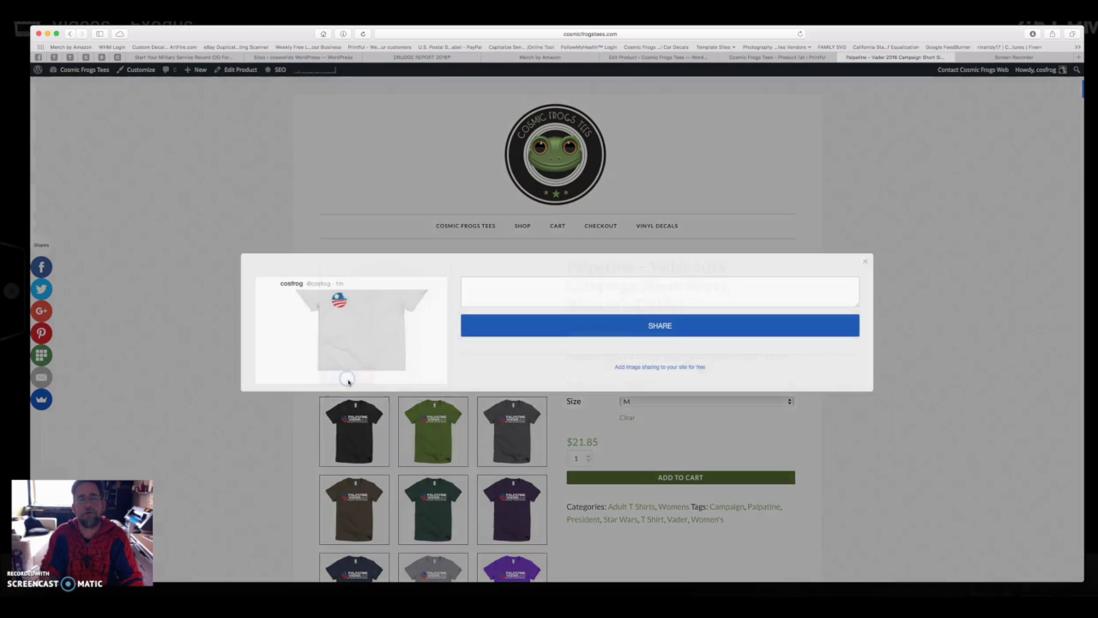
left_click(585, 336)
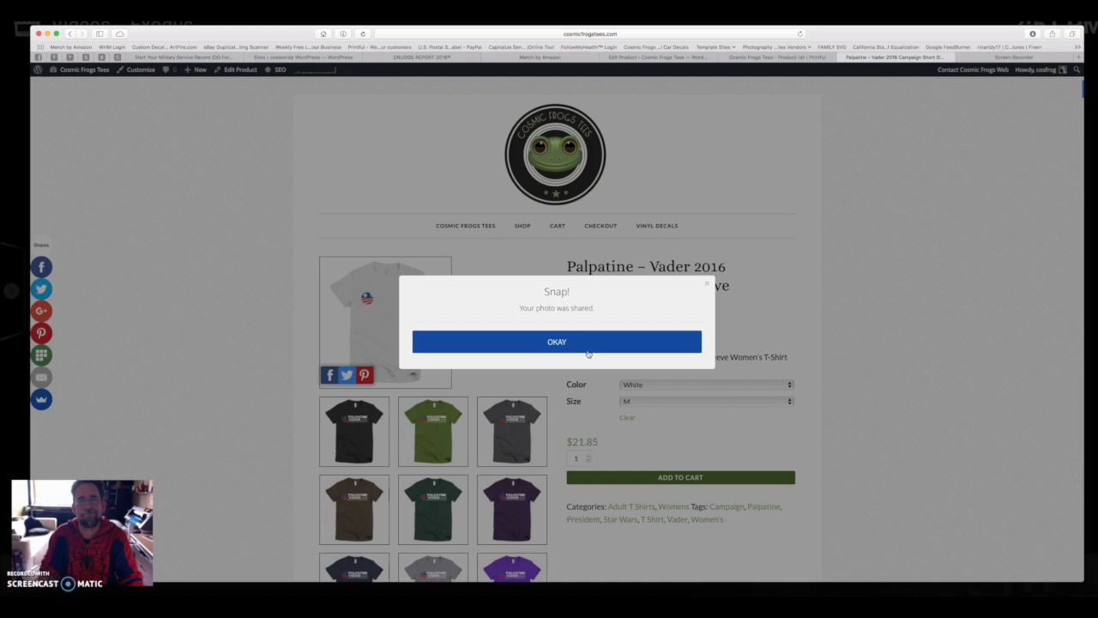
left_click(583, 344)
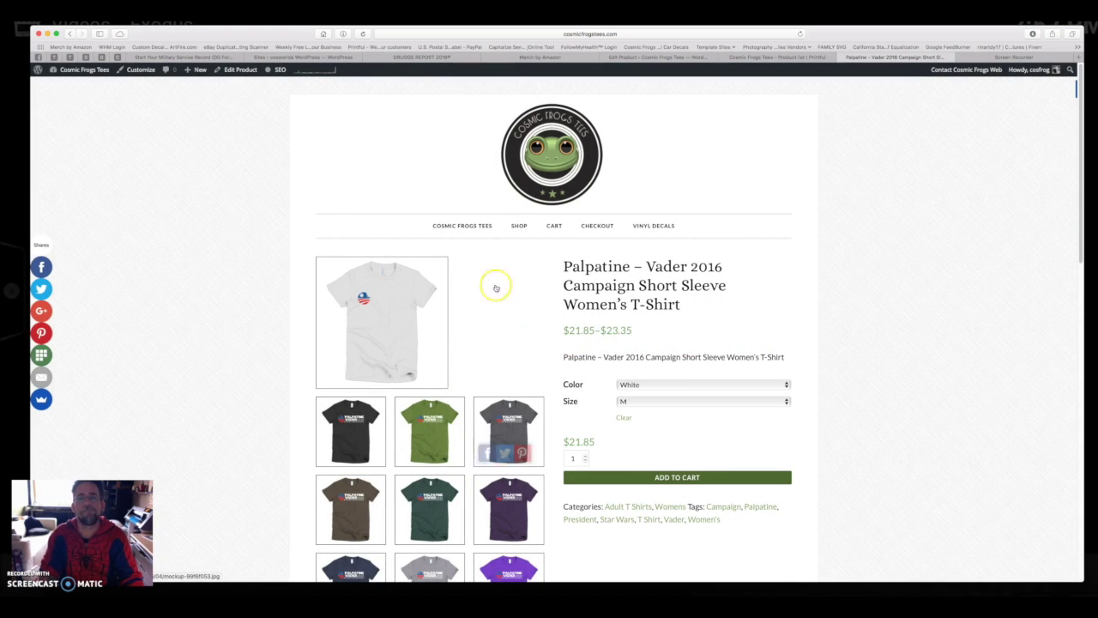
- Reopen the product for editing and set the default color of its variations to Asphalt
left_click(239, 70)
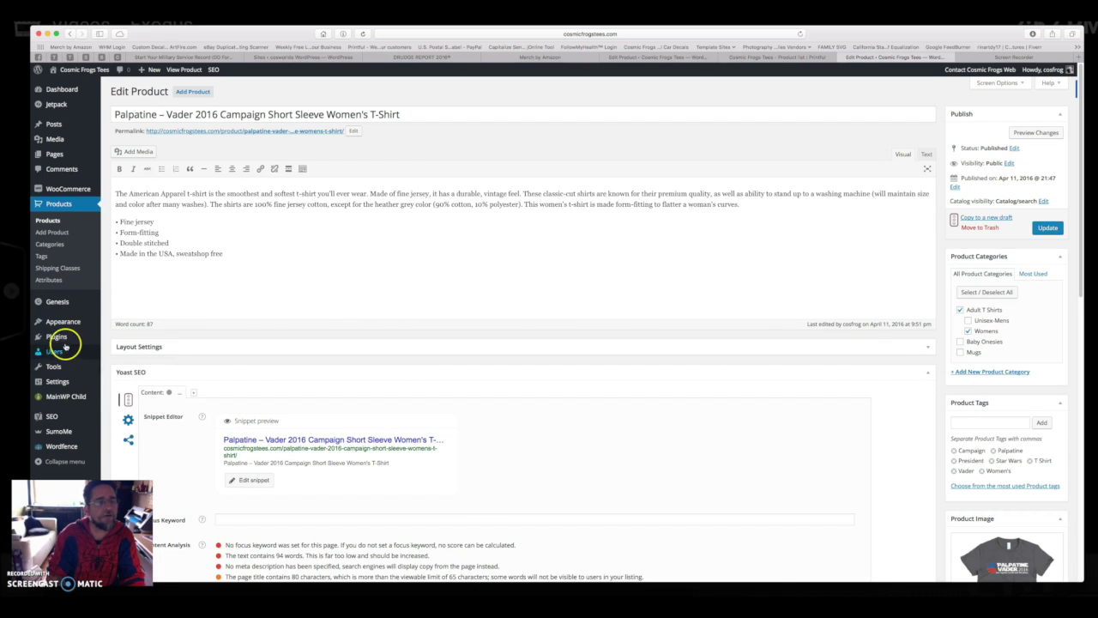
scroll(350, 422, "down", 3)
scroll(350, 421, "down", 5)
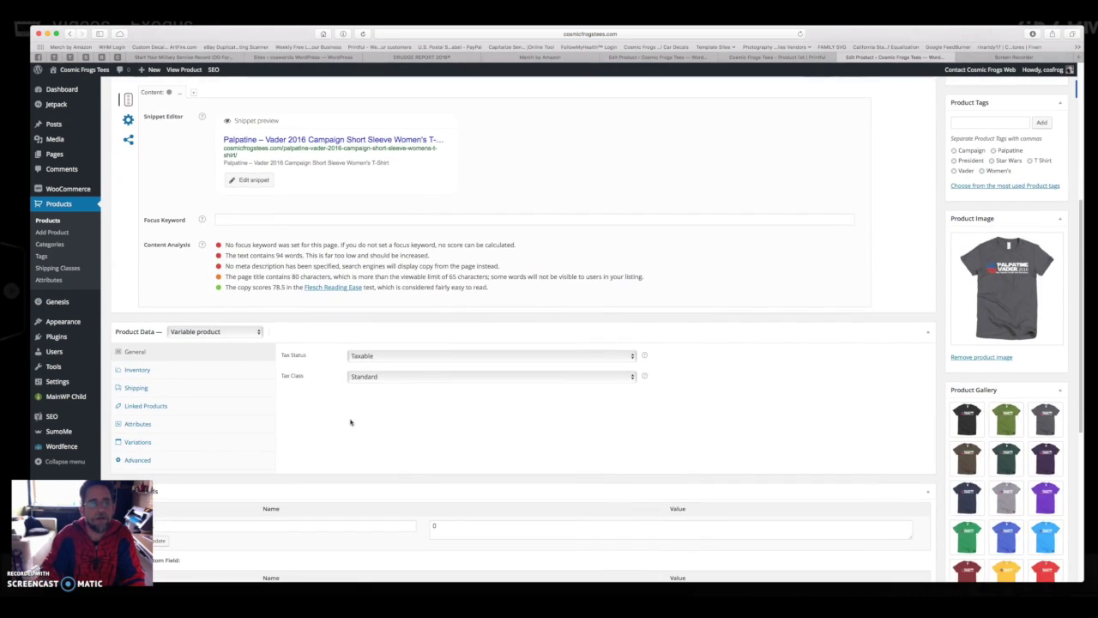
scroll(350, 421, "down", 3)
left_click(206, 329)
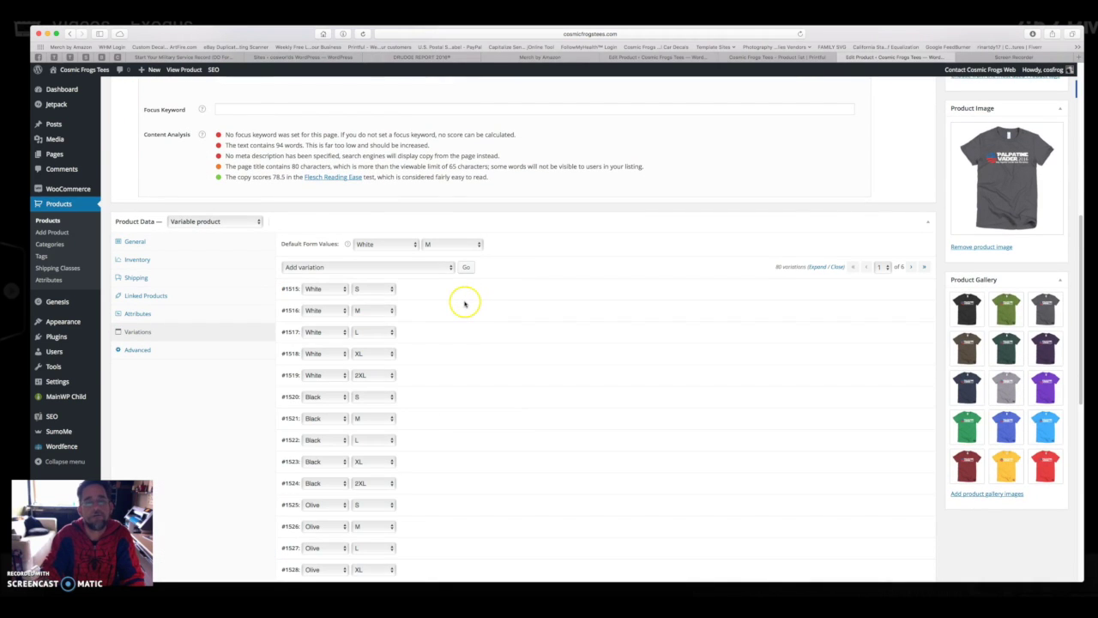
left_click(414, 243)
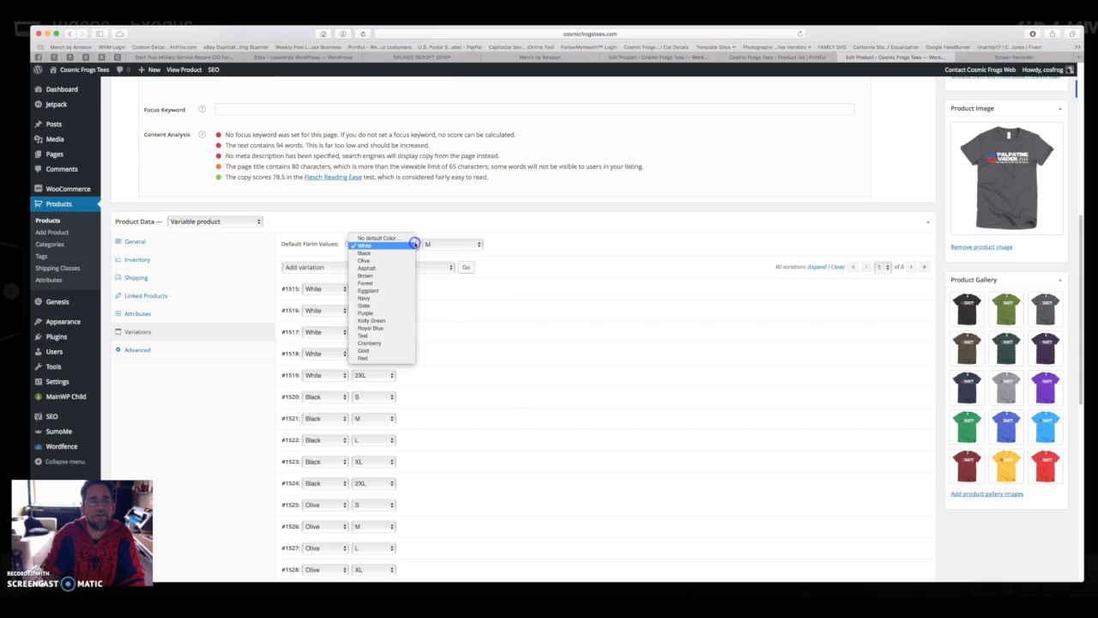
left_click(390, 268)
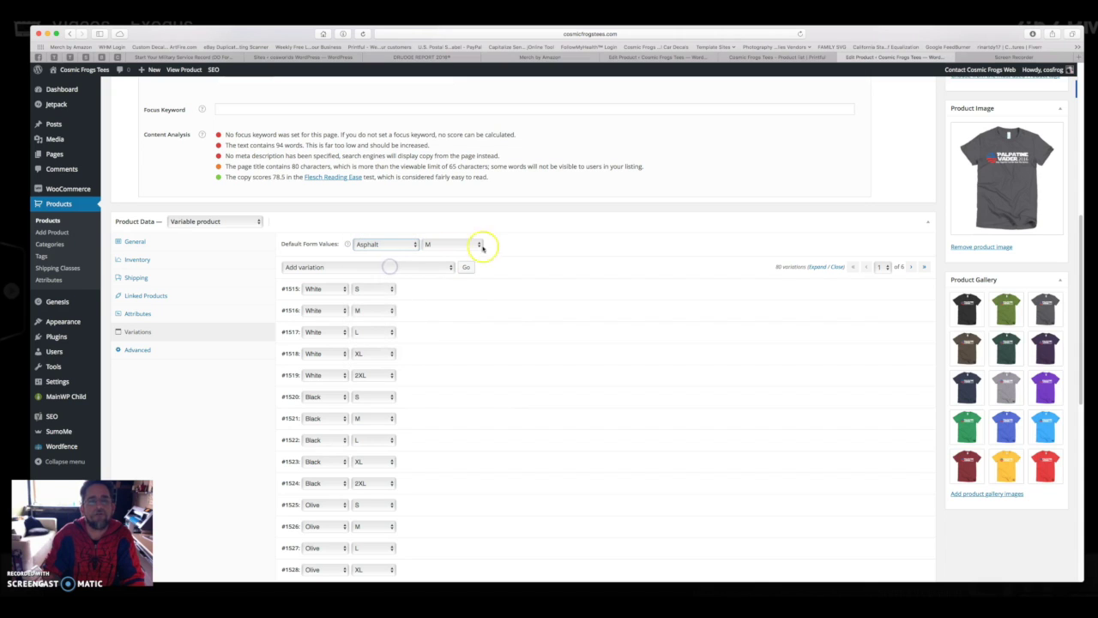
left_click(470, 268)
scroll(773, 392, "up", 2)
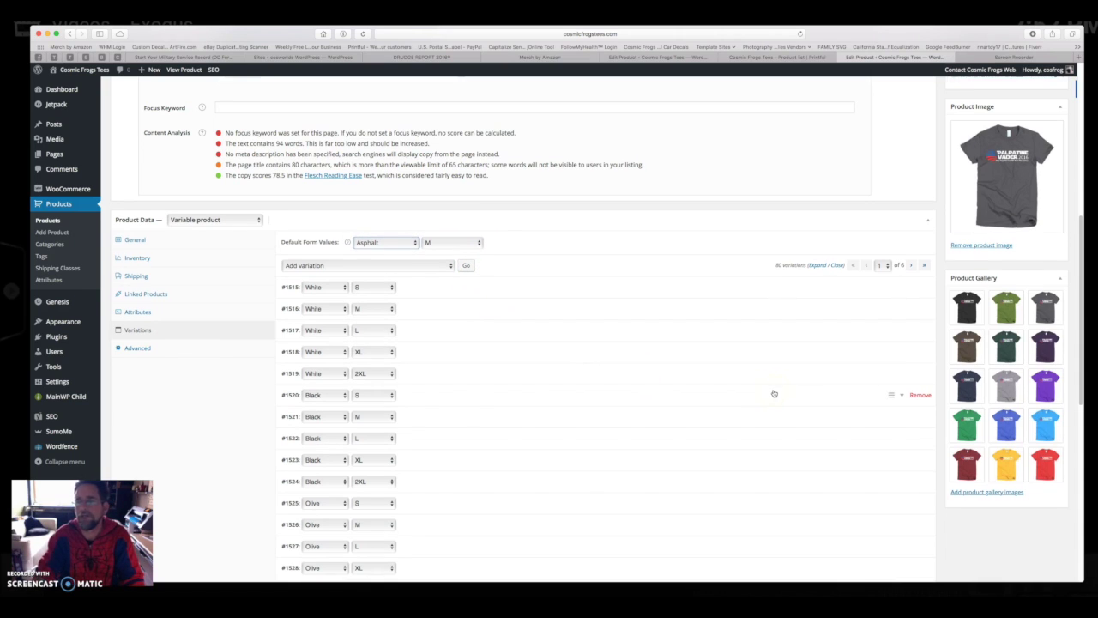
scroll(773, 392, "up", 3)
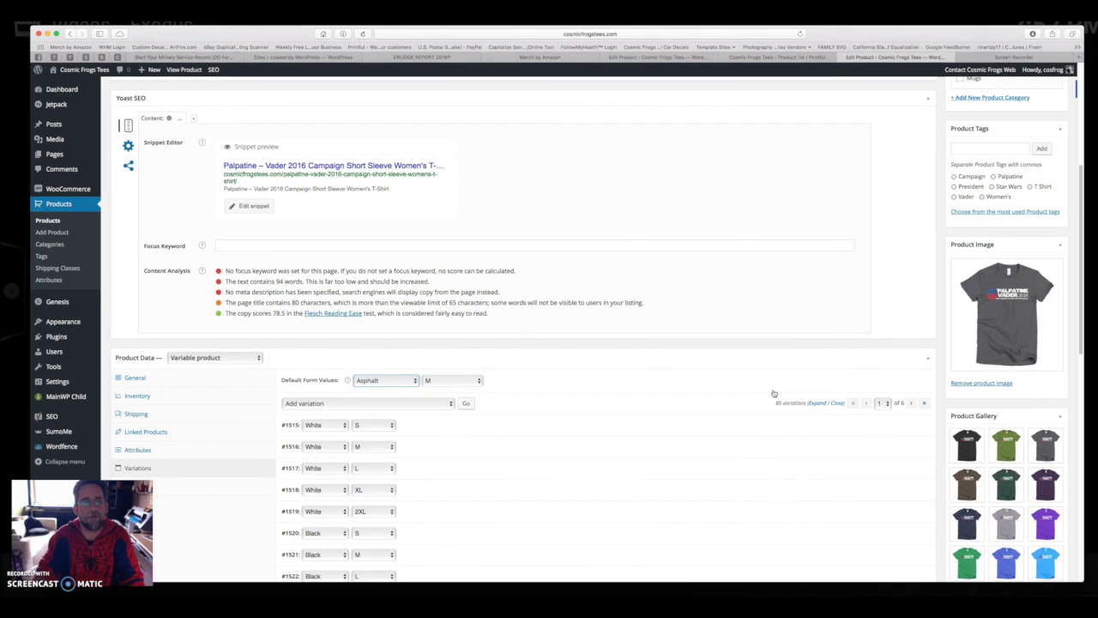
- Remove the White S and White M variations from the product and update it
left_click(913, 403)
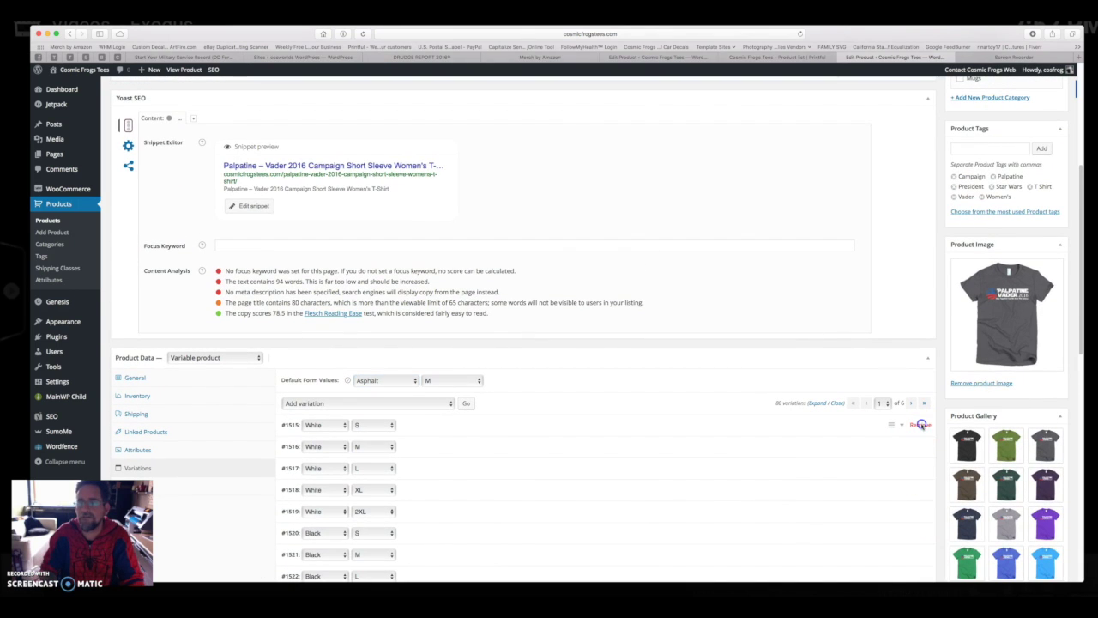
key("Escape")
left_click(918, 425)
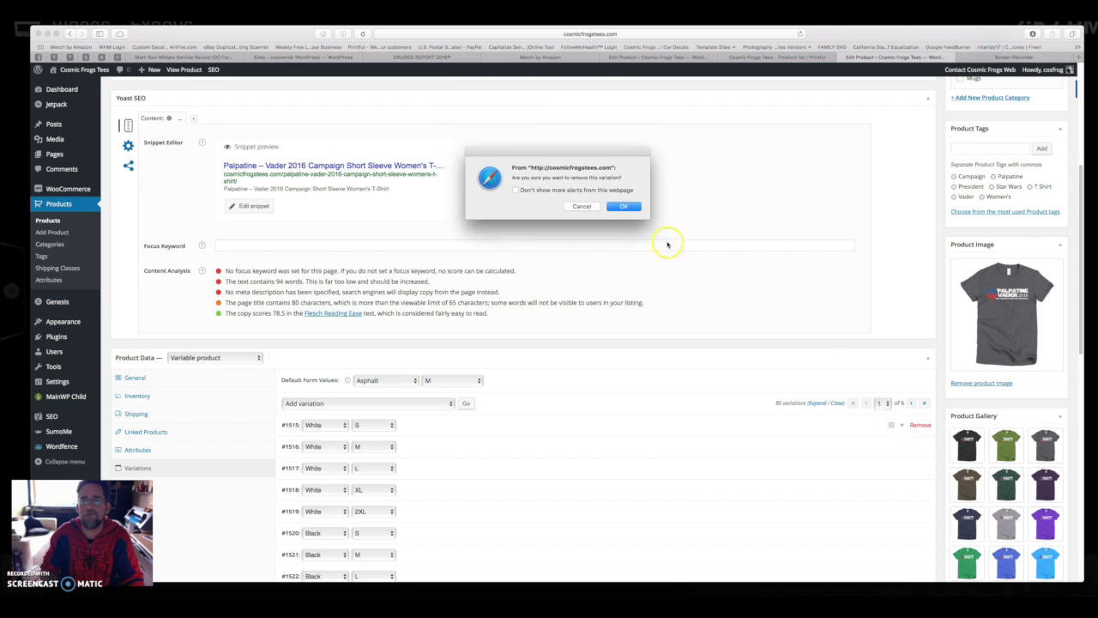
left_click(628, 208)
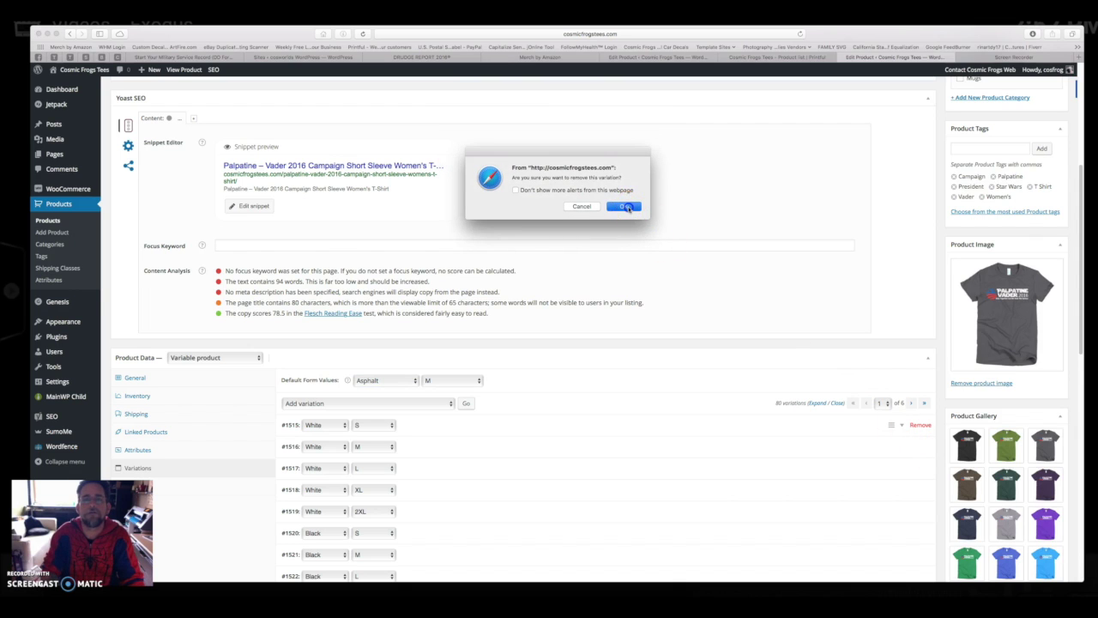
left_click(919, 424)
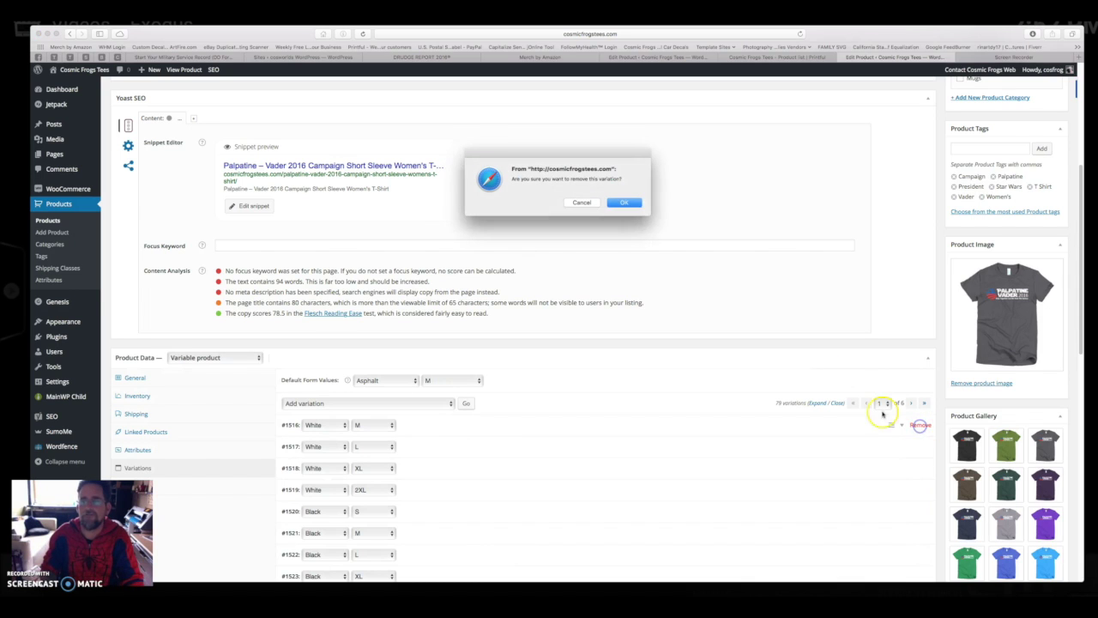
left_click(628, 206)
scroll(1072, 141, "up", 5)
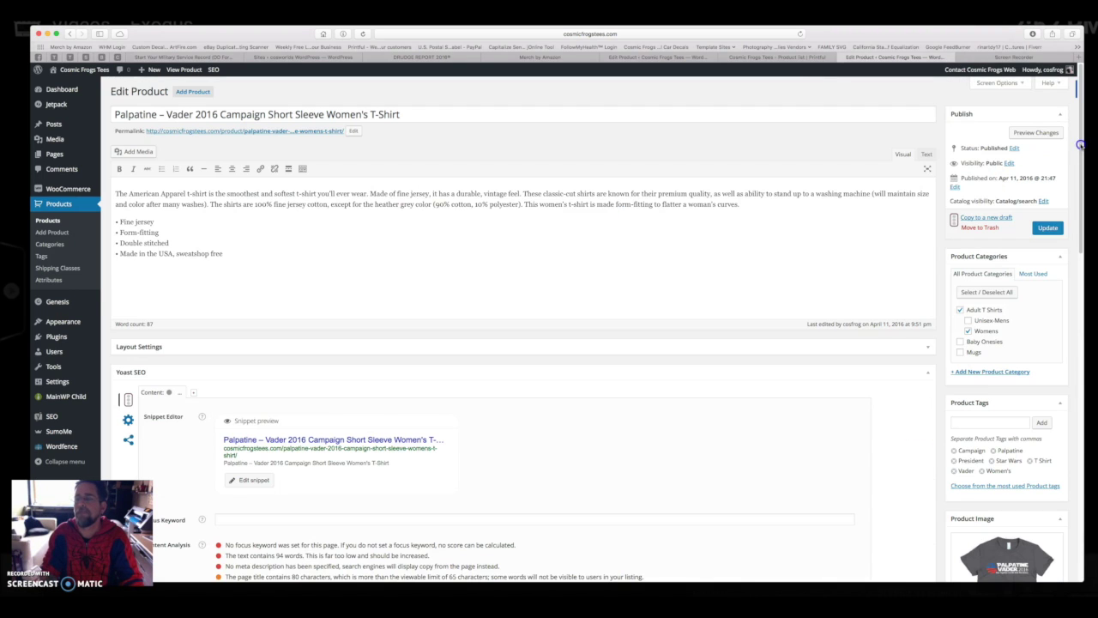
left_click(1046, 227)
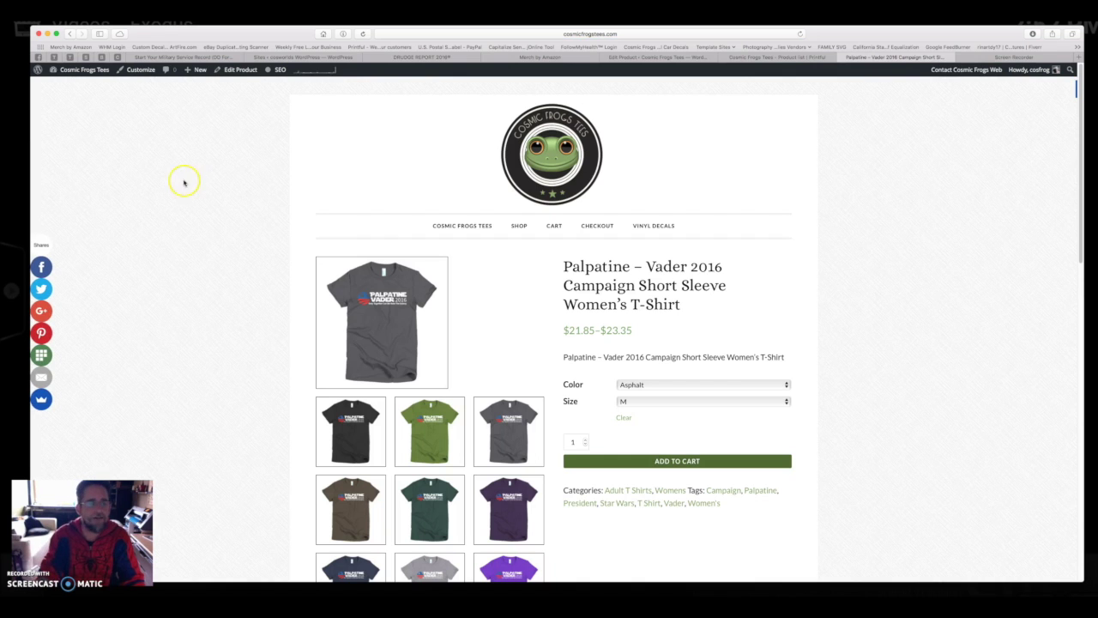
- Review the product's store page, checking its default color, gallery images, categories, tags and description
scroll(256, 197, "down", 4)
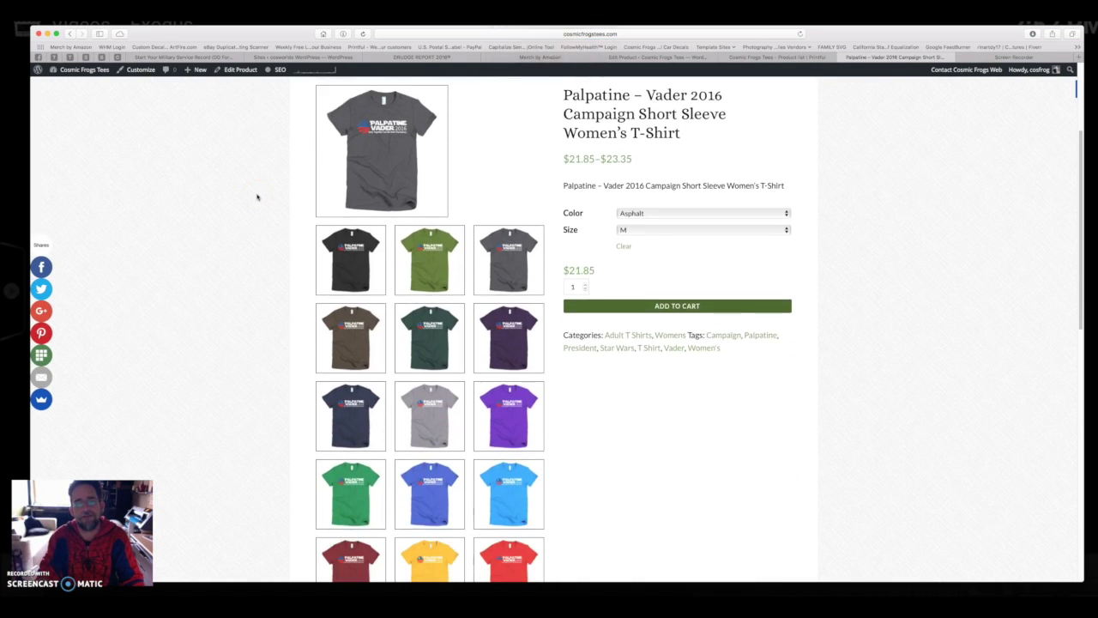
scroll(256, 197, "down", 4)
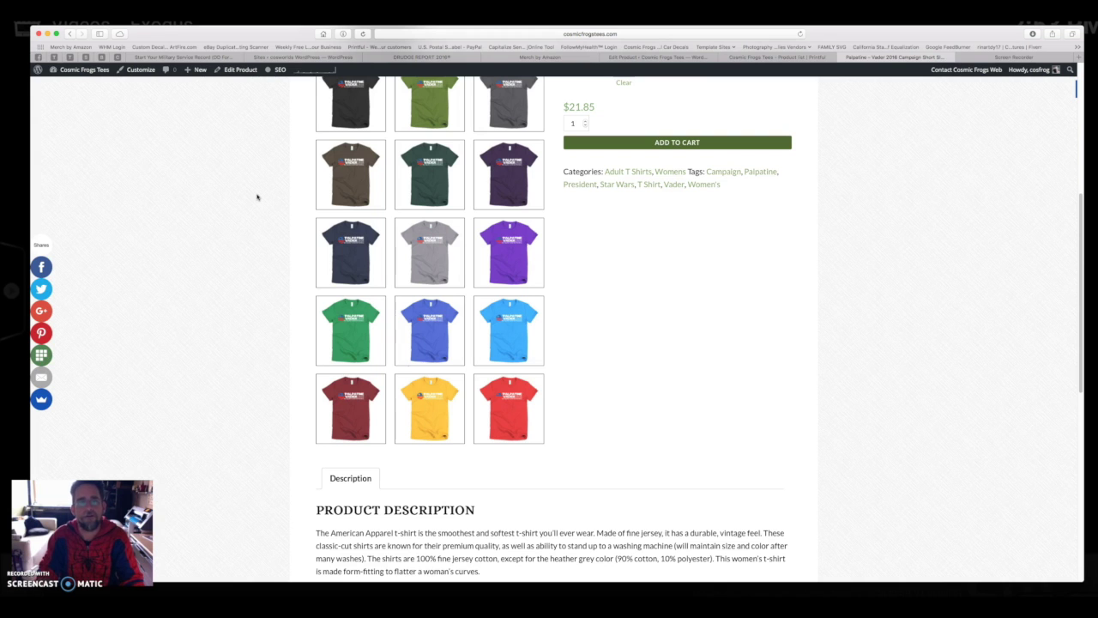
scroll(257, 197, "down", 1)
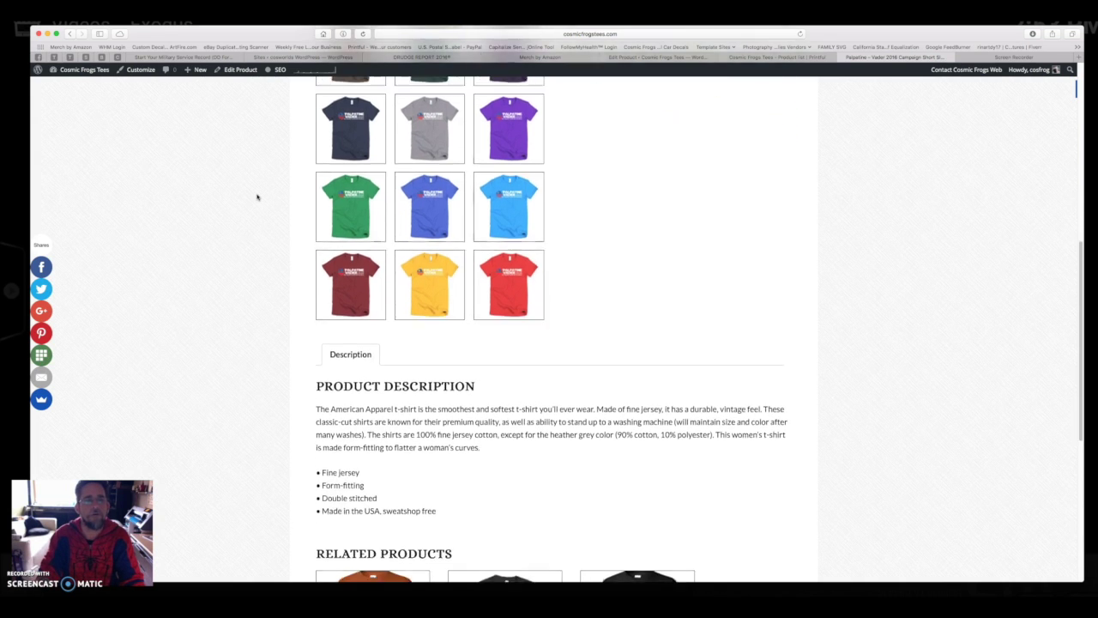
scroll(257, 197, "up", 6)
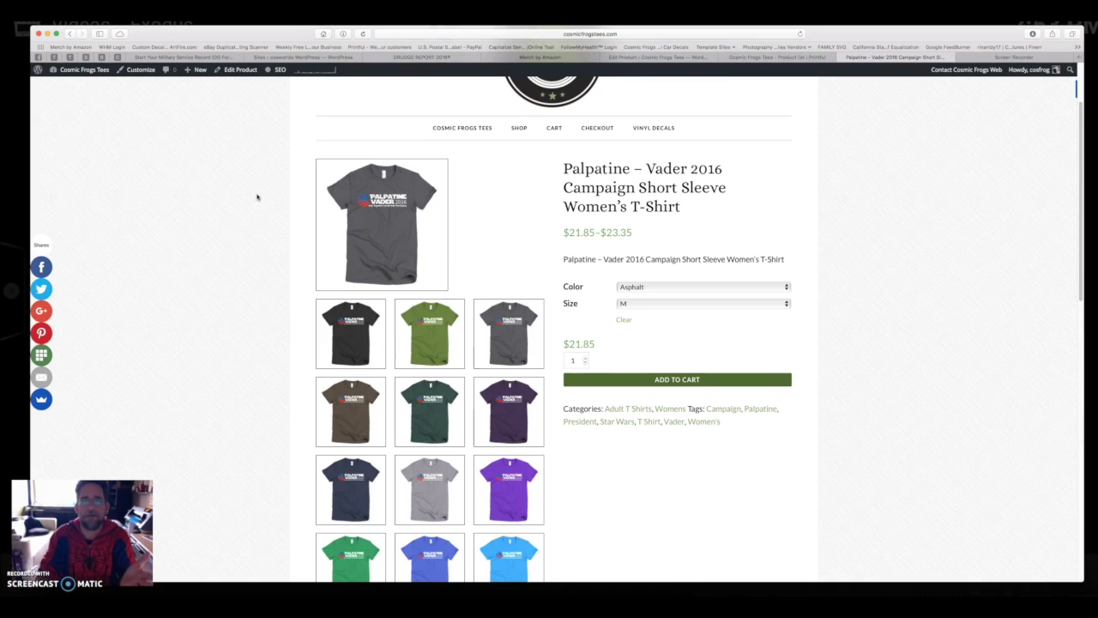
left_click(249, 213)
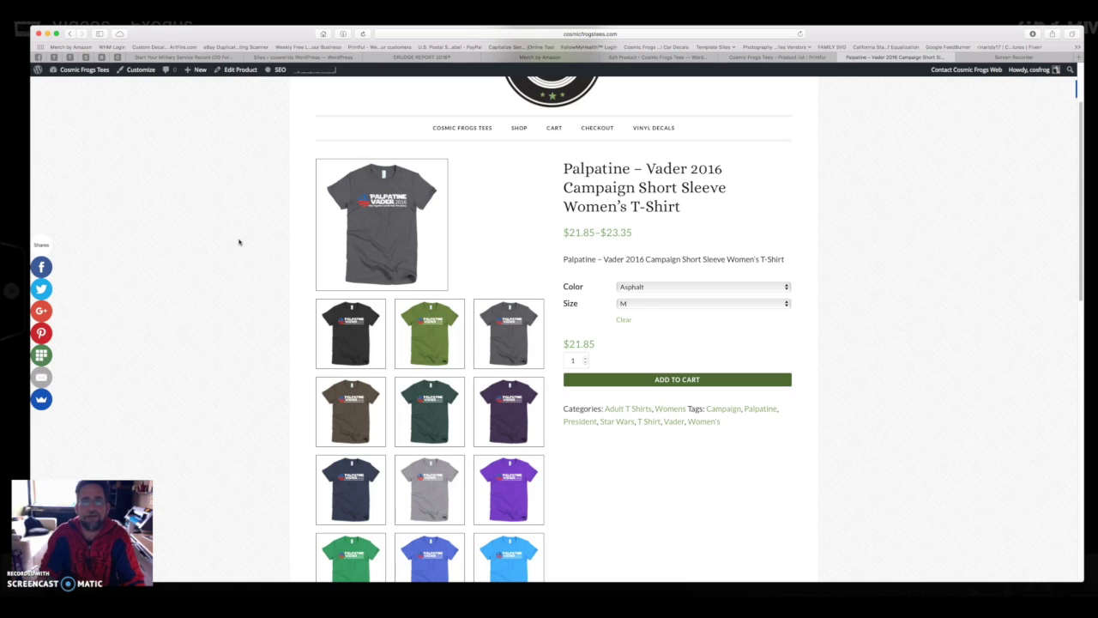
scroll(311, 376, "up", 2)
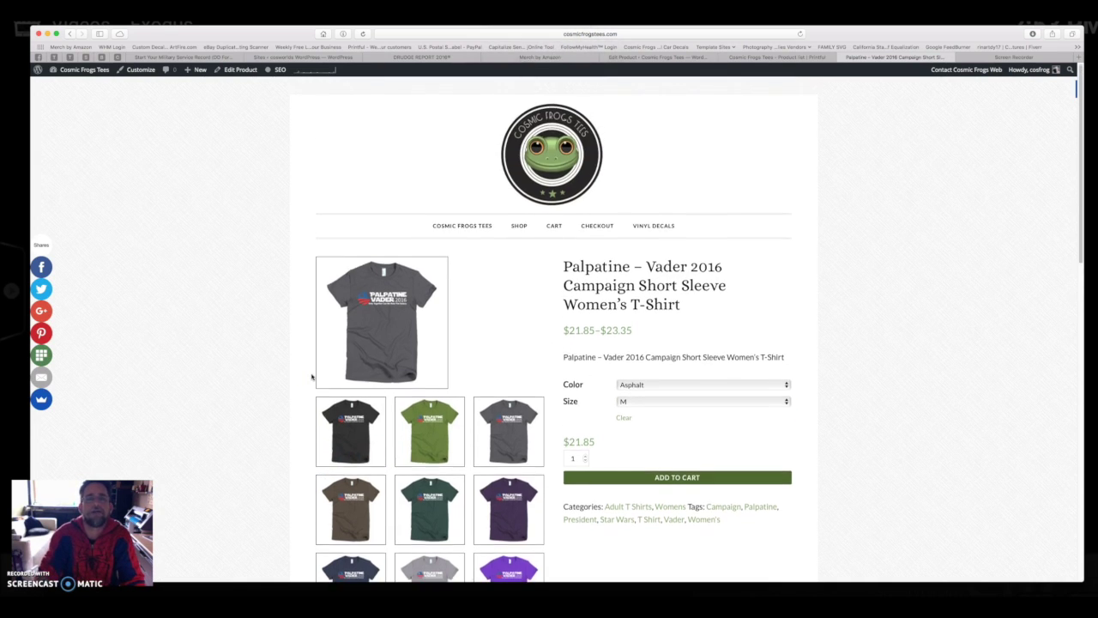
- Switch to Printful and view the reports for the Cosmic Frogs Tees store
left_click(783, 57)
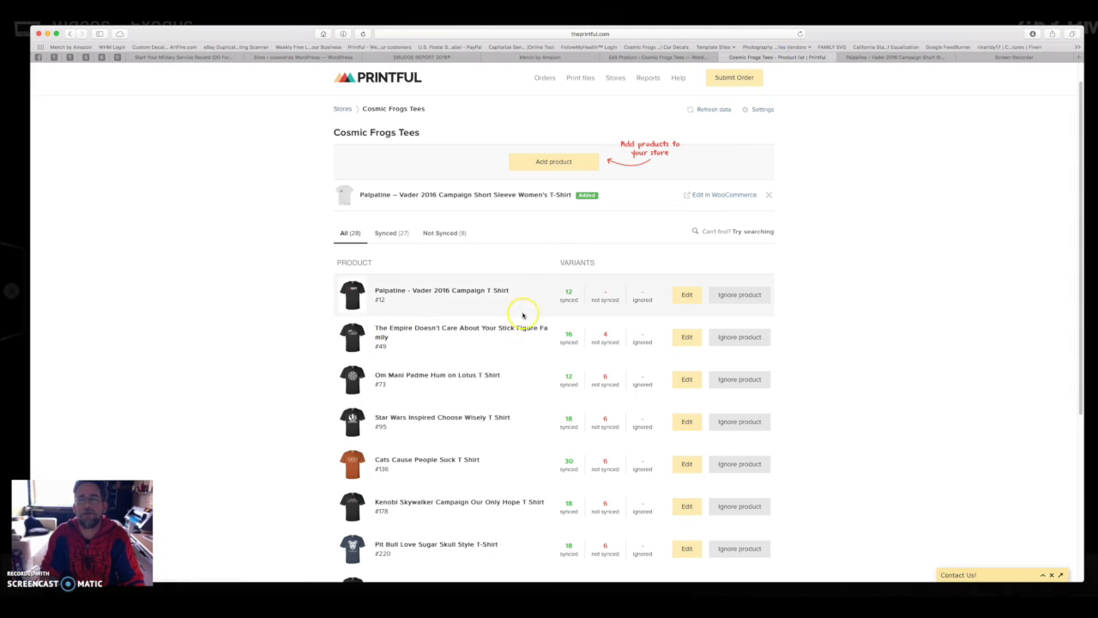
left_click(650, 78)
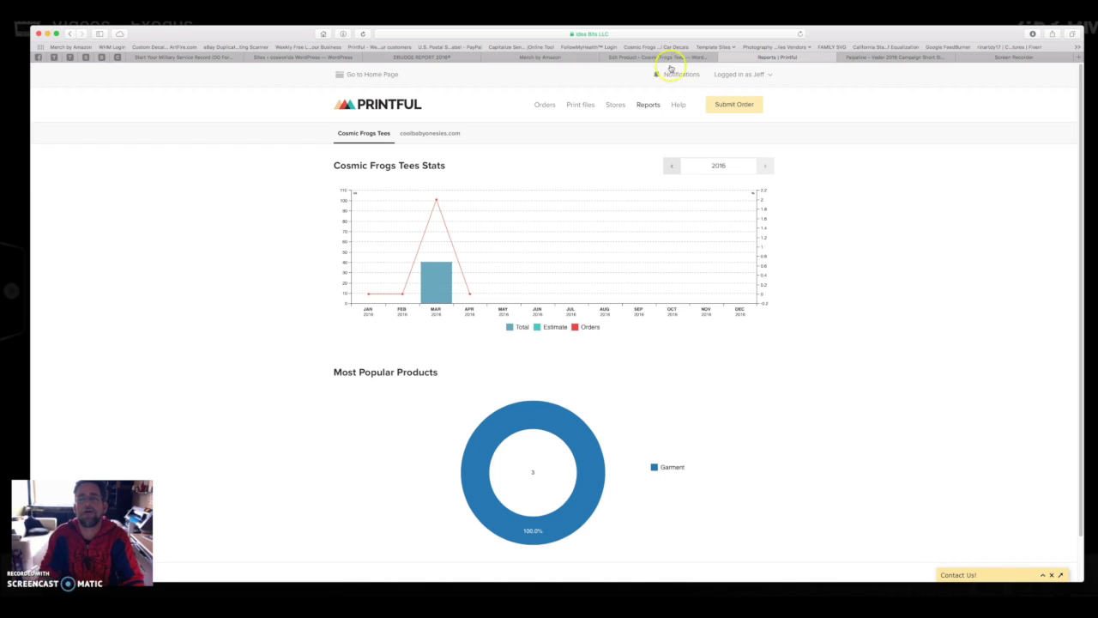
- Return to the Cosmic Frogs Tees store and browse its Baby Onesies and Mugs categories
left_click(896, 58)
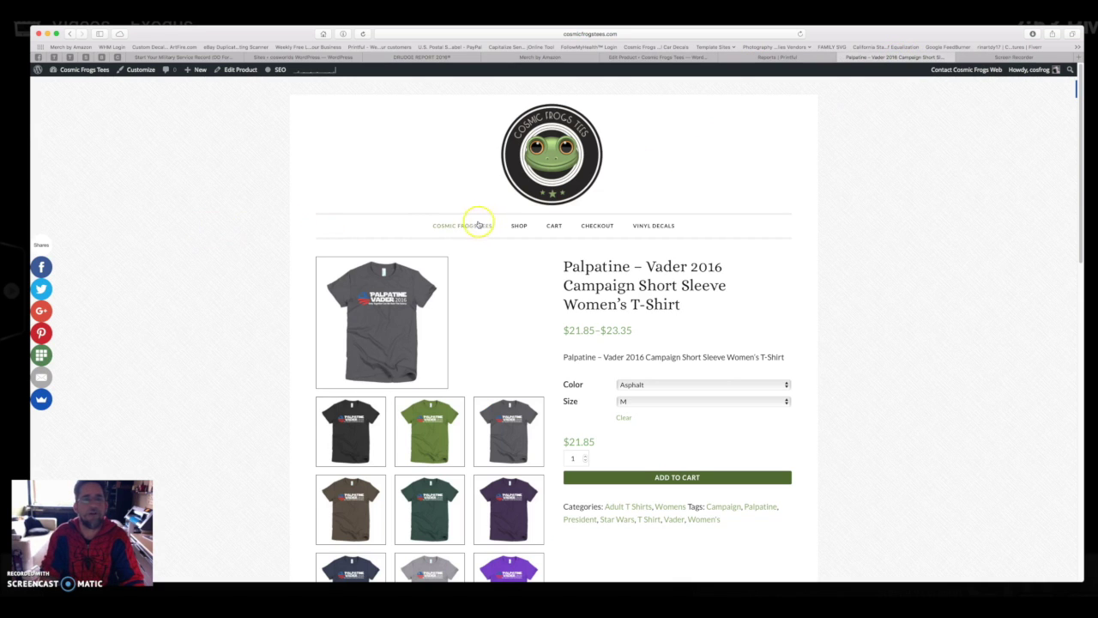
mouse_move(518, 225)
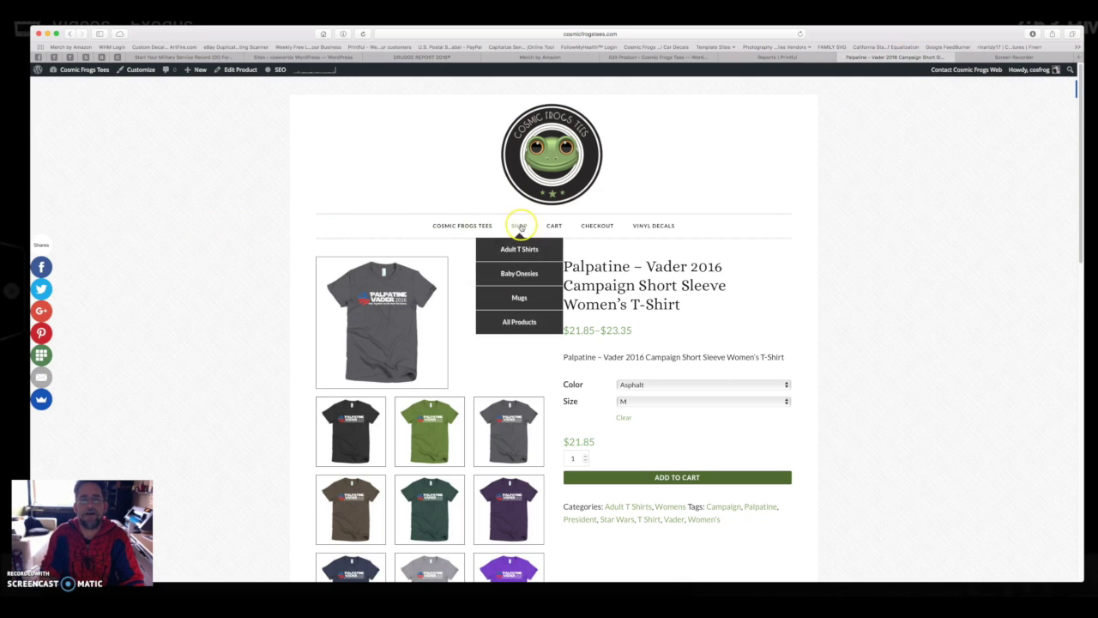
left_click(527, 276)
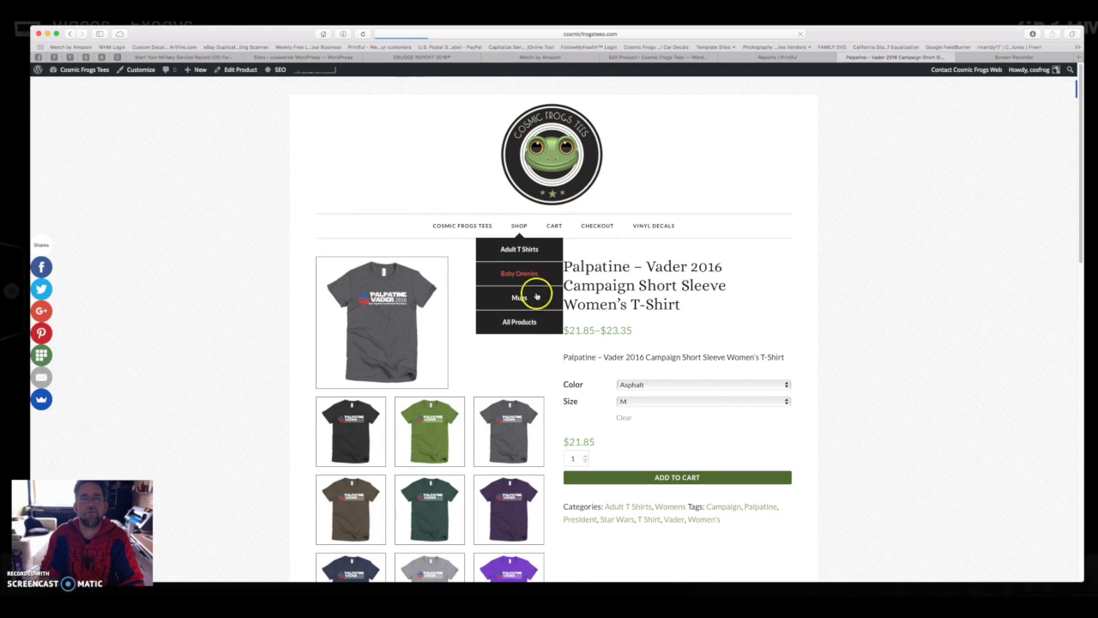
left_click(791, 58)
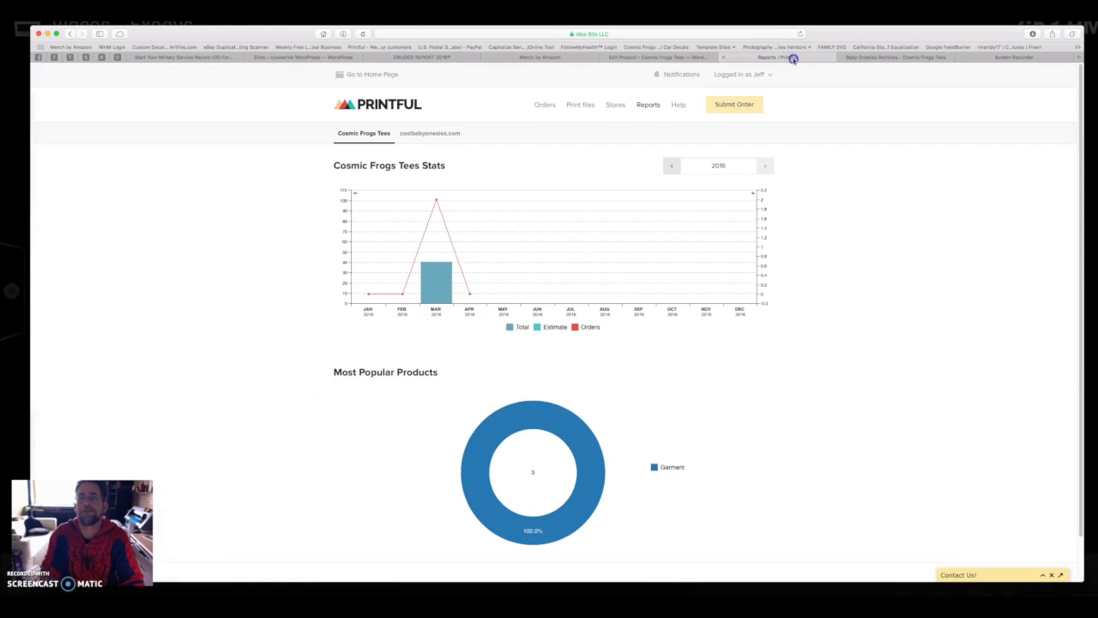
left_click(893, 57)
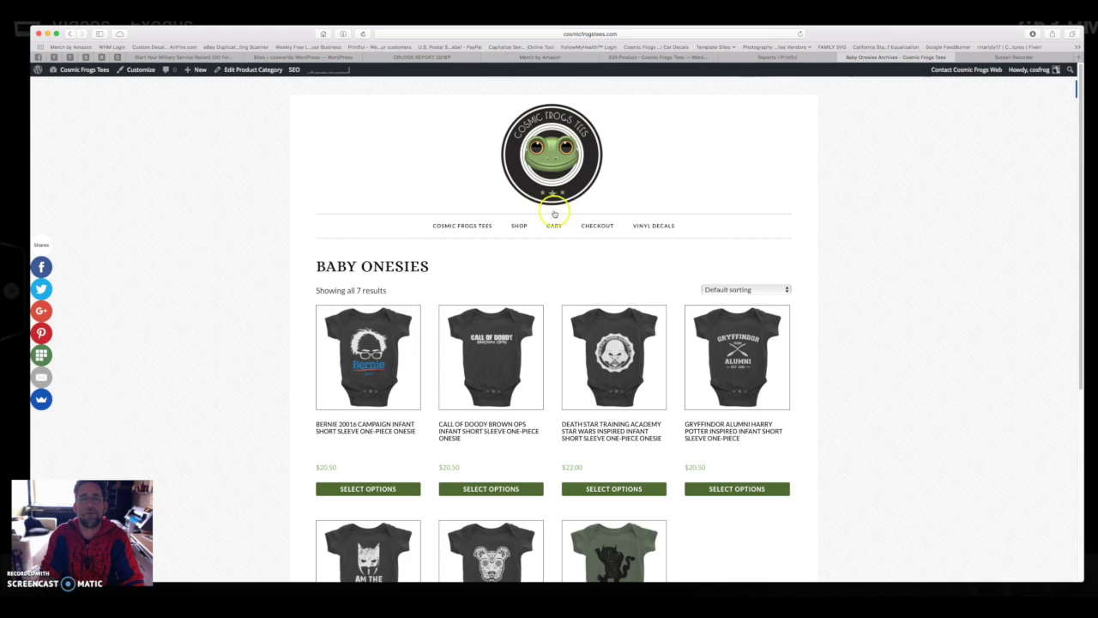
mouse_move(519, 225)
left_click(518, 298)
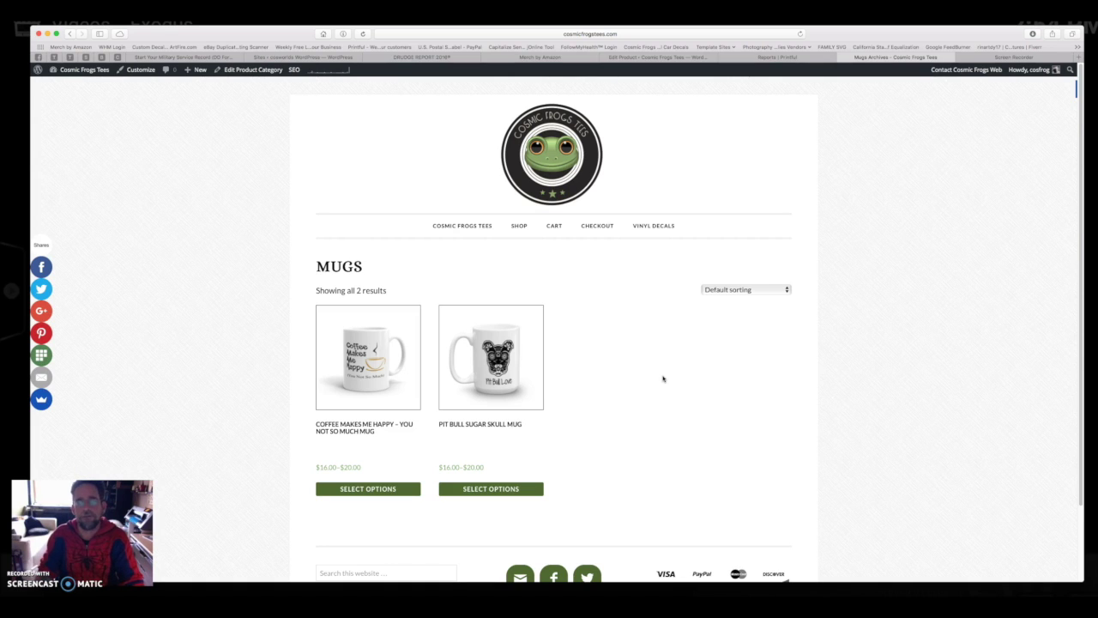
- Switch to Printful, view the order list, and look through the home page's product range, benefits and how-it-works section
left_click(781, 58)
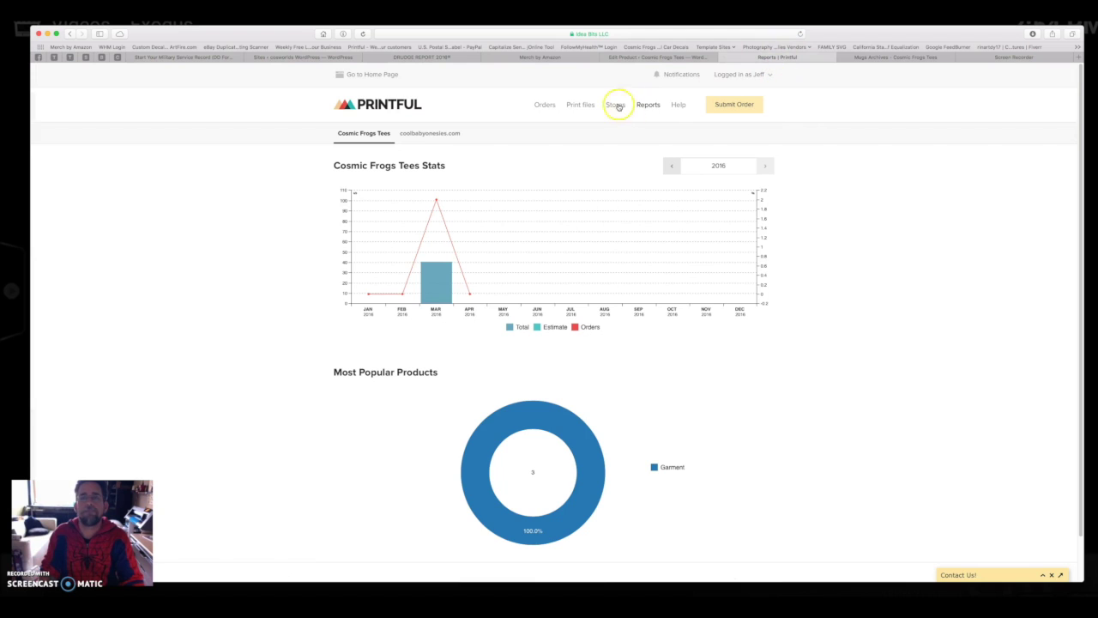
left_click(546, 105)
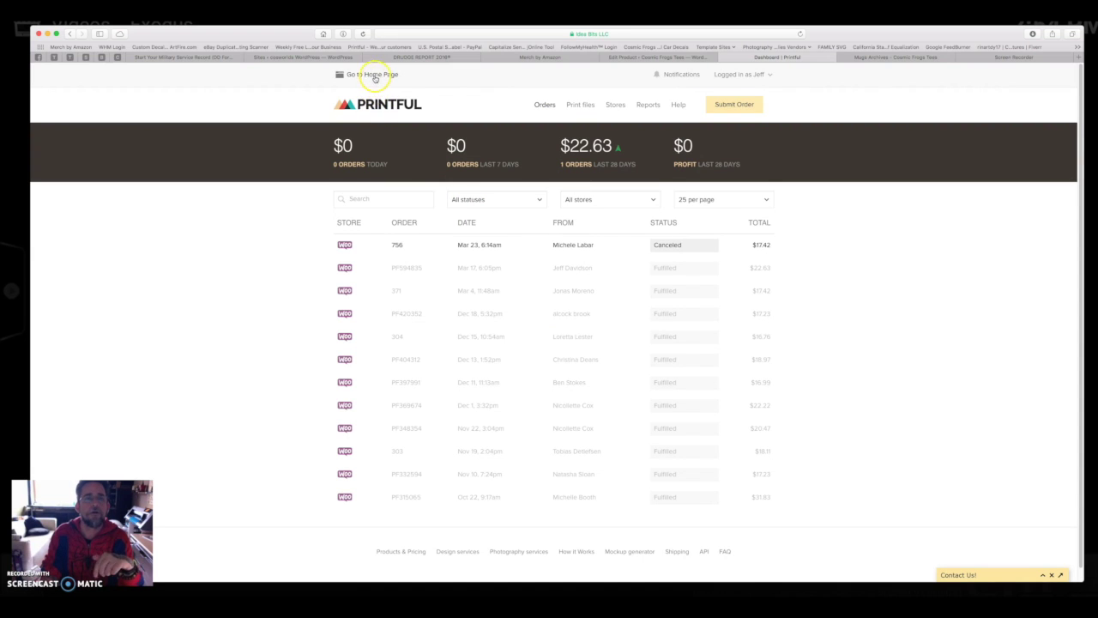
left_click(375, 76)
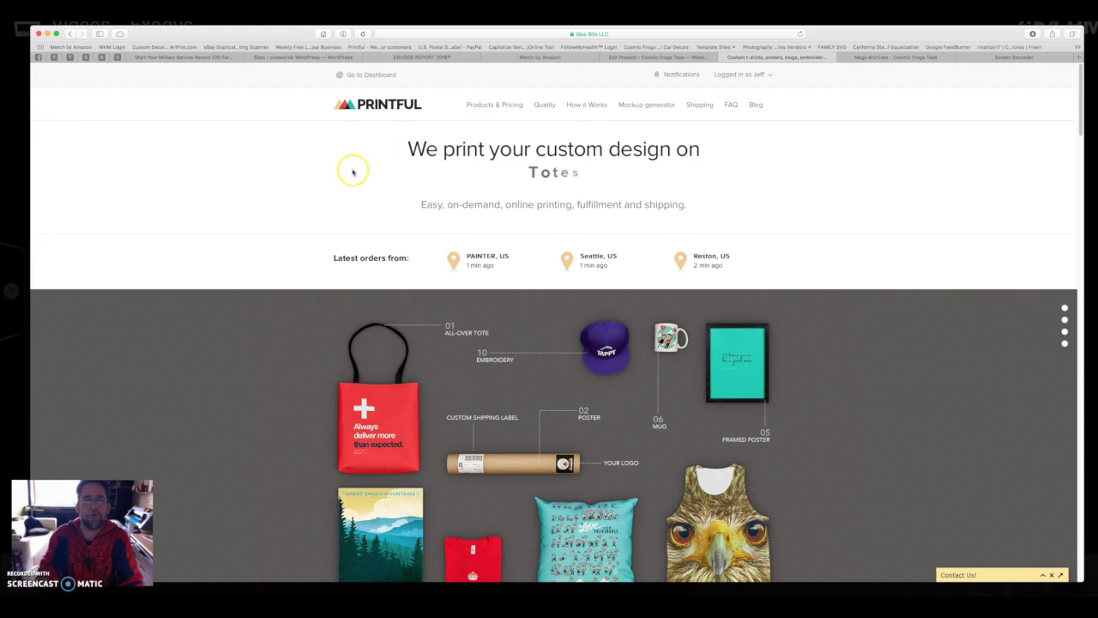
scroll(314, 209, "down", 3)
scroll(314, 210, "down", 15)
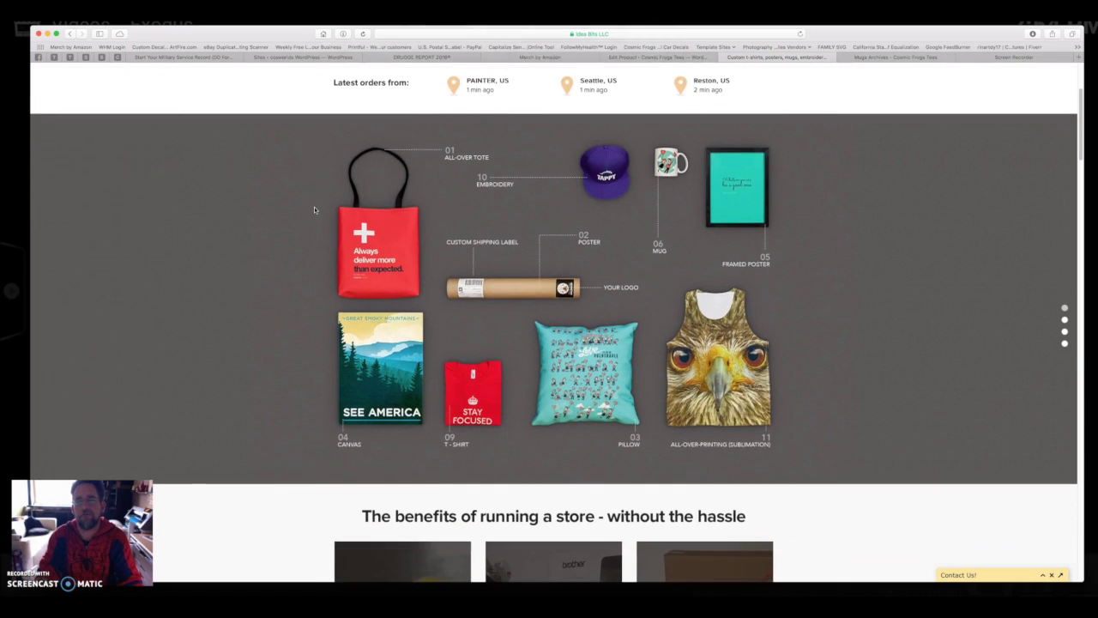
scroll(314, 209, "down", 12)
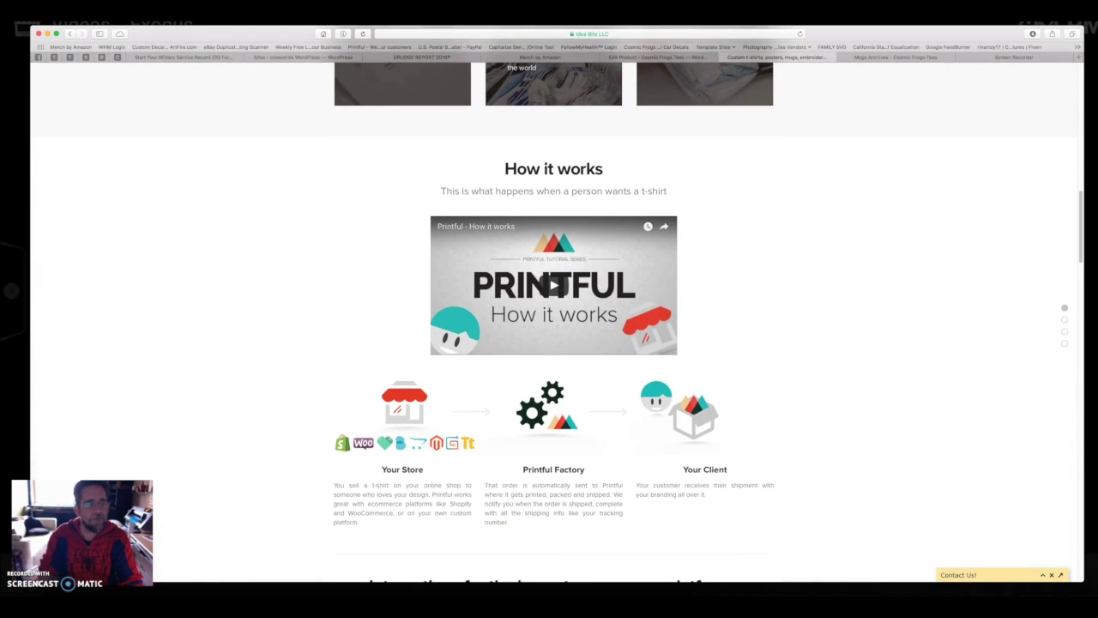
left_click(871, 313)
scroll(841, 341, "up", 10)
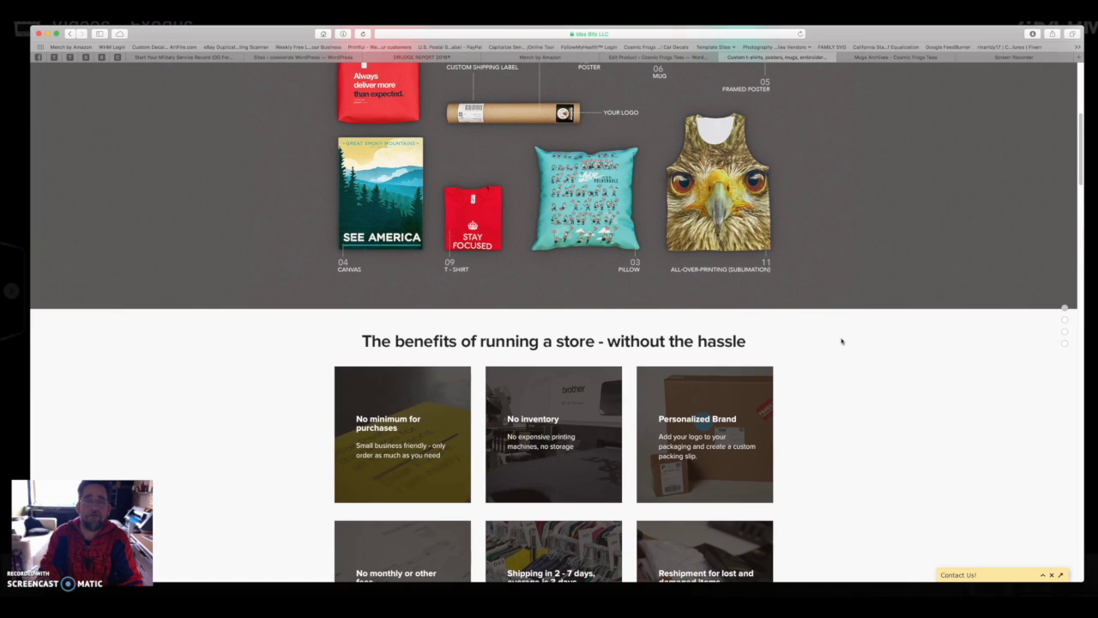
scroll(842, 341, "up", 12)
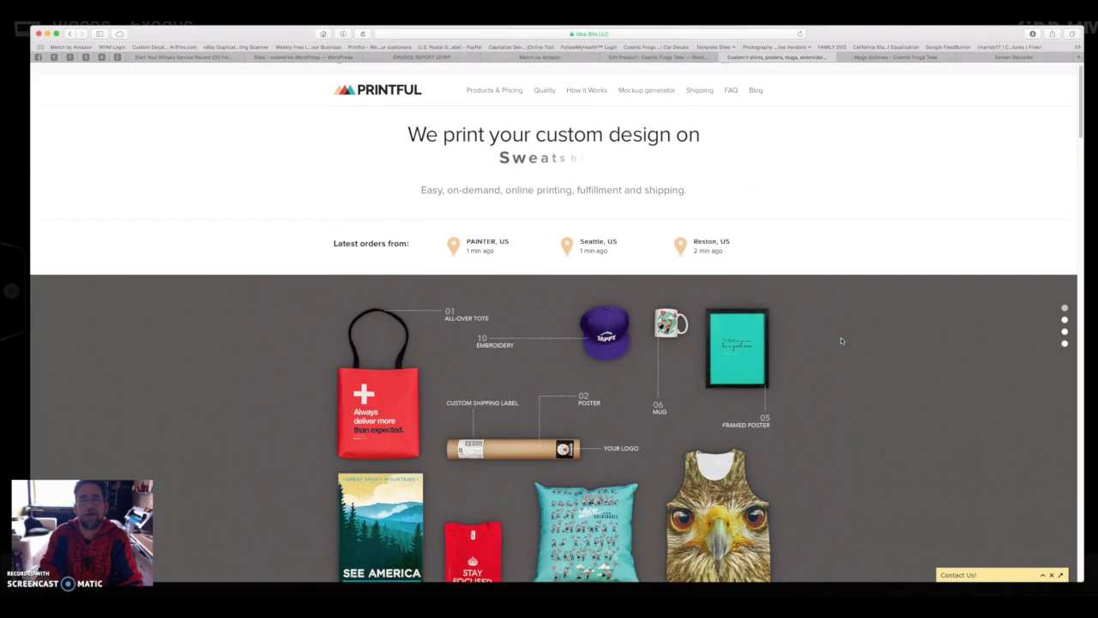